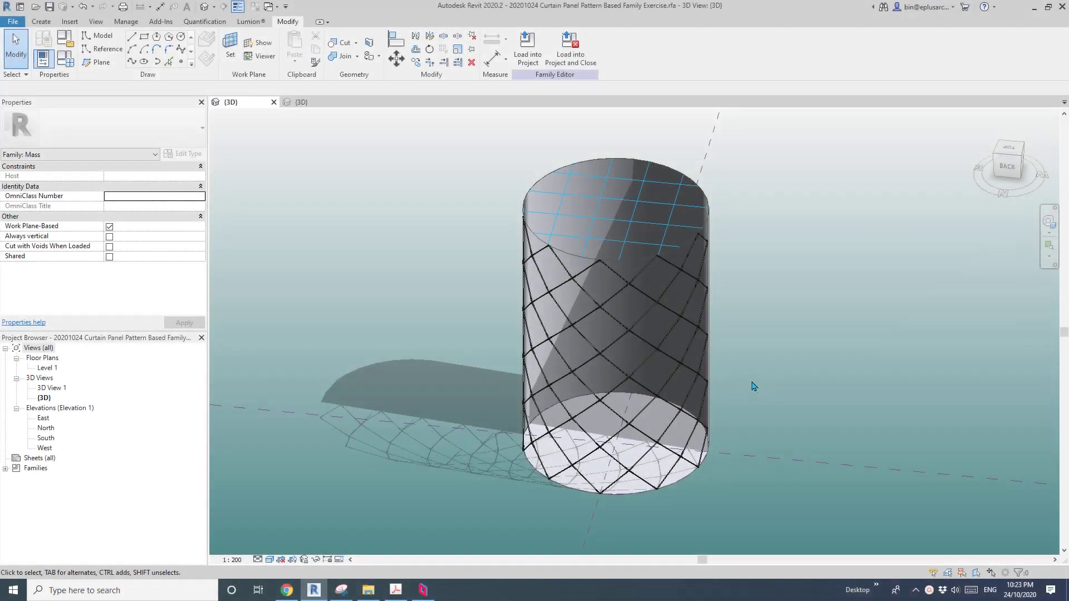
Examine the triangular tube components on the cylinder's divided surface from several angles and up close
scroll(724, 419, up, 5)
middle_drag(626, 487, 648, 439)
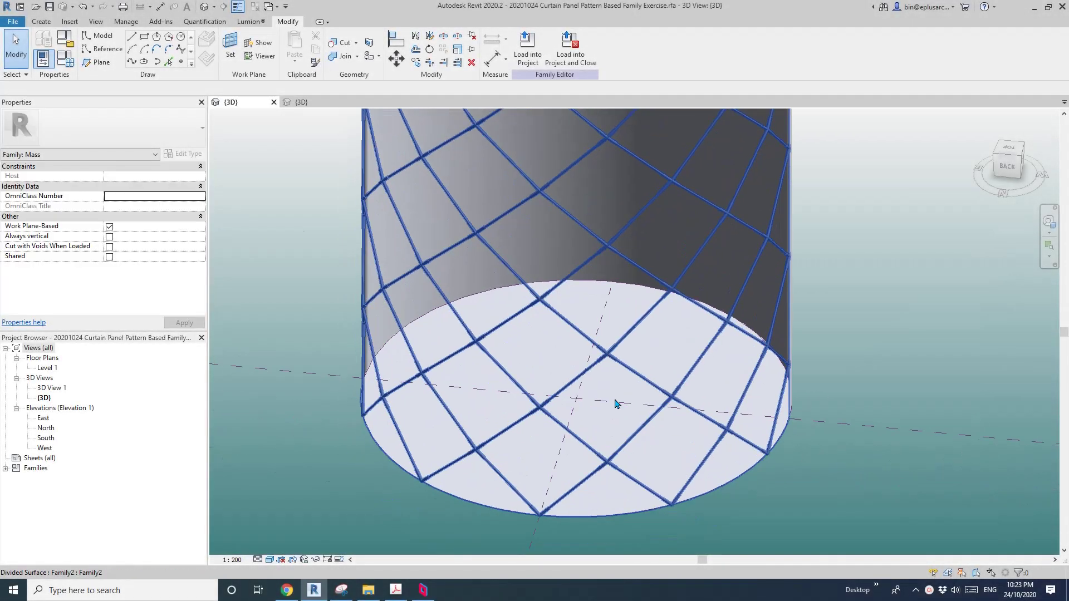
shift+middle_drag(615, 404, 602, 442)
scroll(579, 373, down, 2)
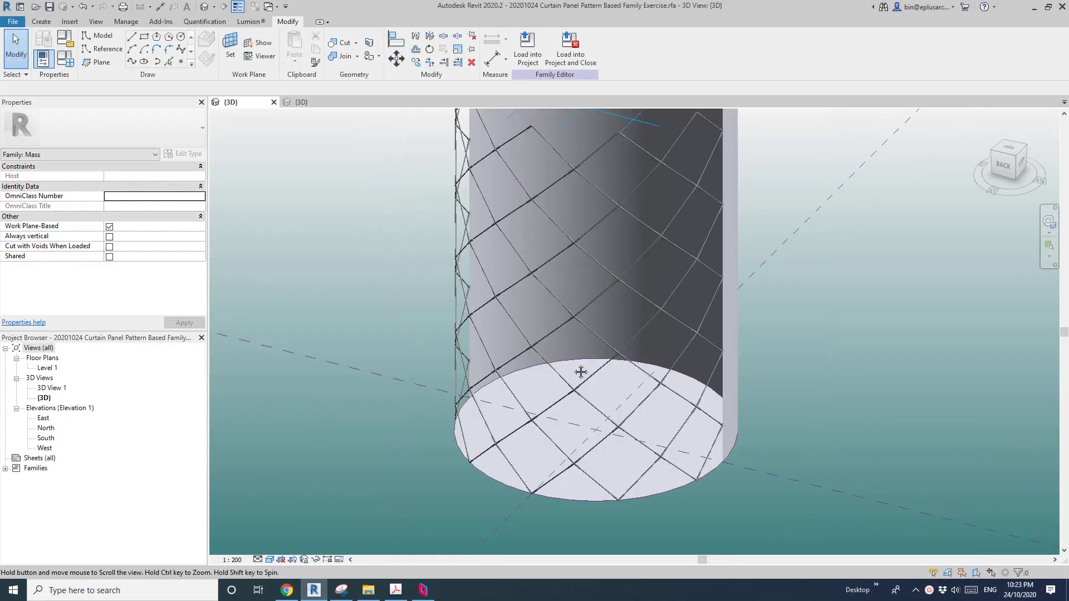
shift+middle_drag(580, 372, 532, 386)
scroll(588, 380, down, 3)
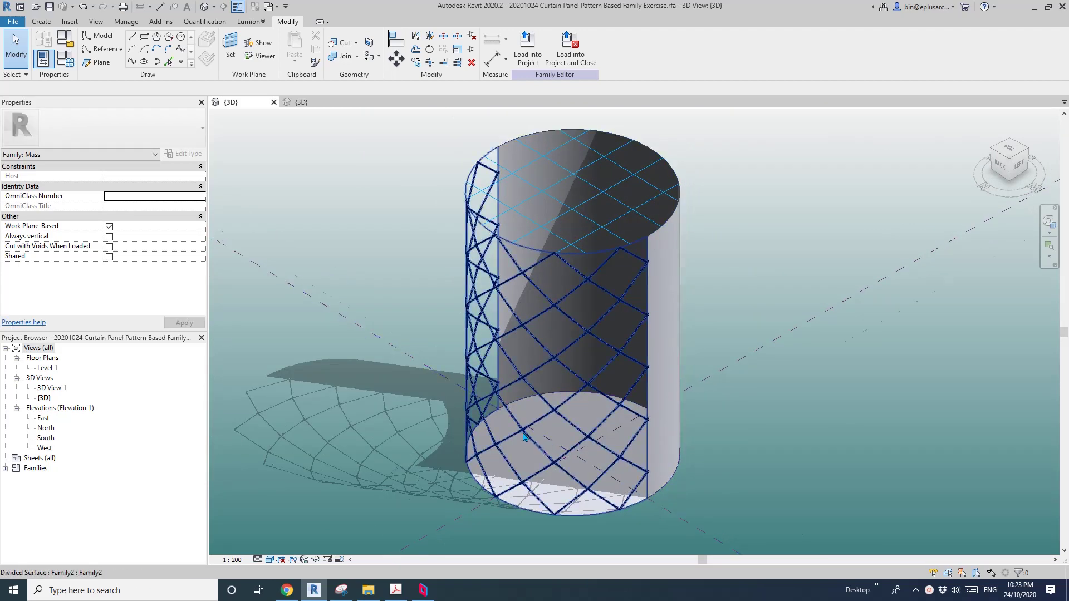
scroll(504, 414, up, 5)
middle_drag(497, 349, 523, 436)
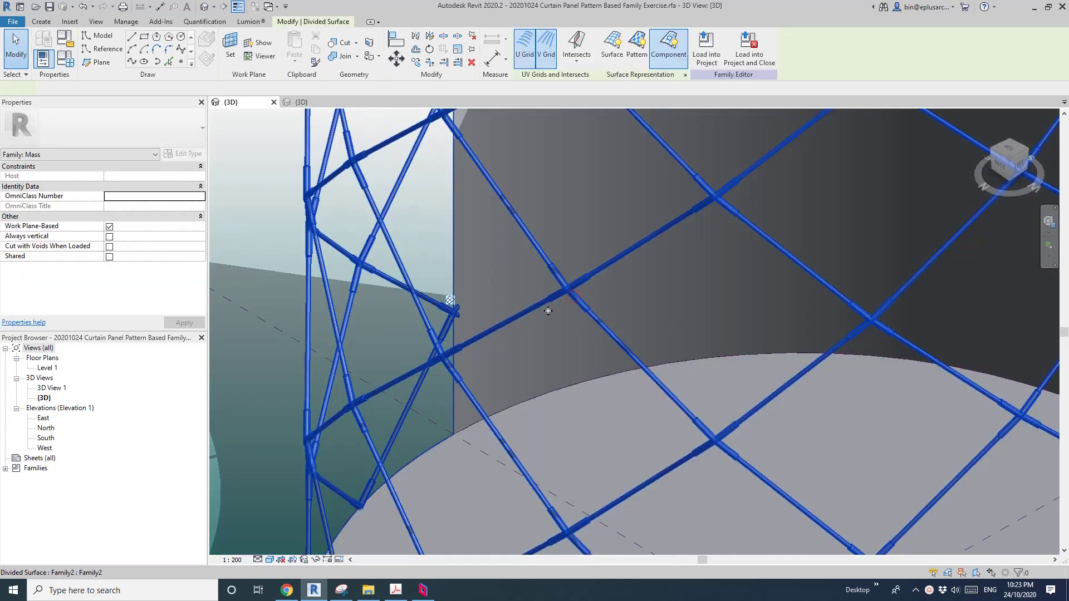
Select the cylinder's divided surface and review the type properties of its panel family, including L1, R1 and R2
middle_drag(574, 302, 596, 342)
click(597, 341)
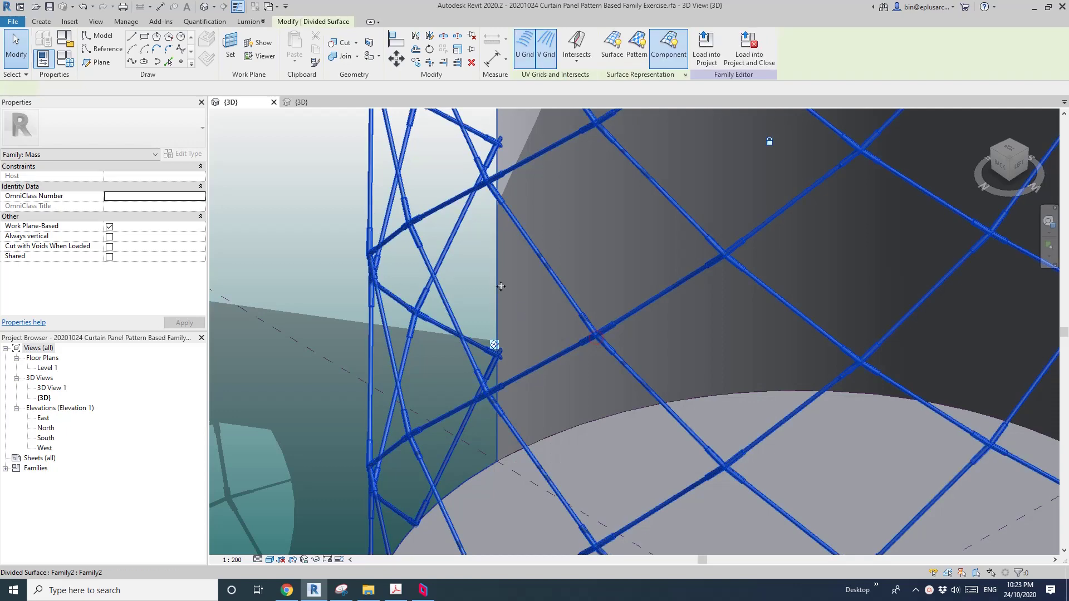
scroll(283, 306, up, 1)
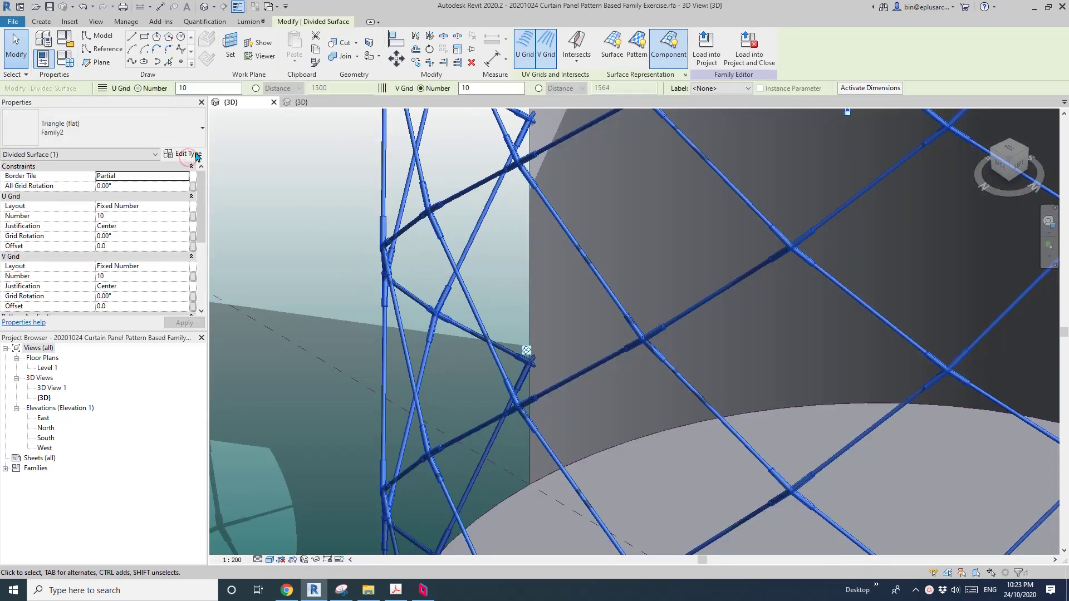
click(189, 154)
click(187, 153)
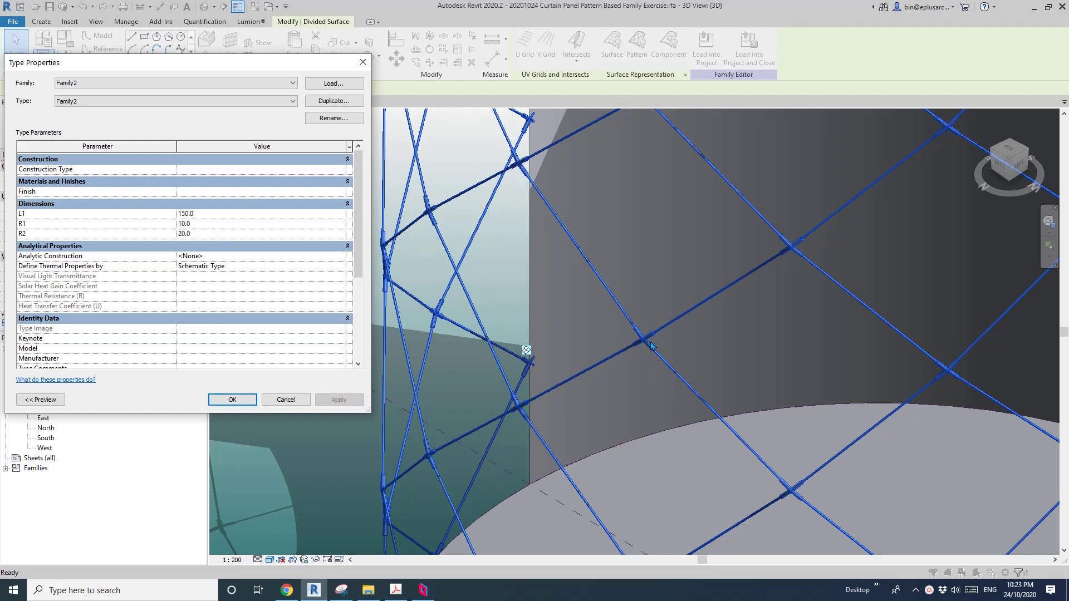
click(232, 400)
scroll(315, 113, down, 5)
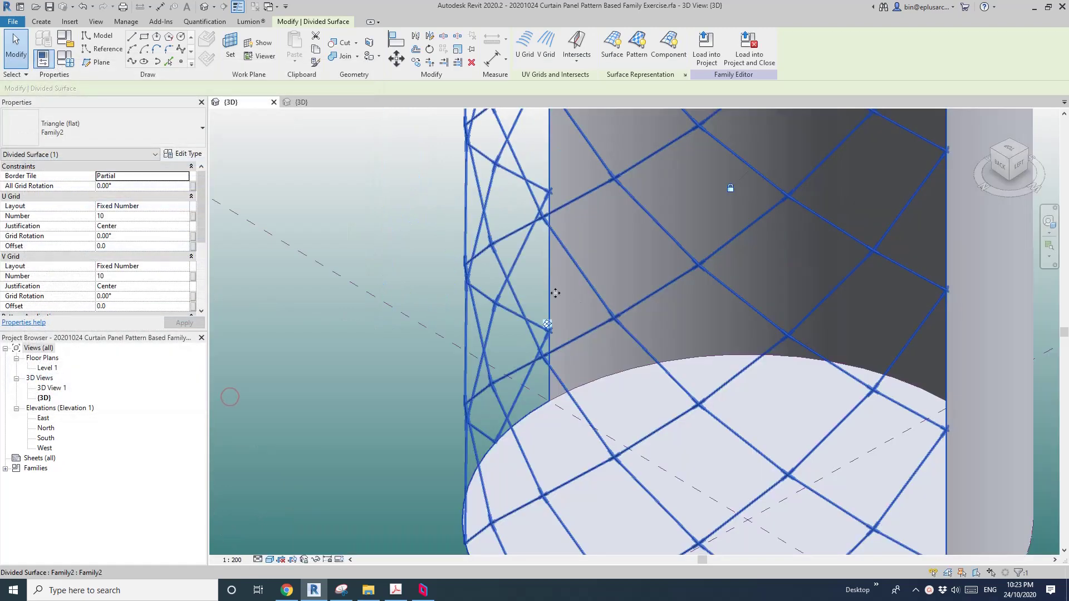
Close the panel family view and the curtain panel exercise mass family
click(306, 103)
click(345, 102)
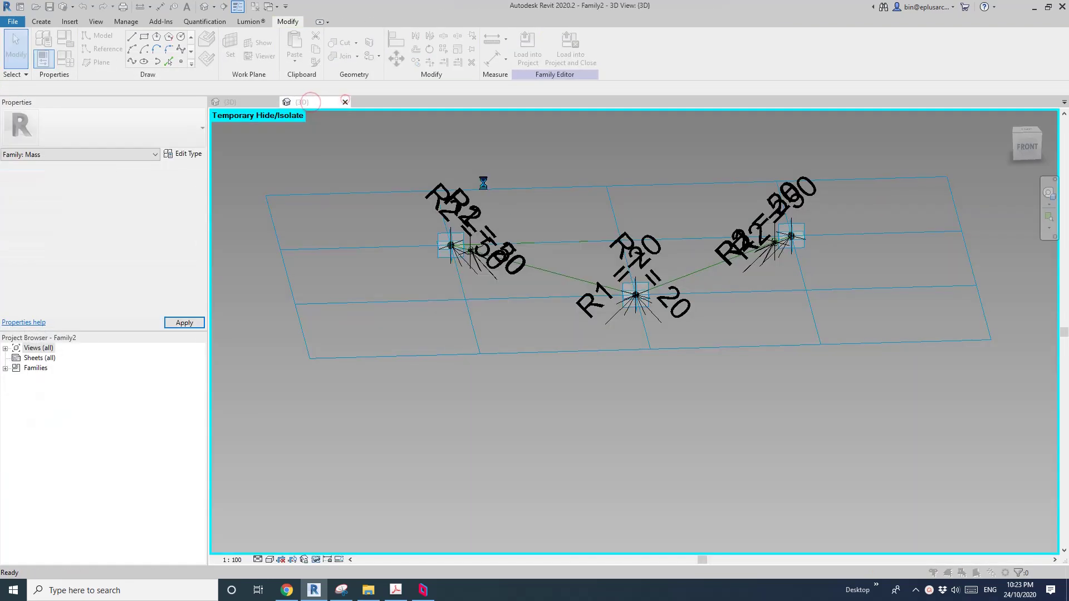
click(567, 290)
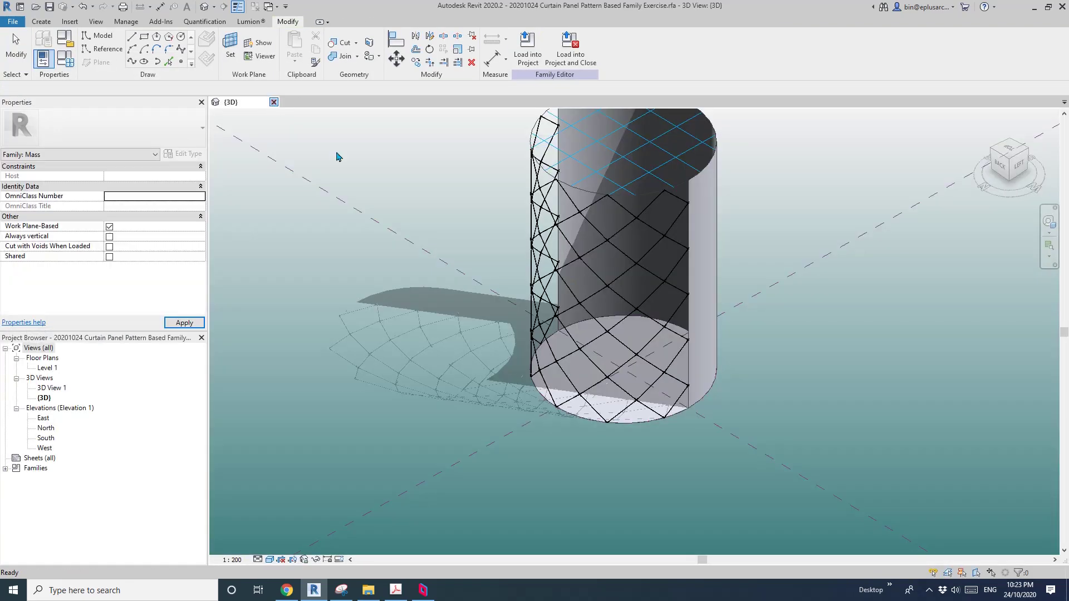
click(274, 101)
click(557, 301)
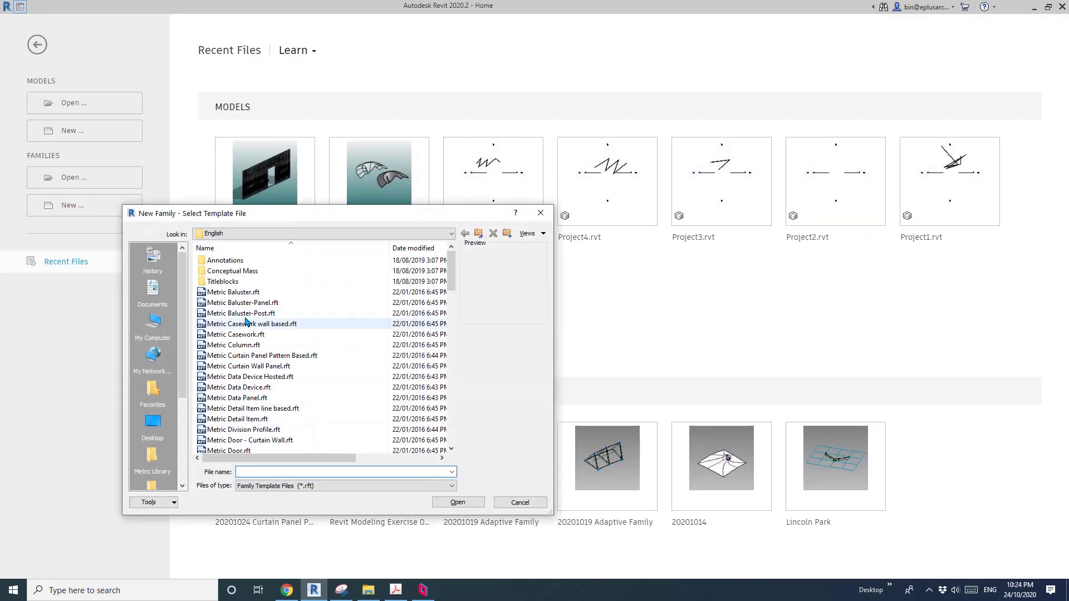
Create a new family from the Metric Curtain Panel Pattern Based template
click(238, 357)
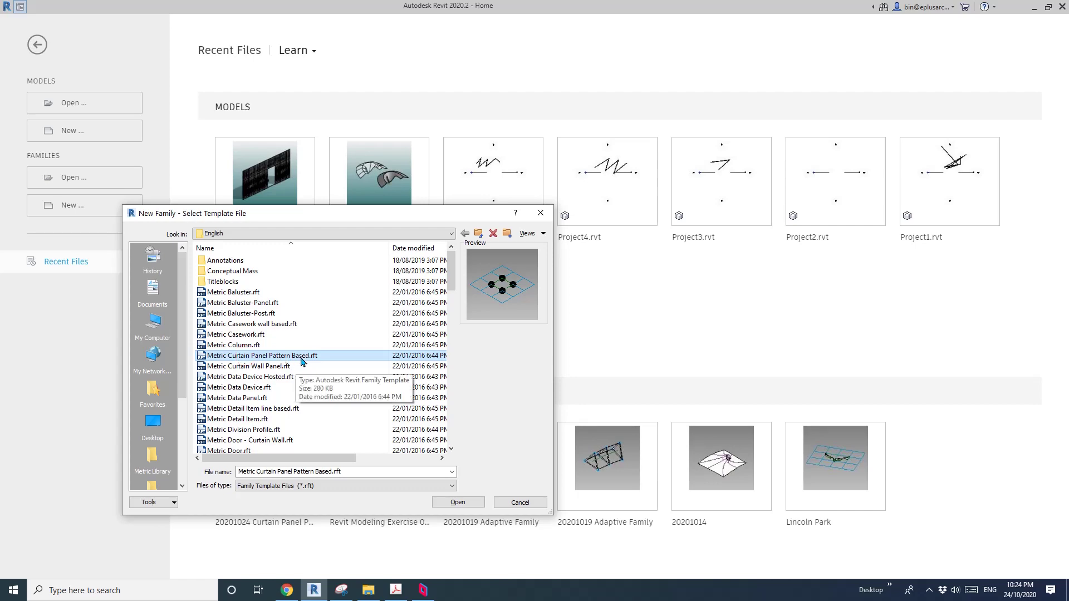
click(458, 502)
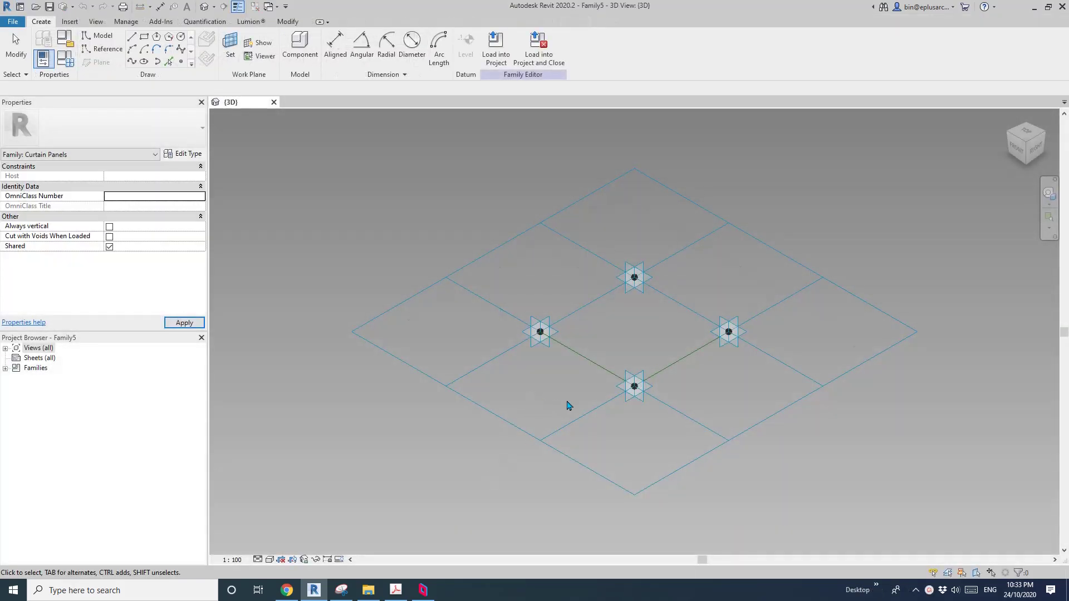
scroll(566, 403, down, 1)
middle_drag(559, 396, 525, 401)
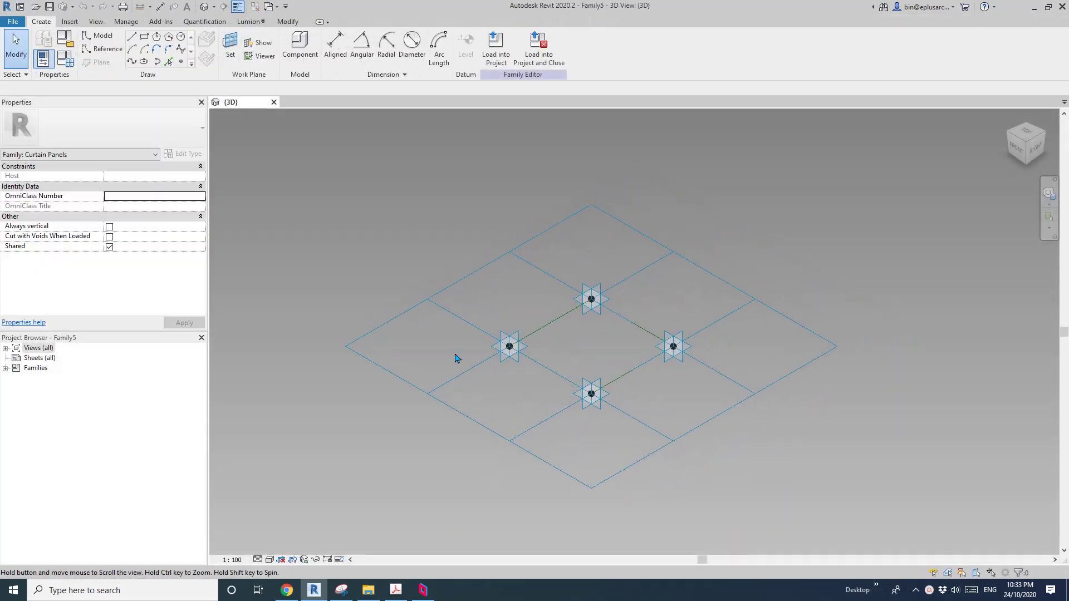
Change the tile pattern grid from Rectangle to Triangle (flat)
scroll(422, 304, up, 2)
click(421, 311)
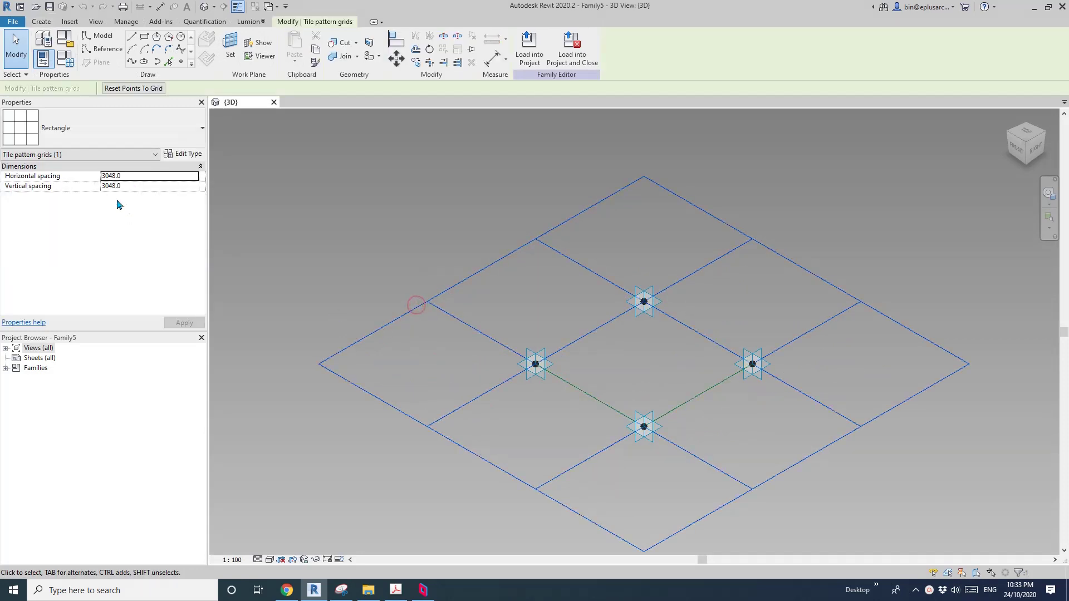
click(106, 133)
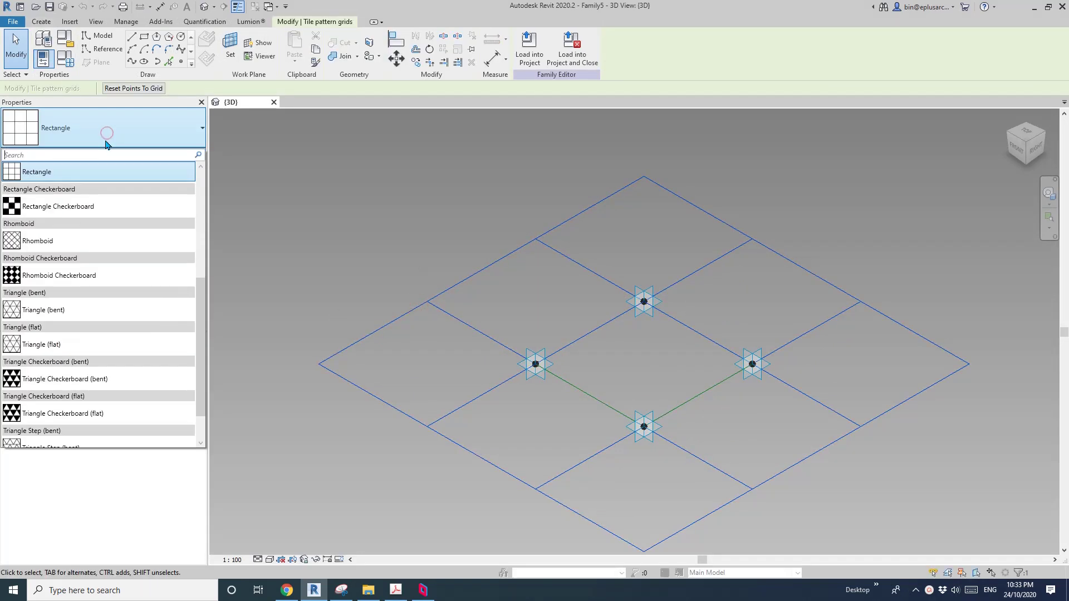
scroll(24, 320, down, 1)
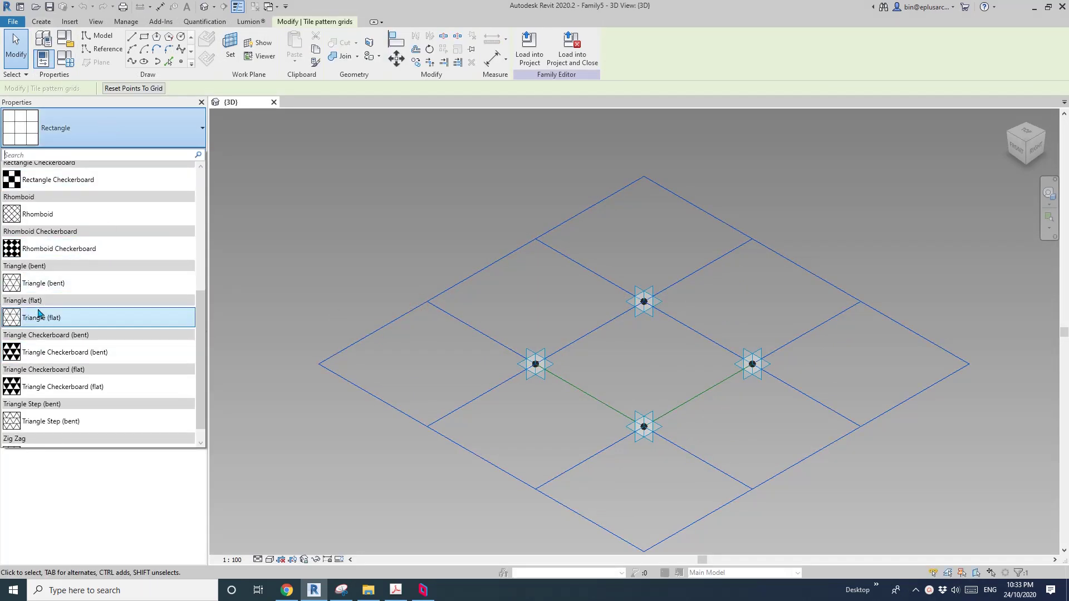
click(68, 322)
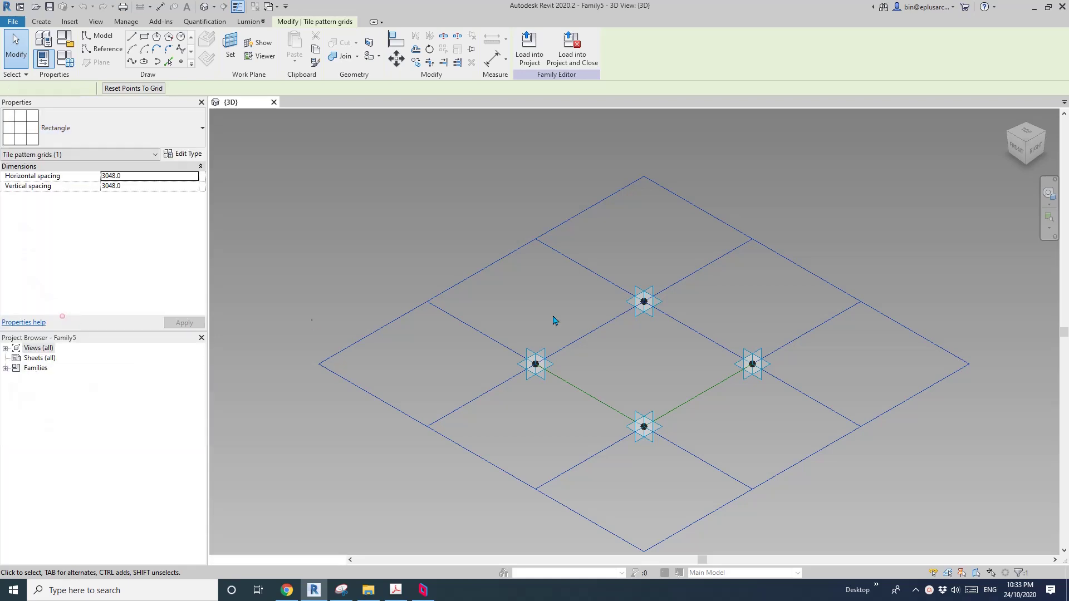
Place a hosted reference point near the middle of one sloping reference line of the triangle
scroll(652, 326, down, 2)
shift+middle_drag(681, 417, 620, 399)
scroll(680, 388, up, 3)
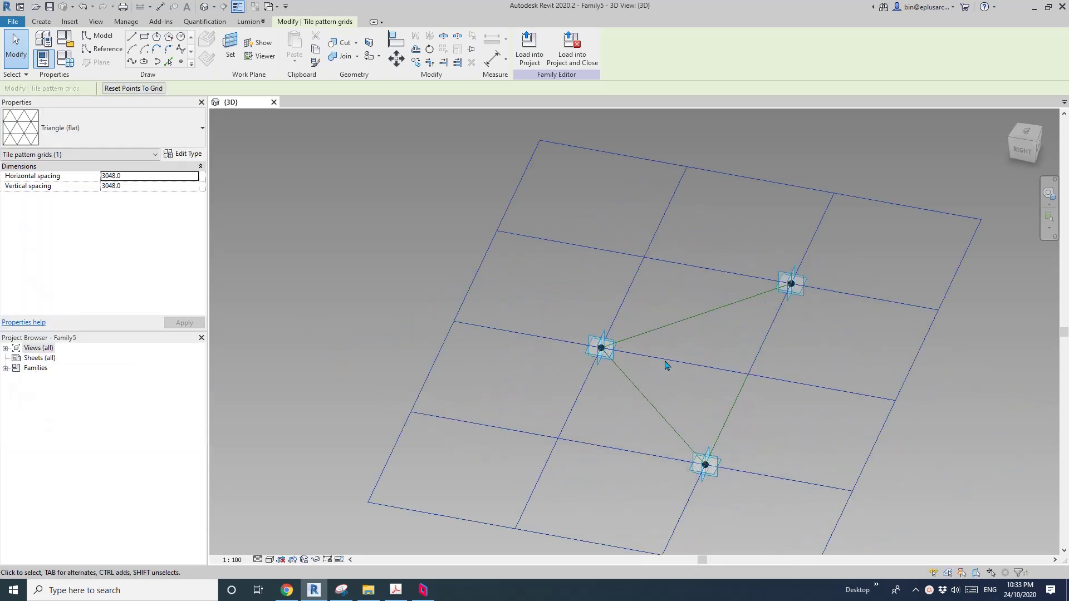
middle_drag(552, 304, 490, 295)
click(181, 61)
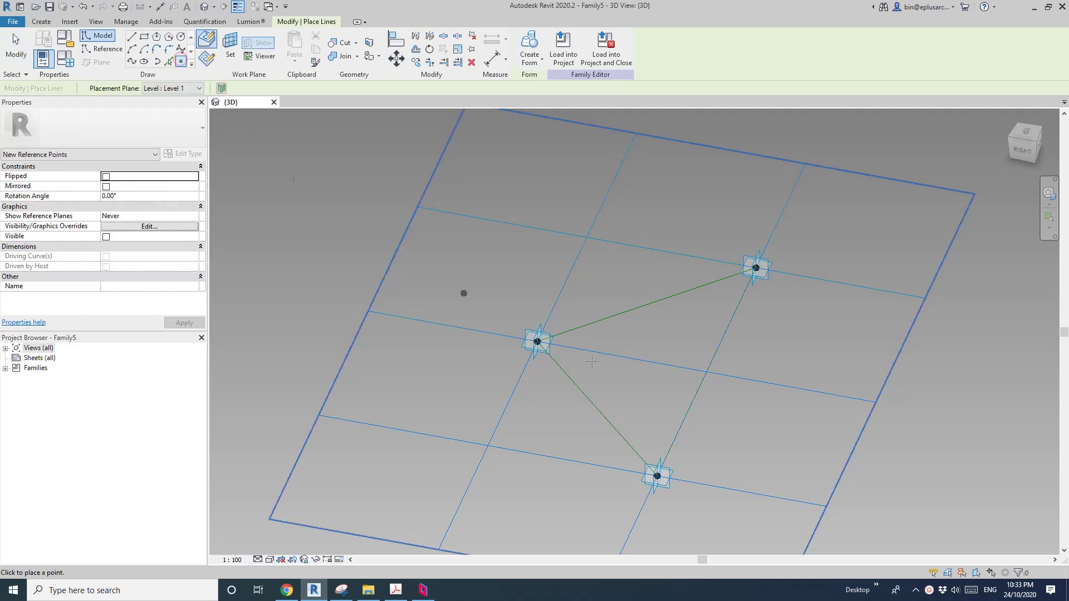
middle_drag(576, 346, 481, 331)
scroll(587, 343, up, 2)
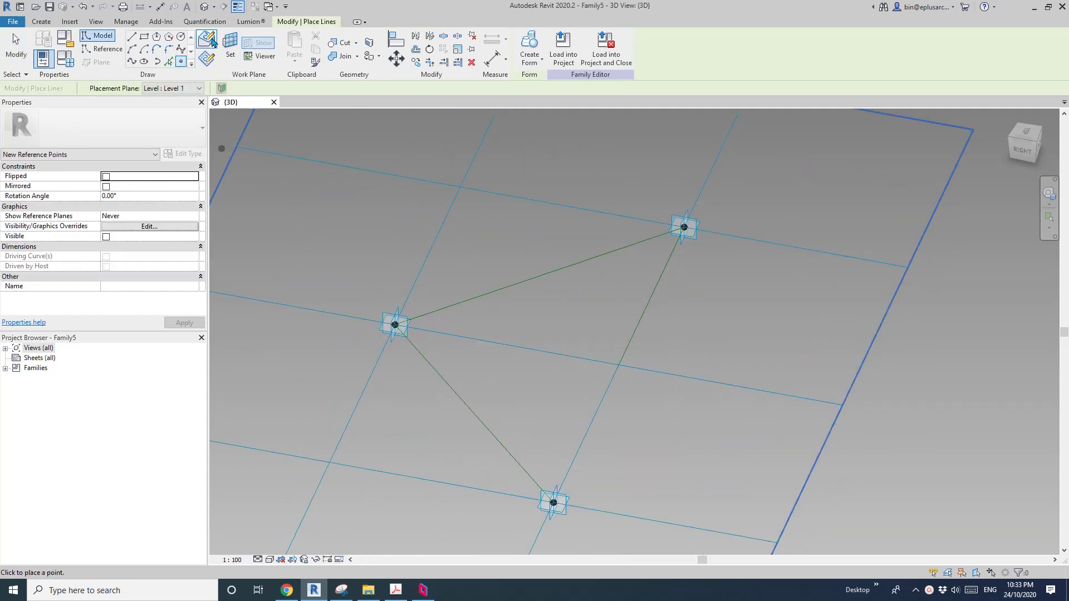
click(570, 265)
key(Escape)
key(Escape)
Draw a reference circle with a radius of about 260 mm centred on the new point, using the point's work plane
scroll(573, 245, up, 2)
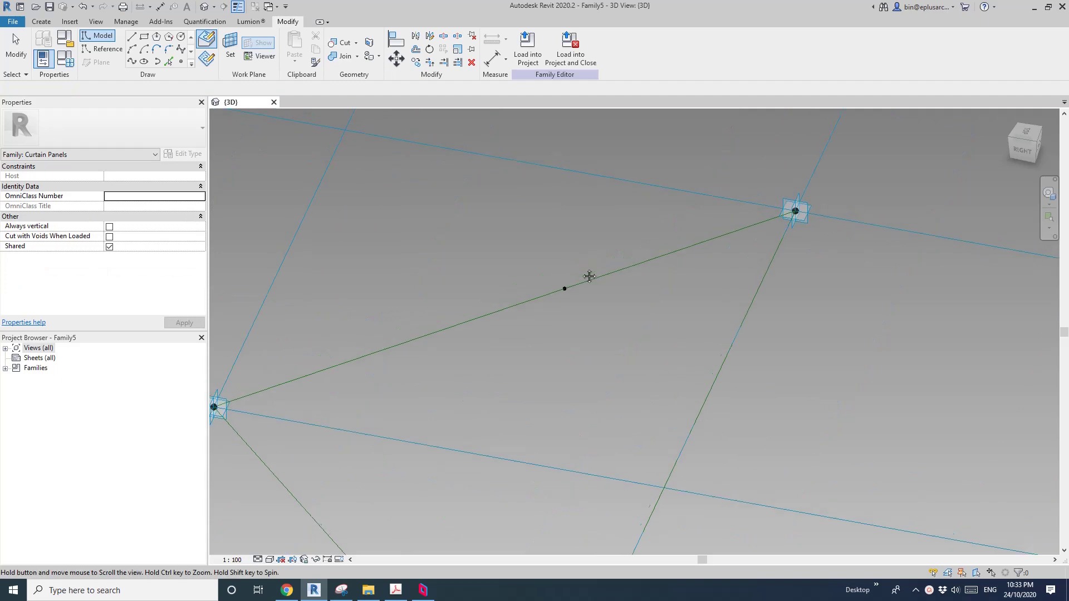
click(107, 49)
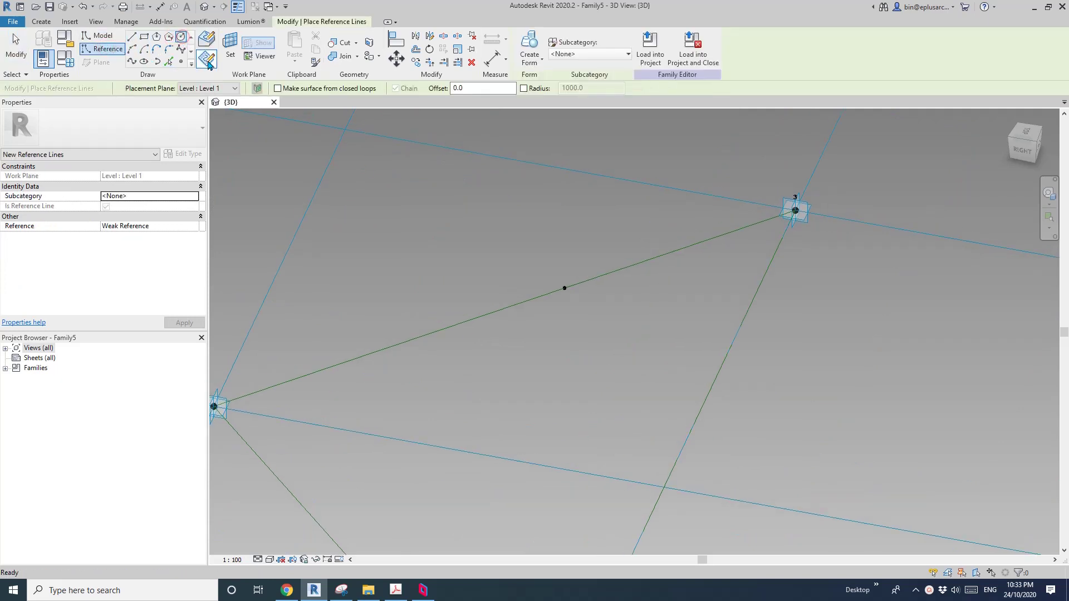
click(181, 37)
key(Escape)
shift+middle_drag(594, 332, 458, 319)
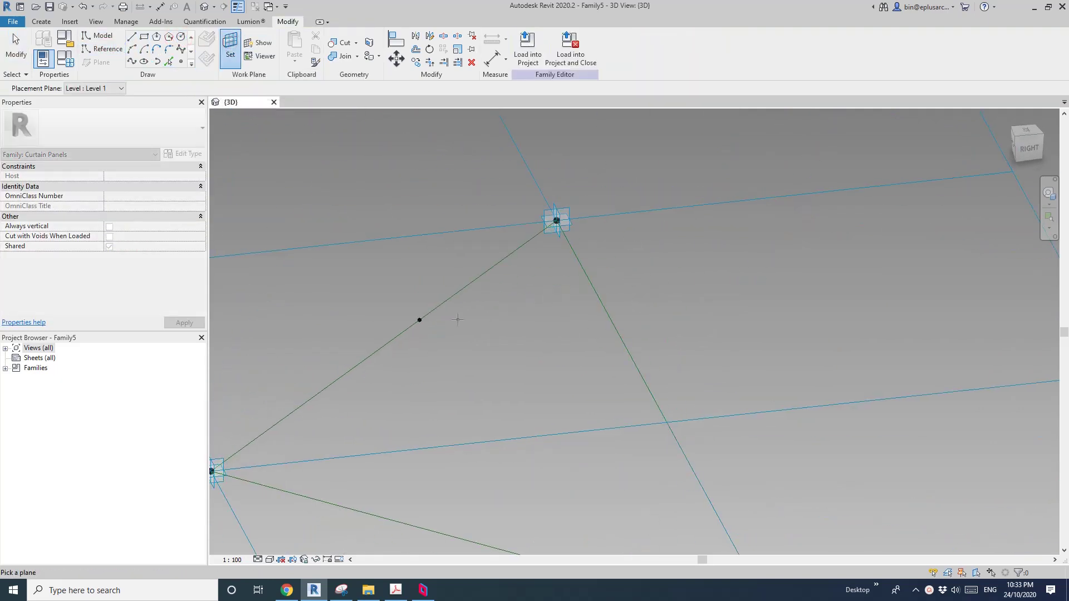
key(Return)
scroll(420, 318, up, 2)
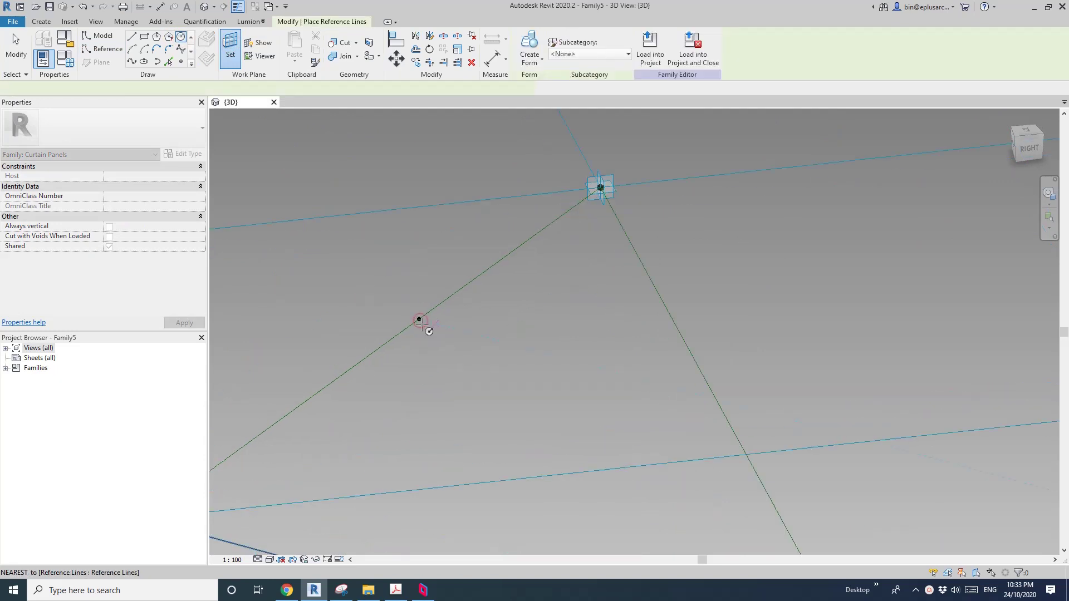
click(418, 319)
click(430, 362)
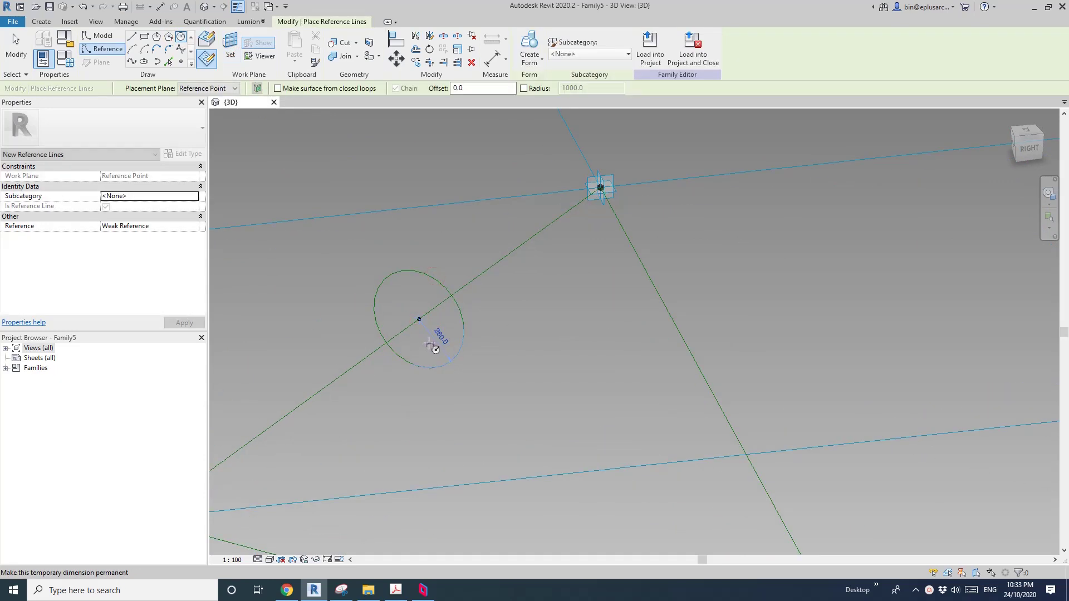
Make the circle's radius dimension permanent and label it with a new type parameter named R1
click(458, 320)
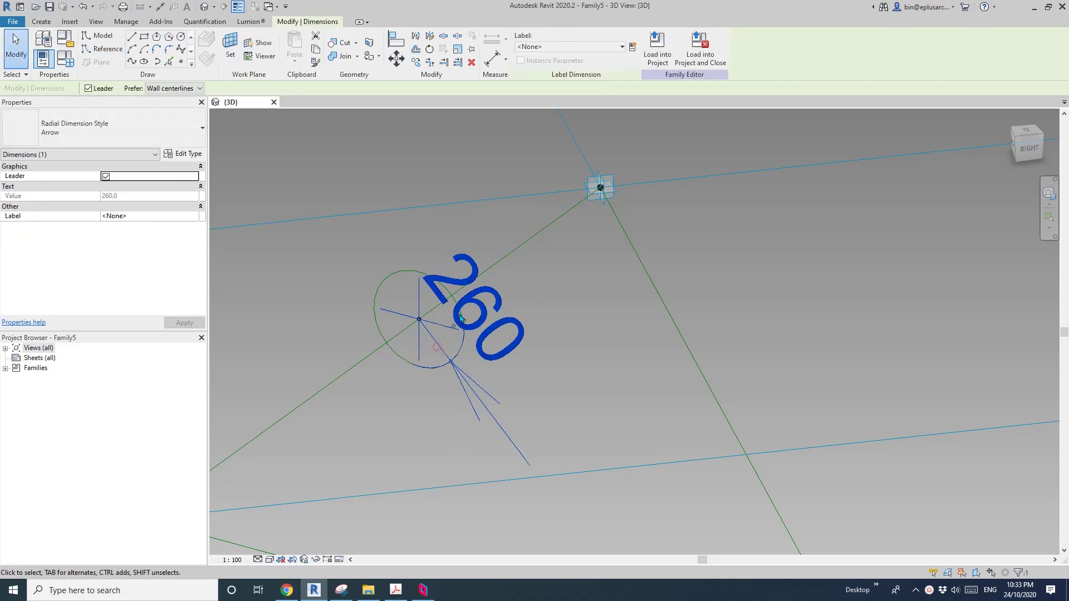
click(633, 48)
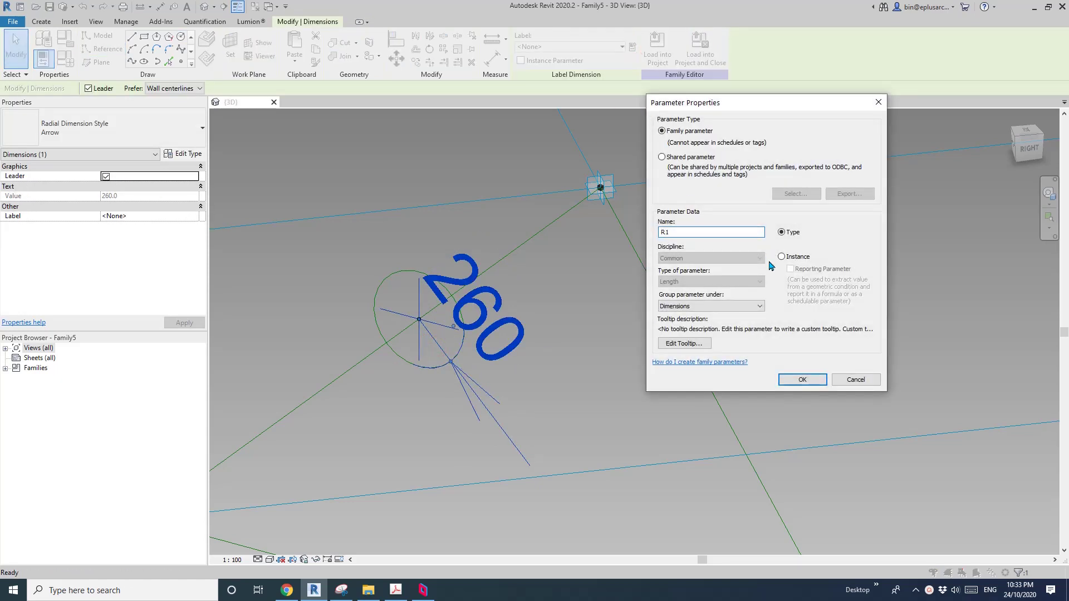
click(802, 379)
Copy the profile's point, circle and R1 dimension together with Constrain and Multiple on, placing three copies vertically above the original
shift+middle_drag(793, 370, 576, 287)
drag(530, 205, 667, 408)
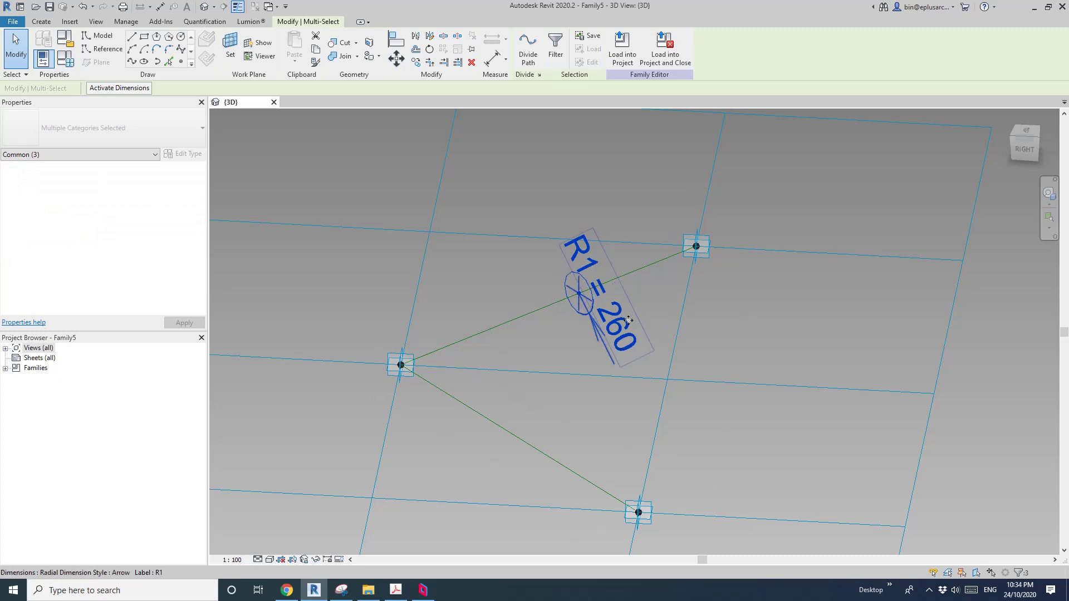
key(m)
key(v)
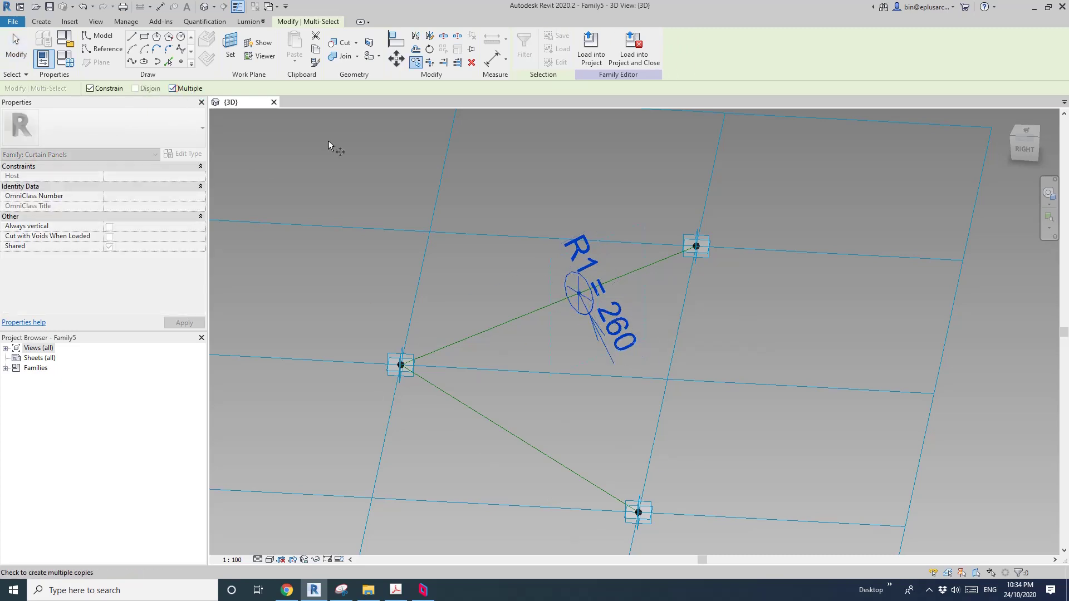
middle_drag(610, 308, 582, 326)
click(576, 265)
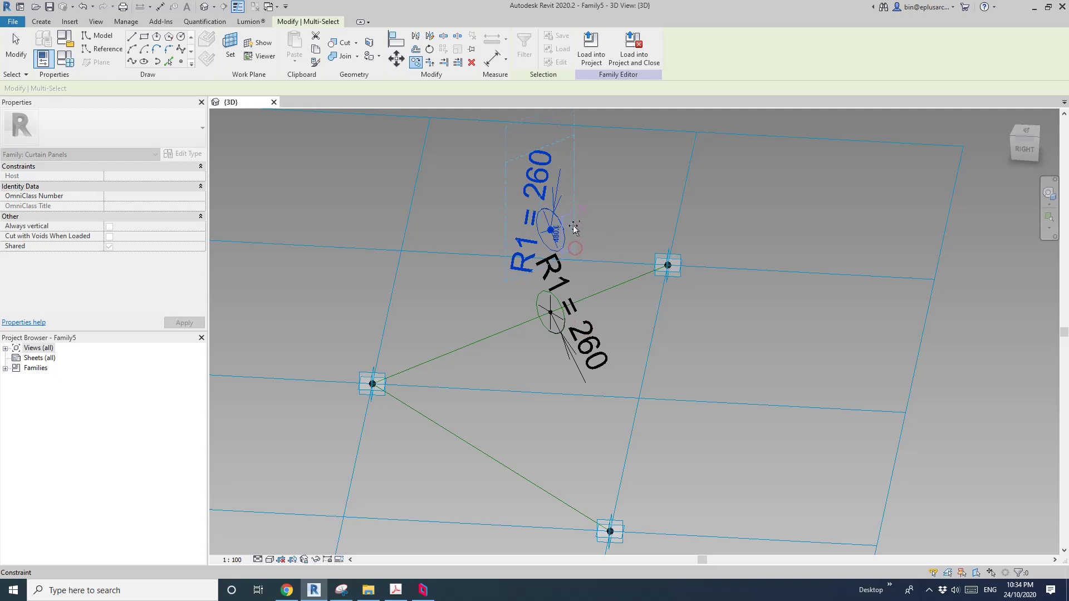
scroll(577, 295, down, 2)
click(580, 278)
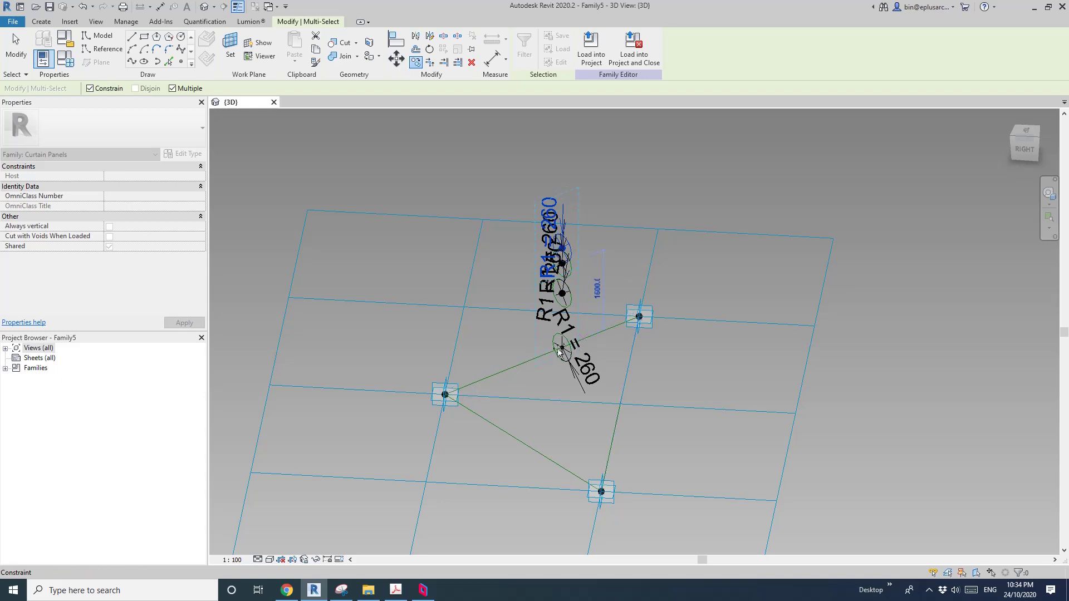
shift+middle_drag(612, 497, 592, 490)
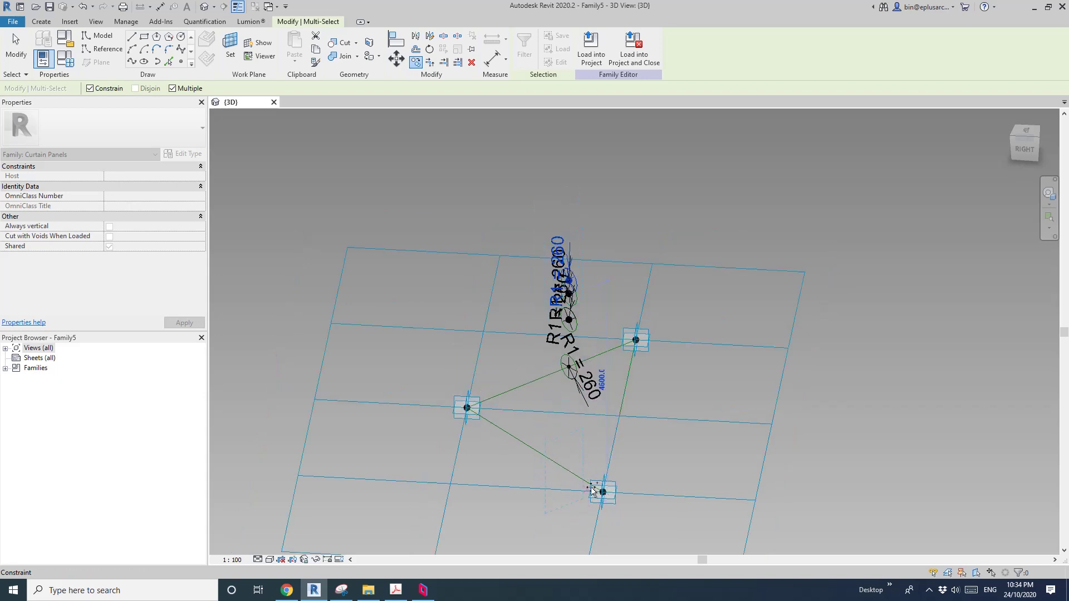
shift+middle_drag(599, 295, 582, 358)
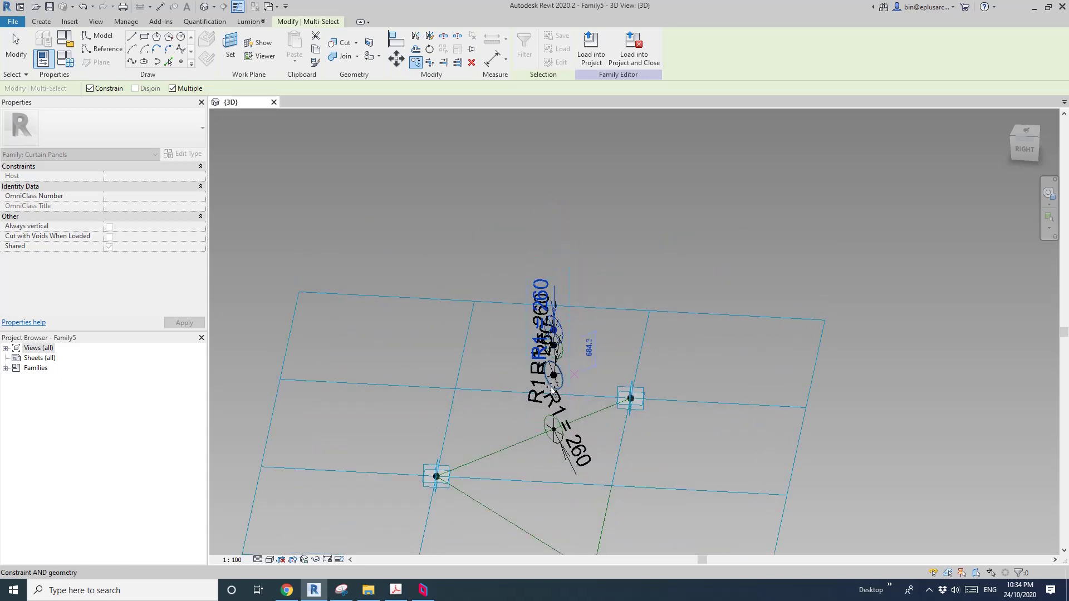
Place four more copies of the profile higher up along the same vertical, and finish copying
click(563, 272)
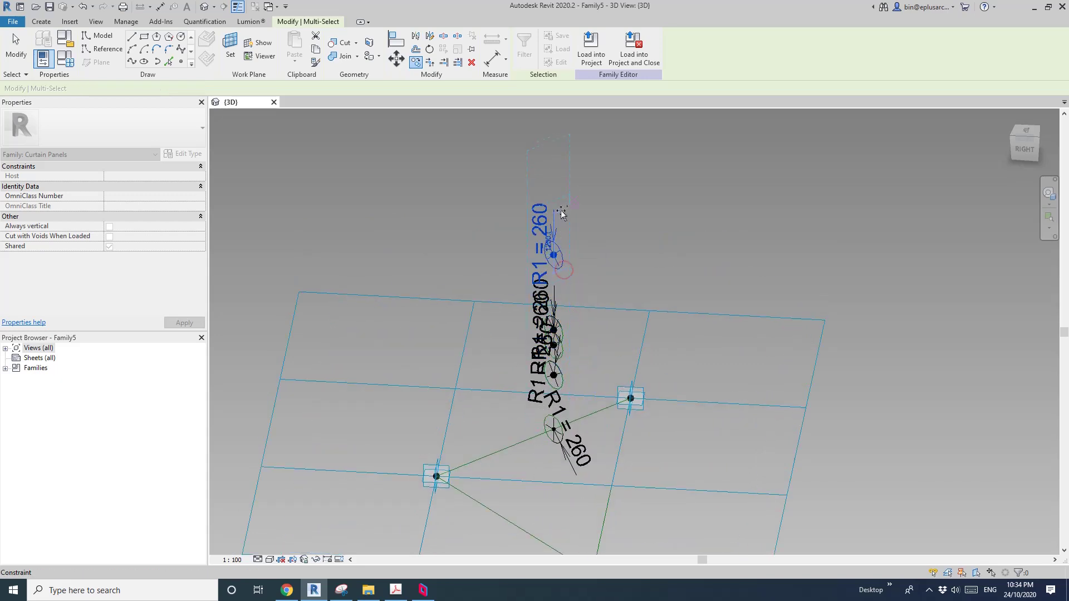
click(561, 210)
click(563, 166)
click(569, 132)
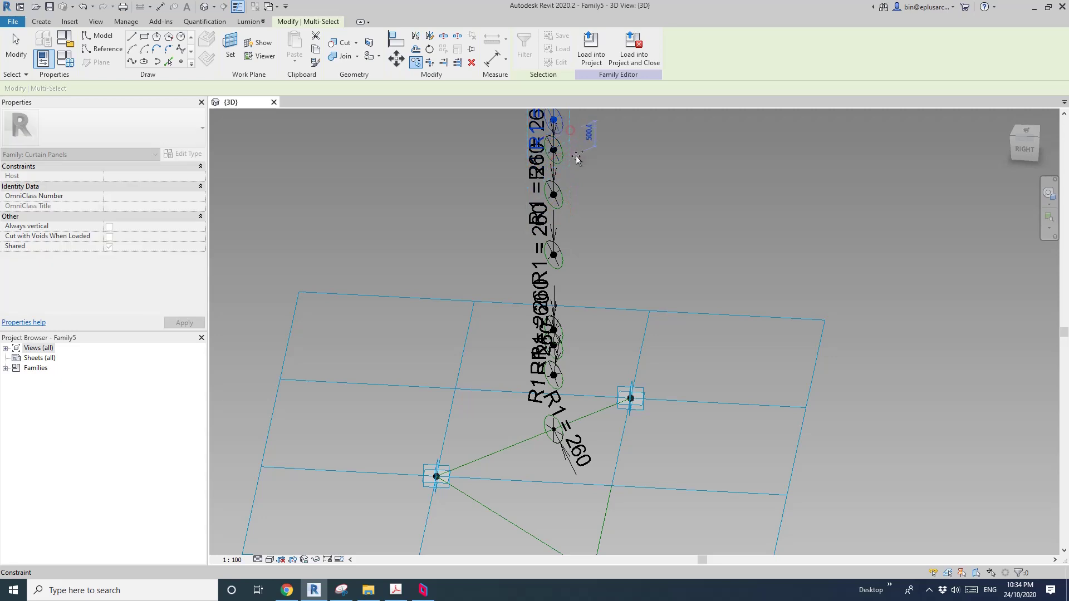
middle_drag(577, 160, 572, 195)
key(Escape)
key(Escape)
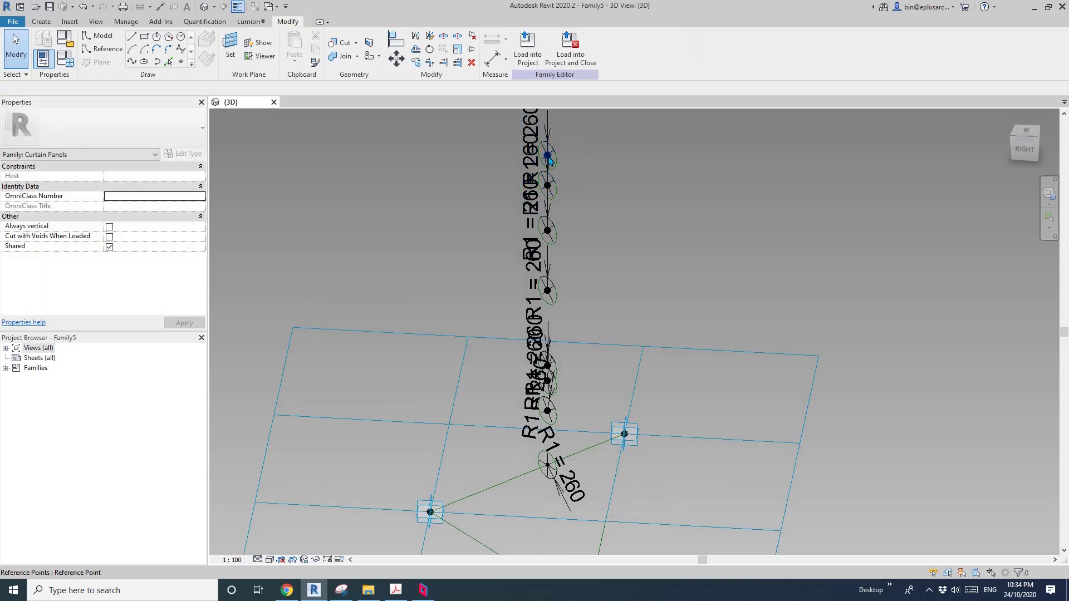
Rehost the two highest copied points onto the other sloping reference line, one near the shared vertex and one further along
click(548, 158)
middle_drag(549, 158, 547, 127)
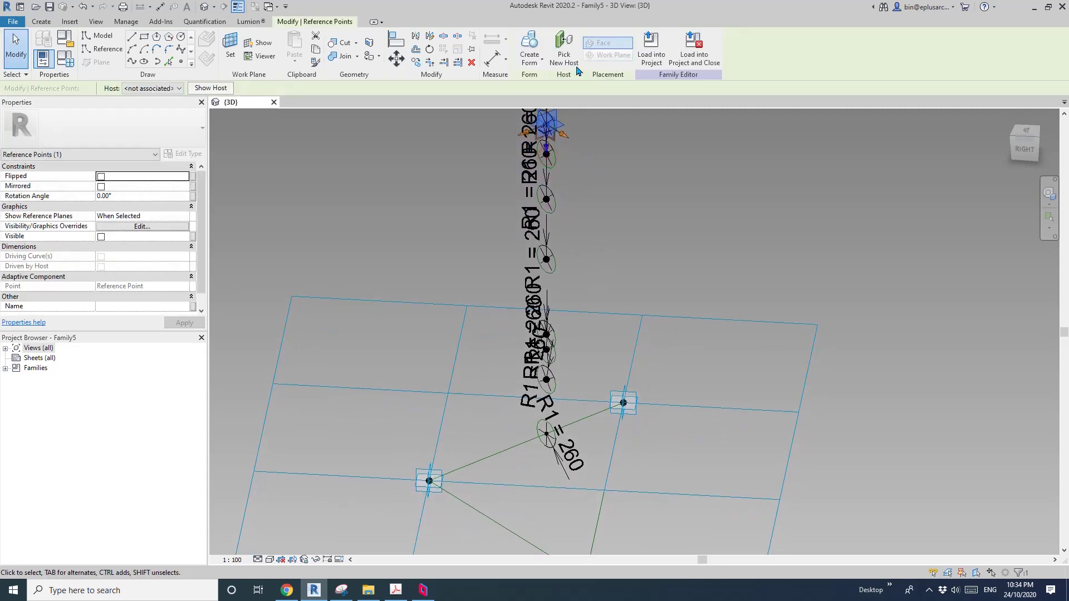
click(456, 498)
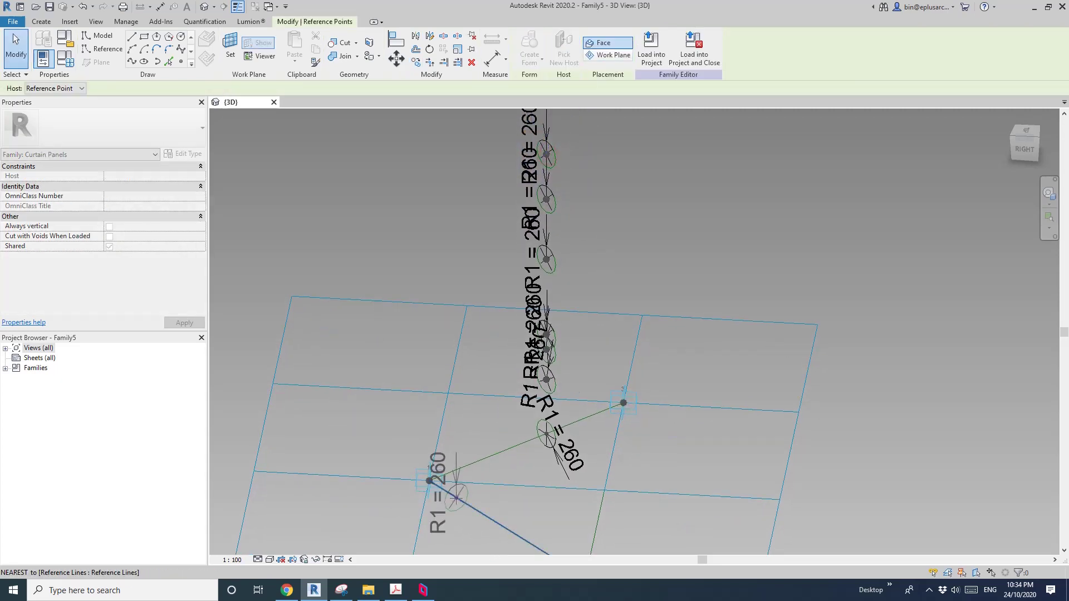
click(547, 155)
drag(485, 147, 578, 167)
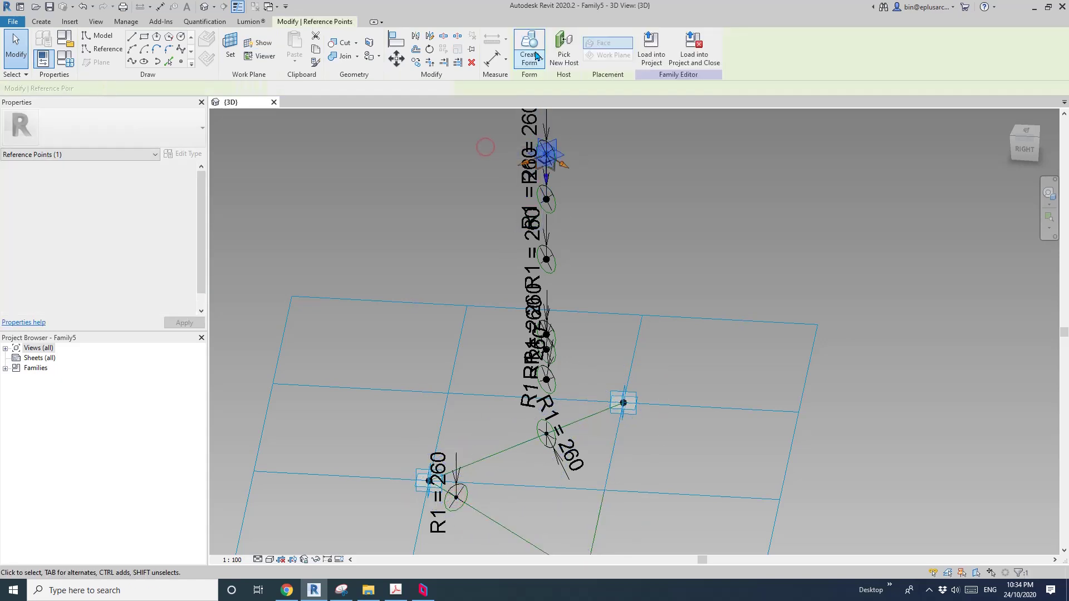
click(564, 47)
click(499, 523)
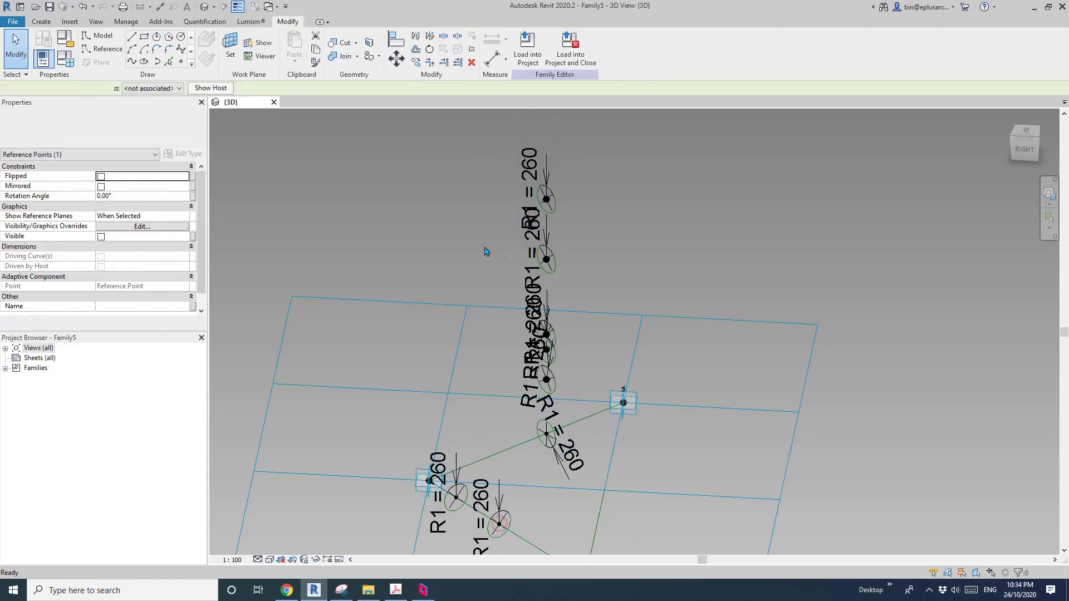
Rehost the next two highest copied points onto the same reference line, spaced towards its far end
click(546, 259)
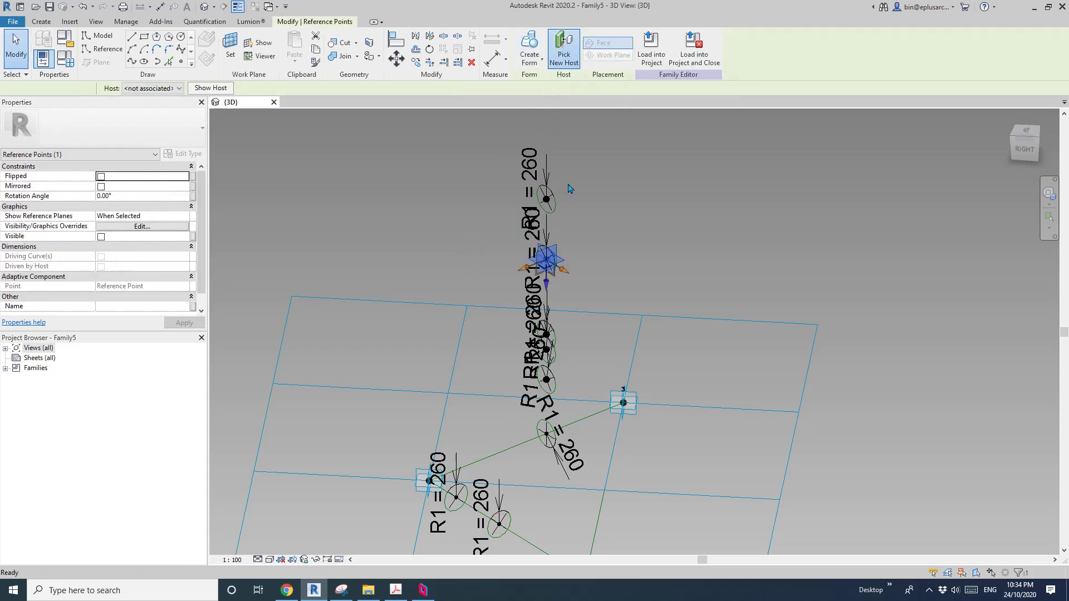
click(533, 537)
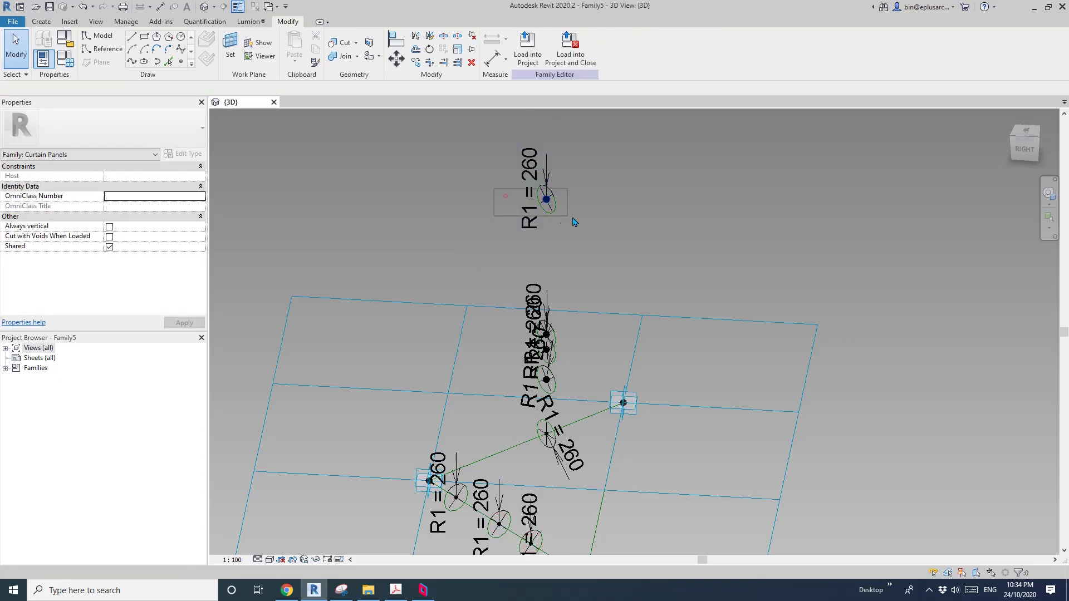
drag(573, 219, 573, 216)
click(563, 47)
middle_drag(565, 549, 552, 474)
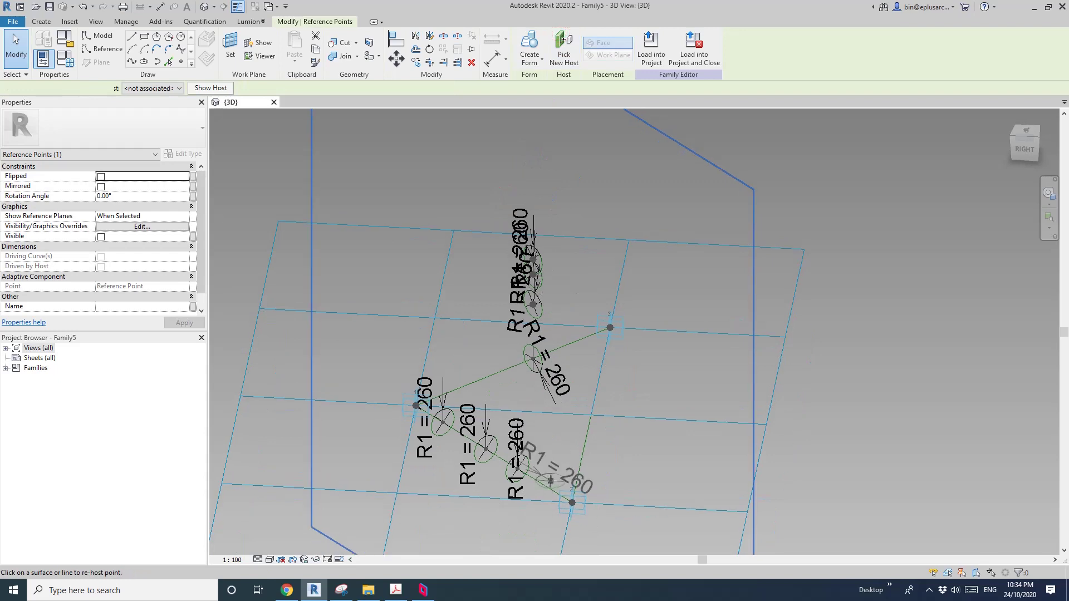
click(548, 485)
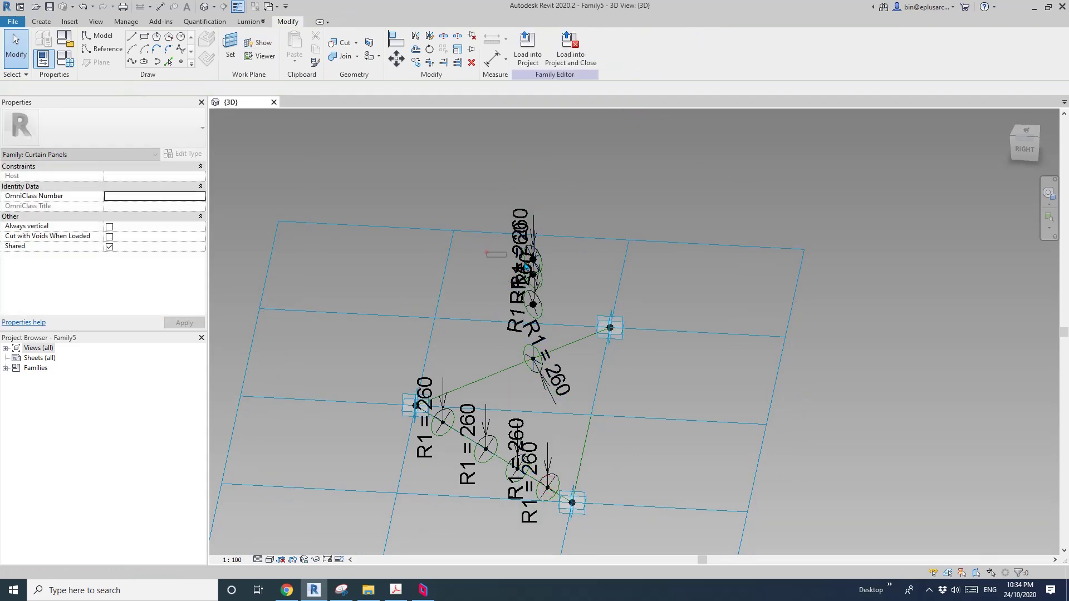
Rehost two of the remaining copied points onto the original profile's reference line, between the shared vertex and the original circle
click(533, 258)
click(563, 50)
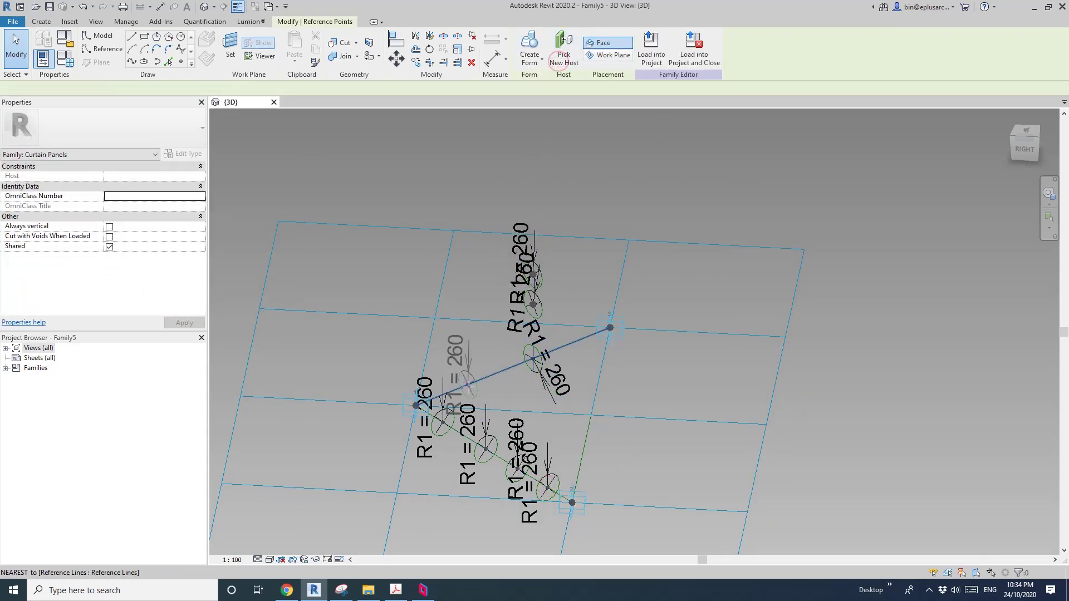
click(468, 384)
drag(552, 285, 544, 283)
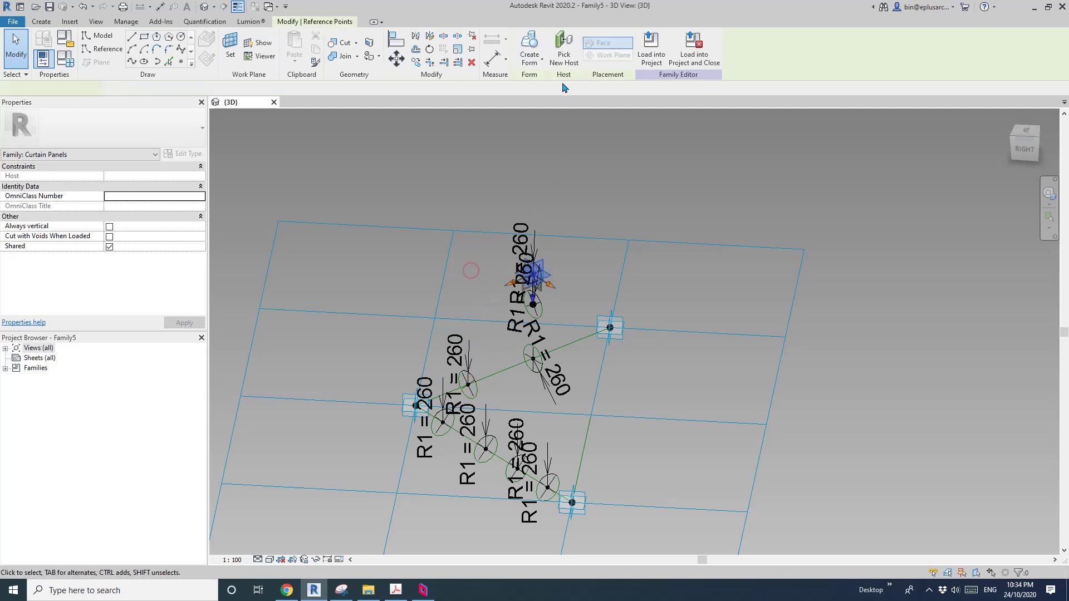
click(564, 53)
click(493, 374)
key(Escape)
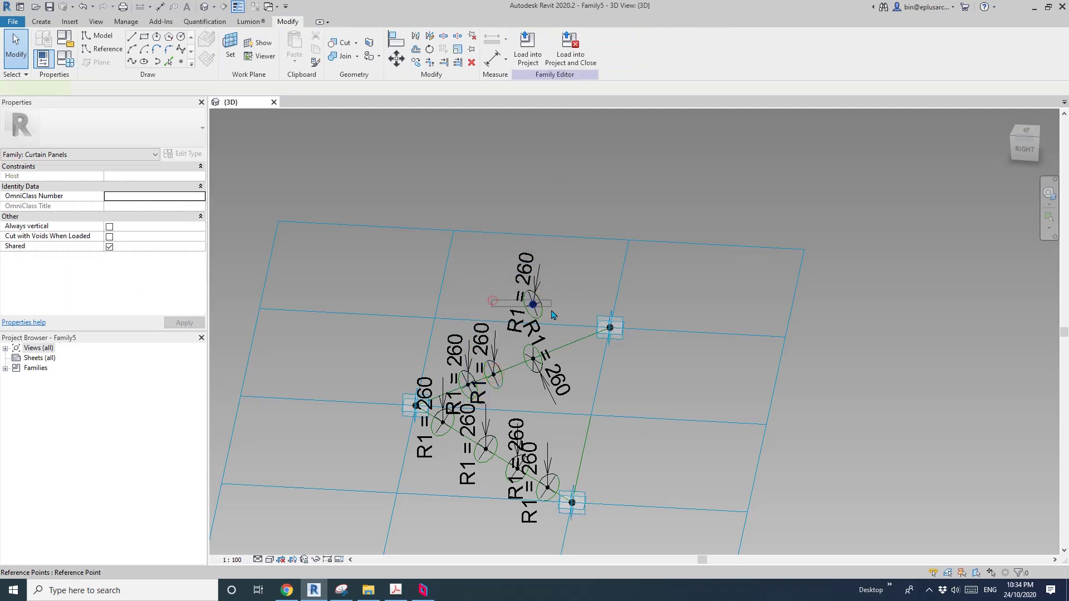
Rehost the last copied point onto the original profile's reference line, between the original circle and placement point 3
click(533, 304)
click(576, 335)
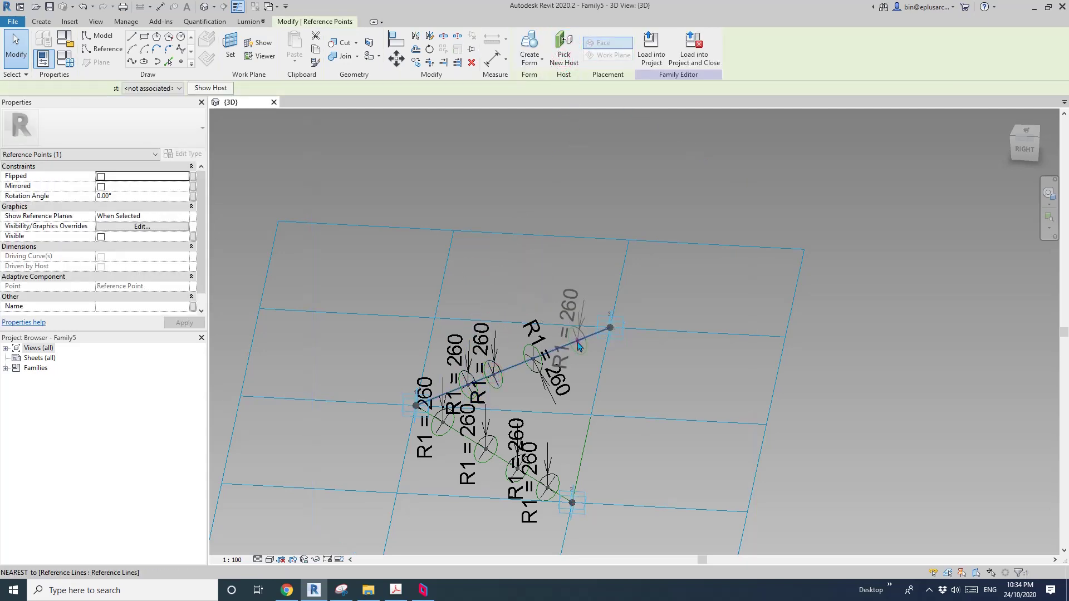
key(Escape)
scroll(590, 312, up, 3)
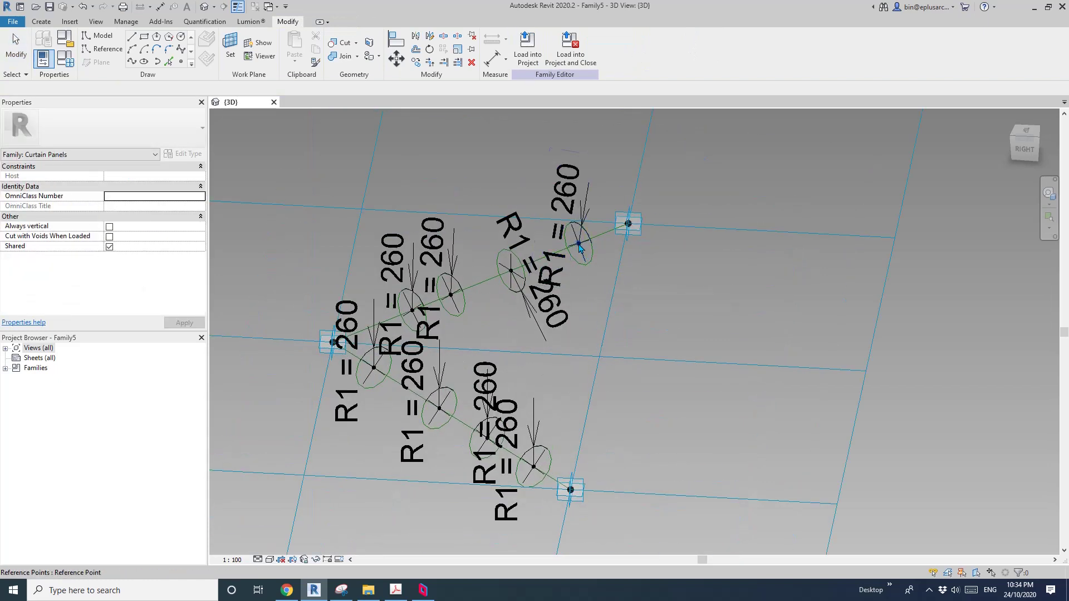
middle_drag(449, 322, 465, 311)
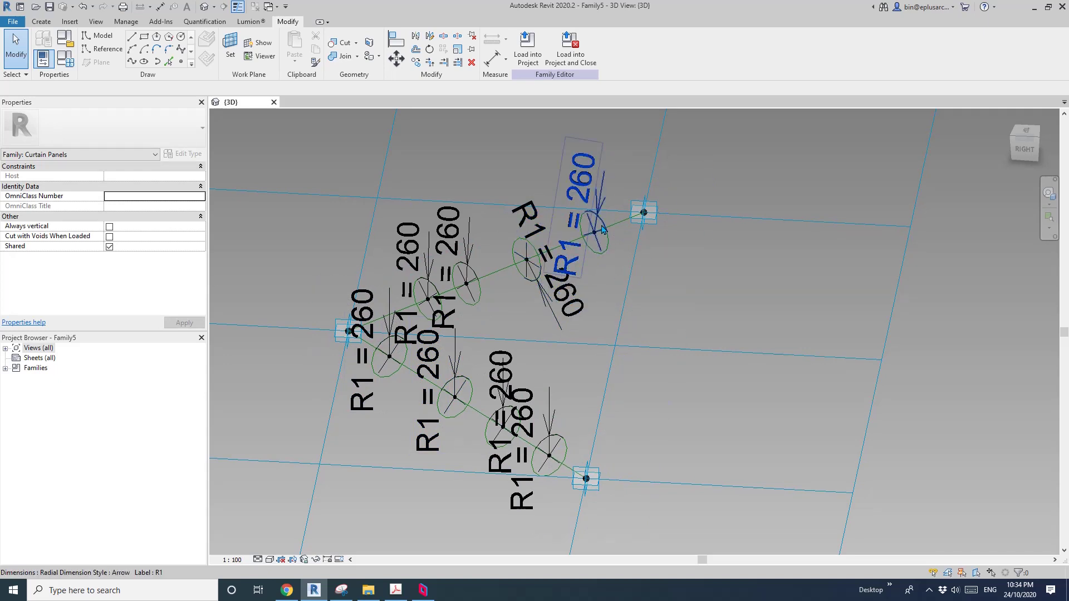
Label the radius dimensions of the two circles farthest from the shared vertex on each sloping line with a new type parameter named R2
middle_drag(601, 226, 603, 228)
key(Tab)
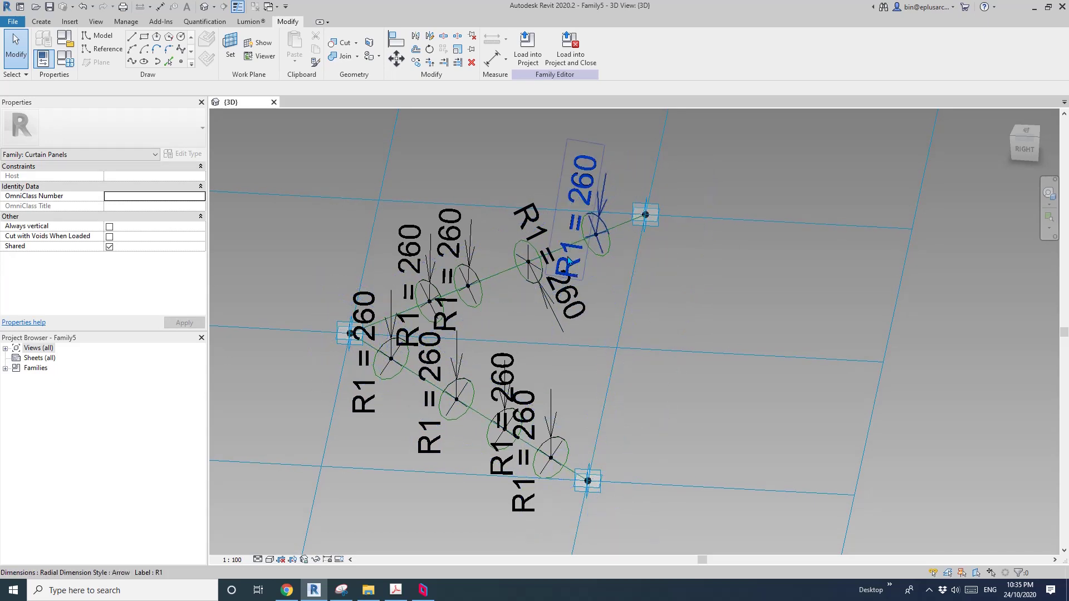
middle_drag(569, 285, 584, 286)
click(448, 300)
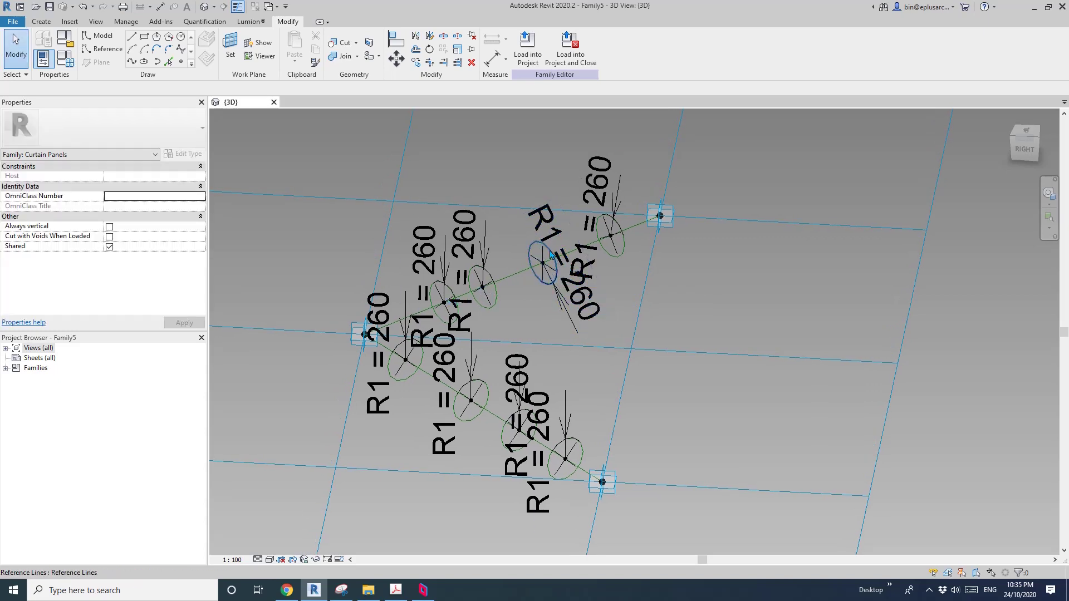
click(607, 208)
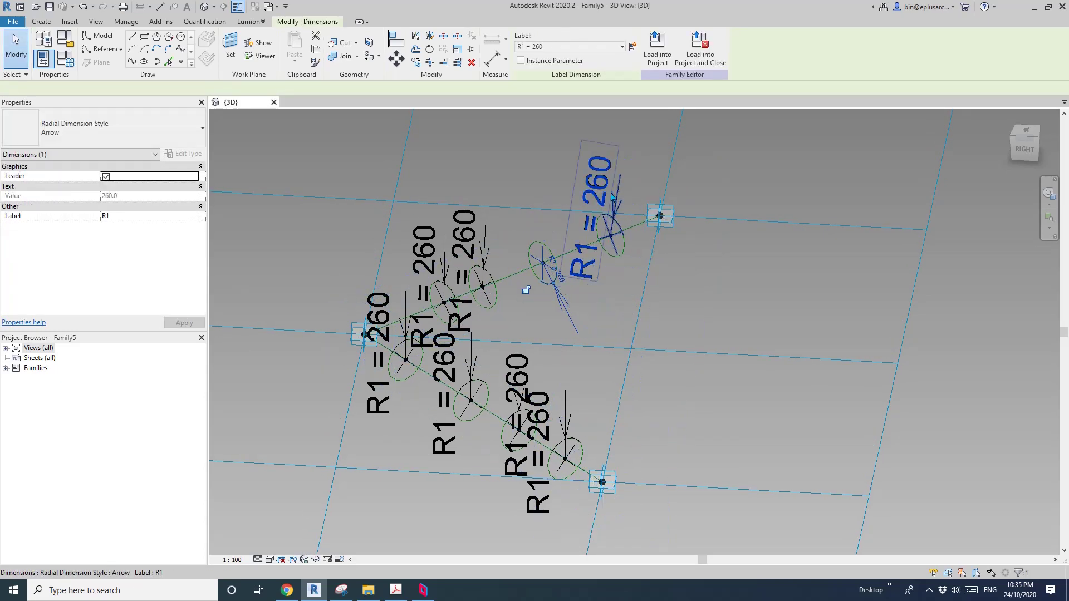
ctrl+click(591, 251)
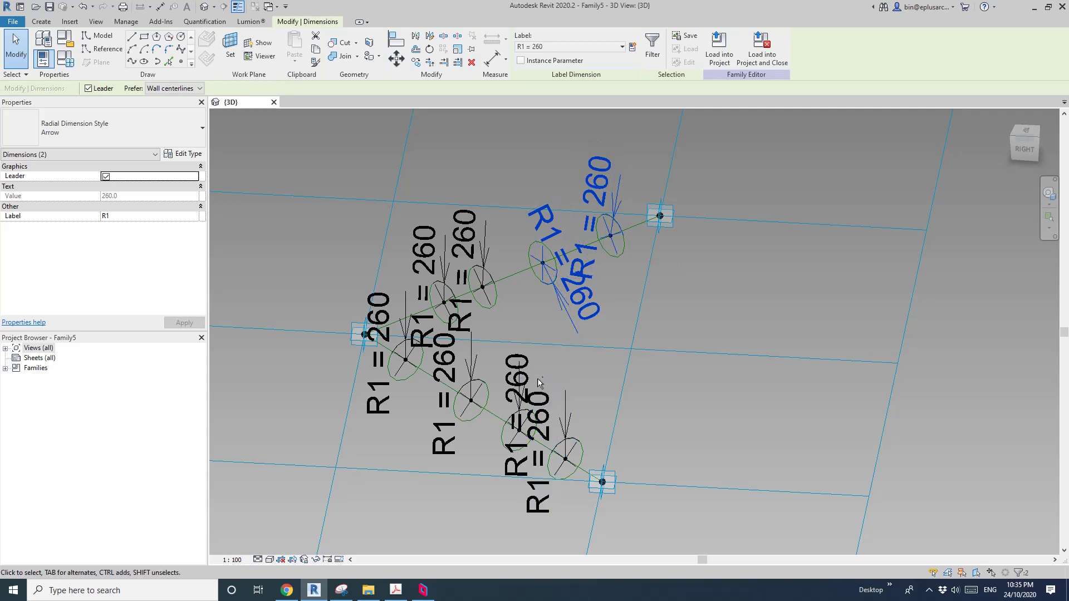
ctrl+click(549, 411)
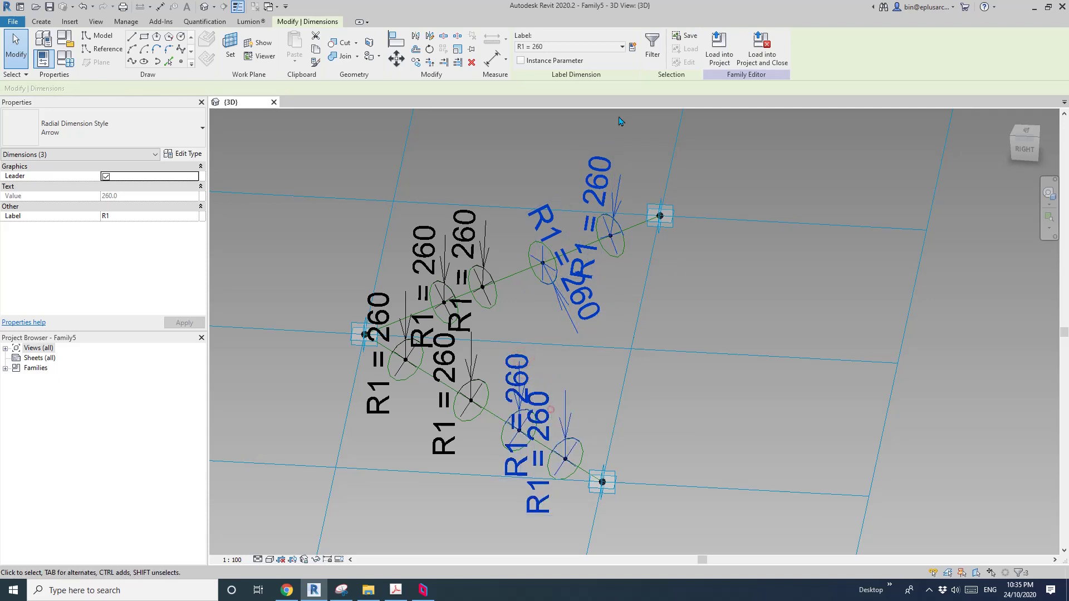
click(634, 50)
text(R2)
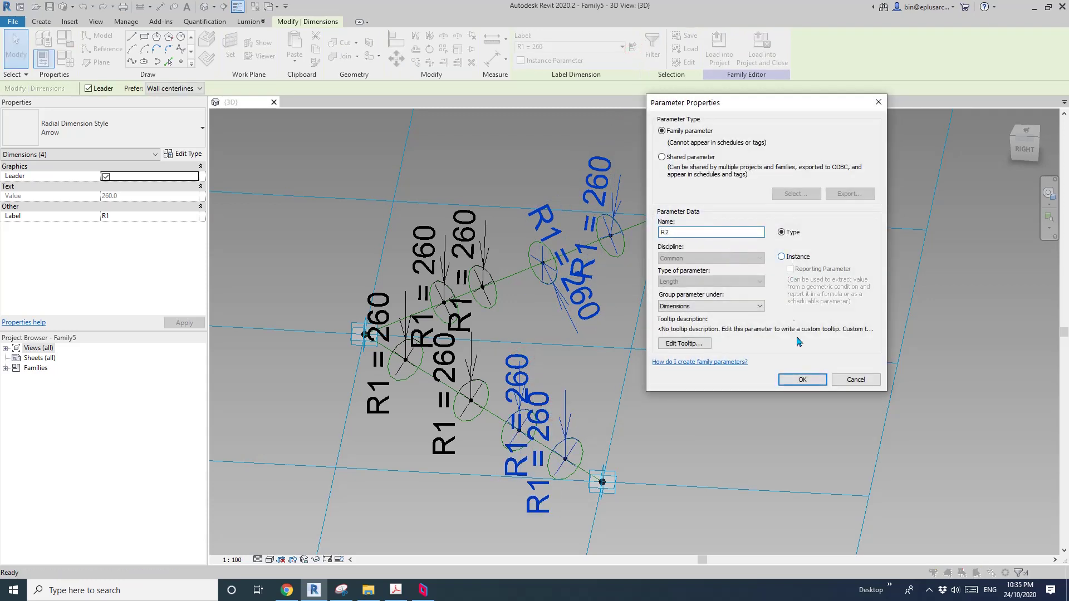
click(807, 378)
click(554, 325)
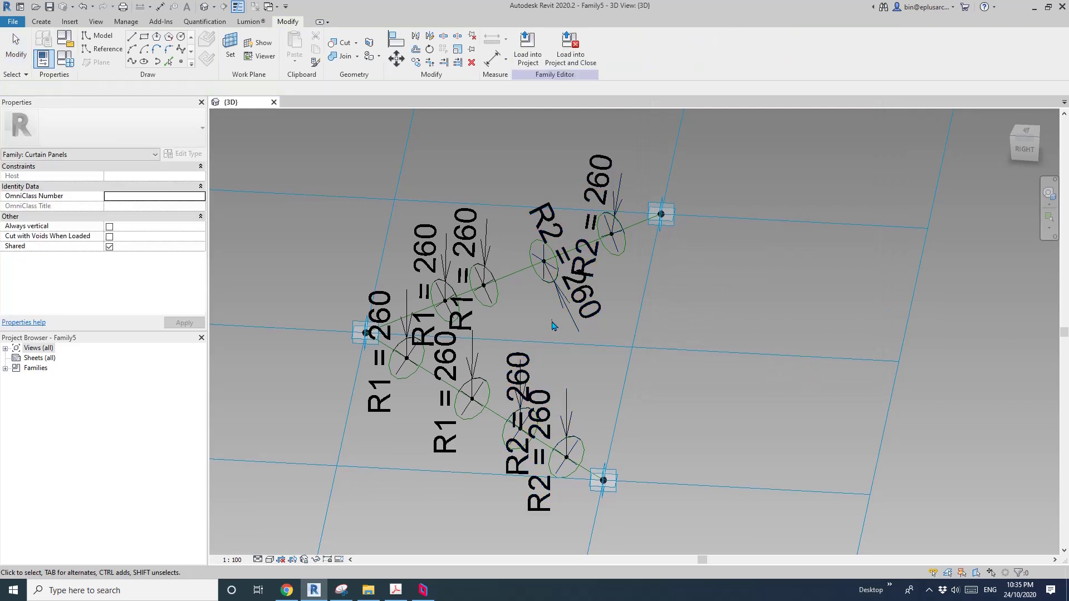
Set the Normalized Curve Parameter of the profile point nearest placement point 3 to 0
scroll(531, 307, up, 1)
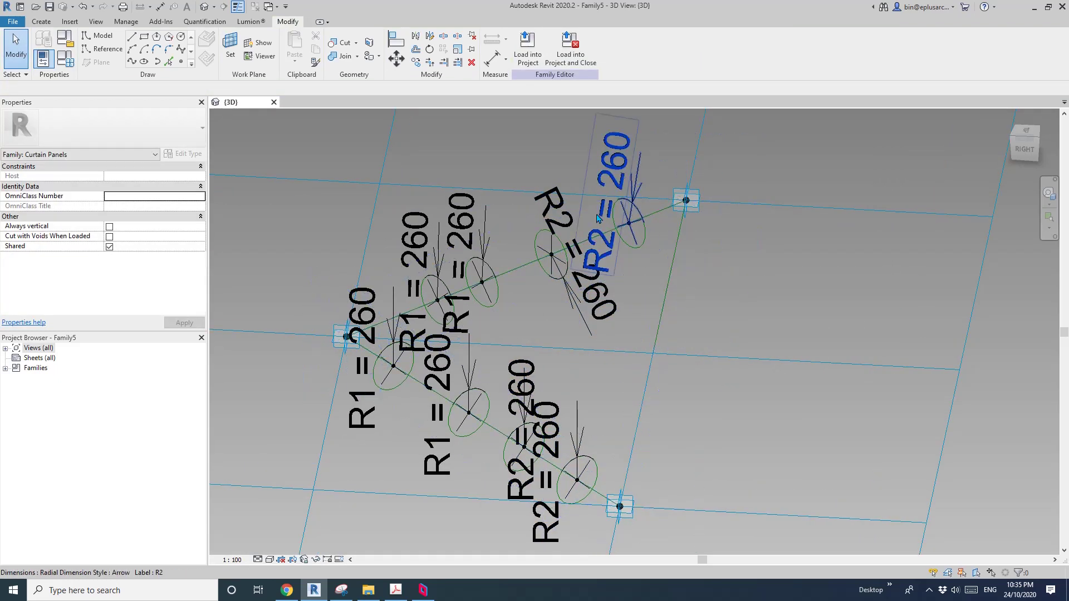
click(631, 225)
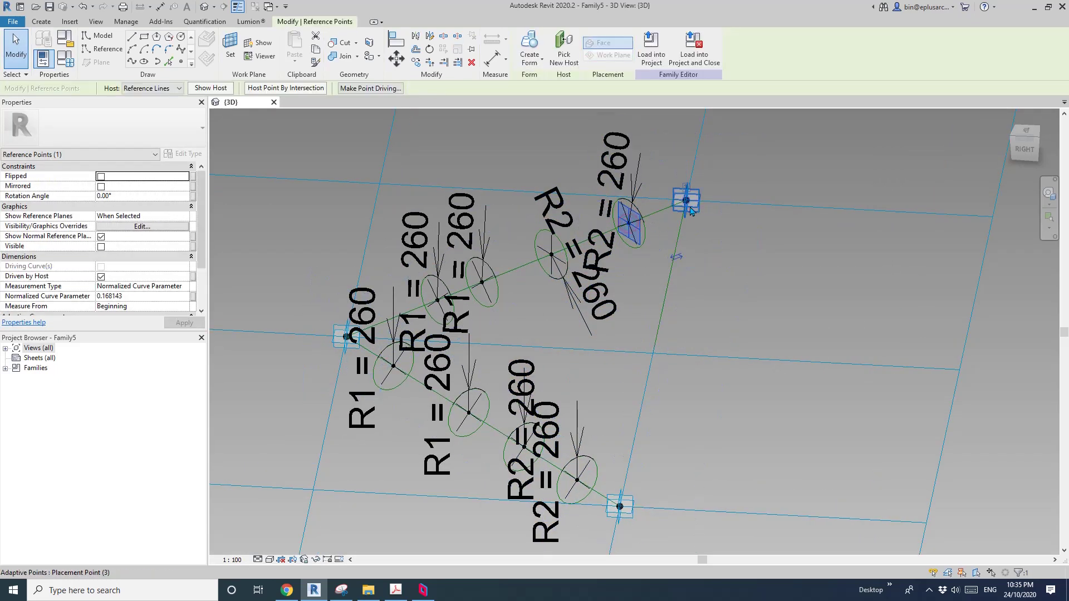
click(130, 296)
text(0)
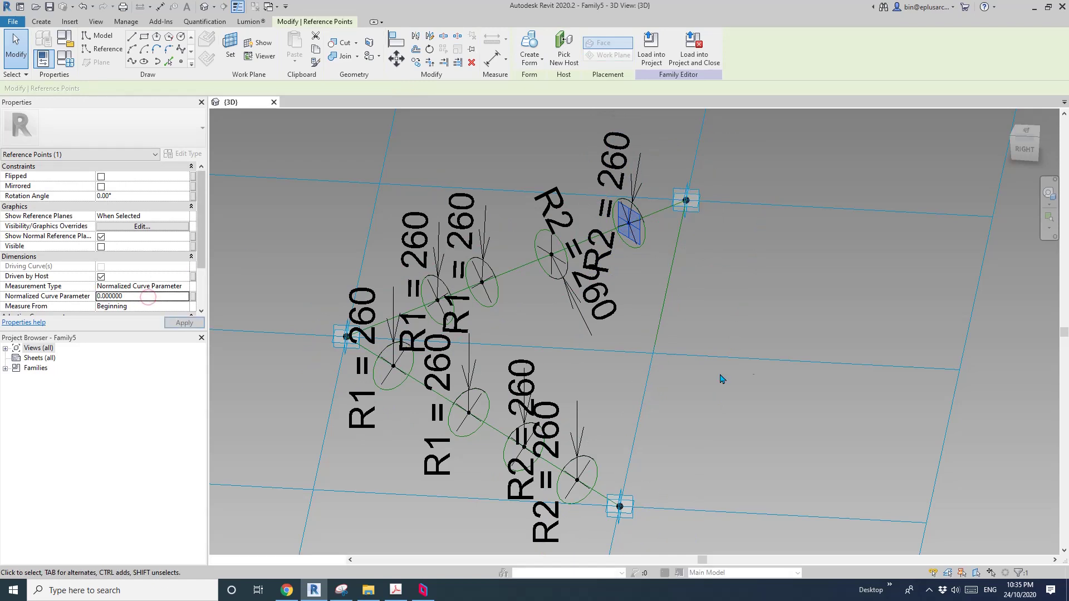
click(590, 513)
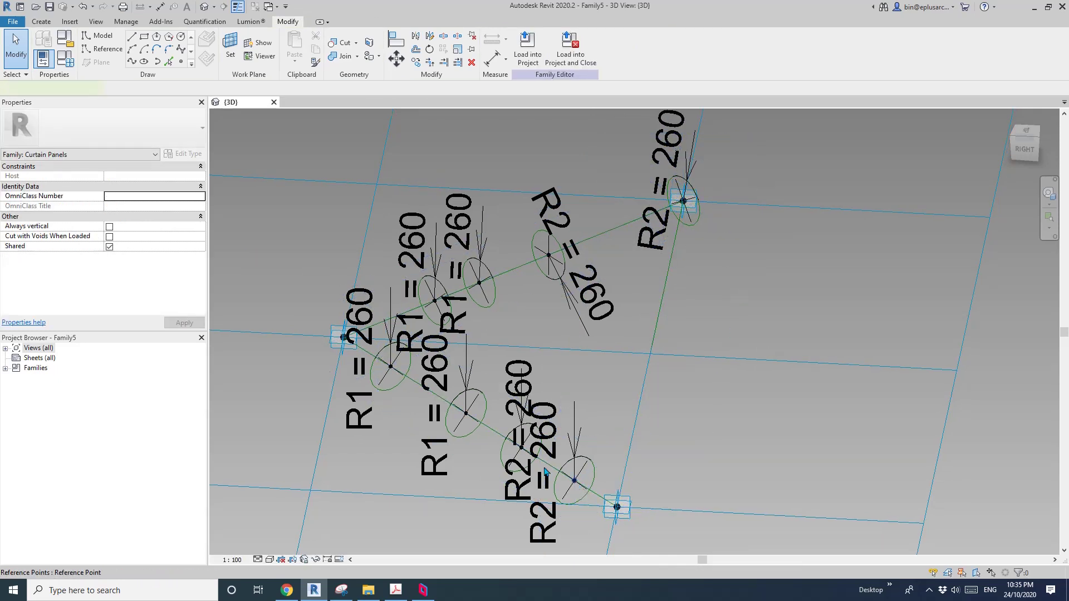
Set the Normalized Curve Parameter of the outermost profile point on the other sloping line to 1
click(574, 480)
click(139, 297)
text(1)
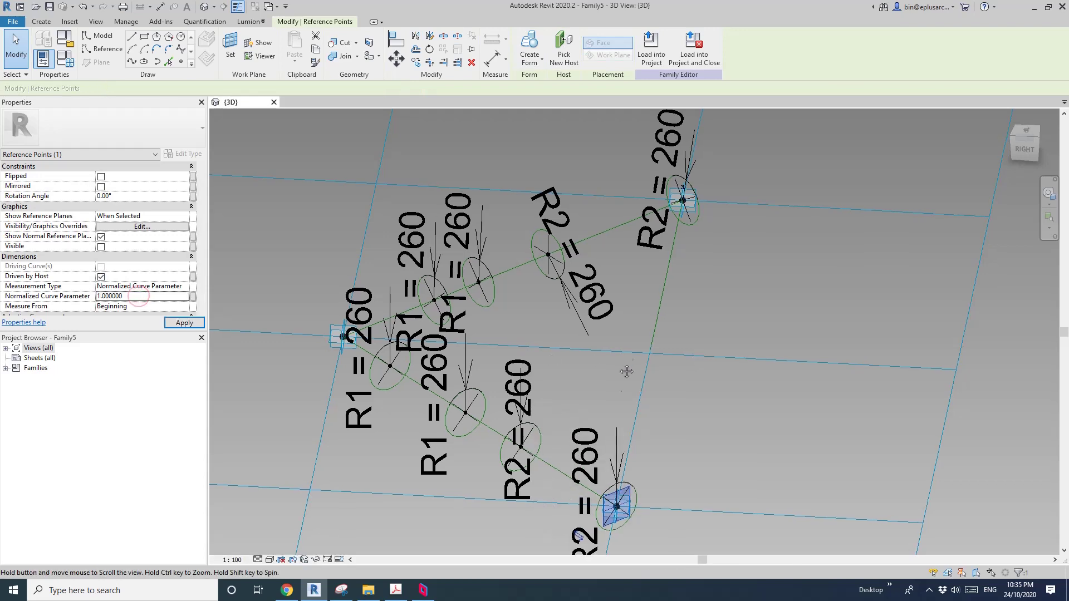
Set the Normalized Curve Parameter of the R1 point nearest the shared vertex, on the line to placement point 3, to 1
key(Escape)
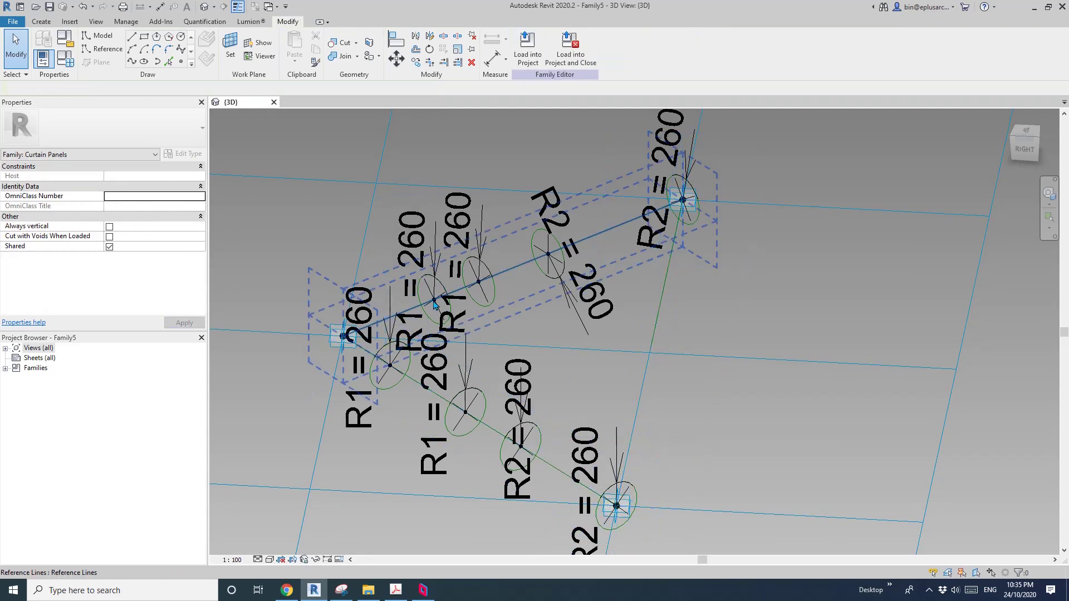
click(434, 303)
click(120, 297)
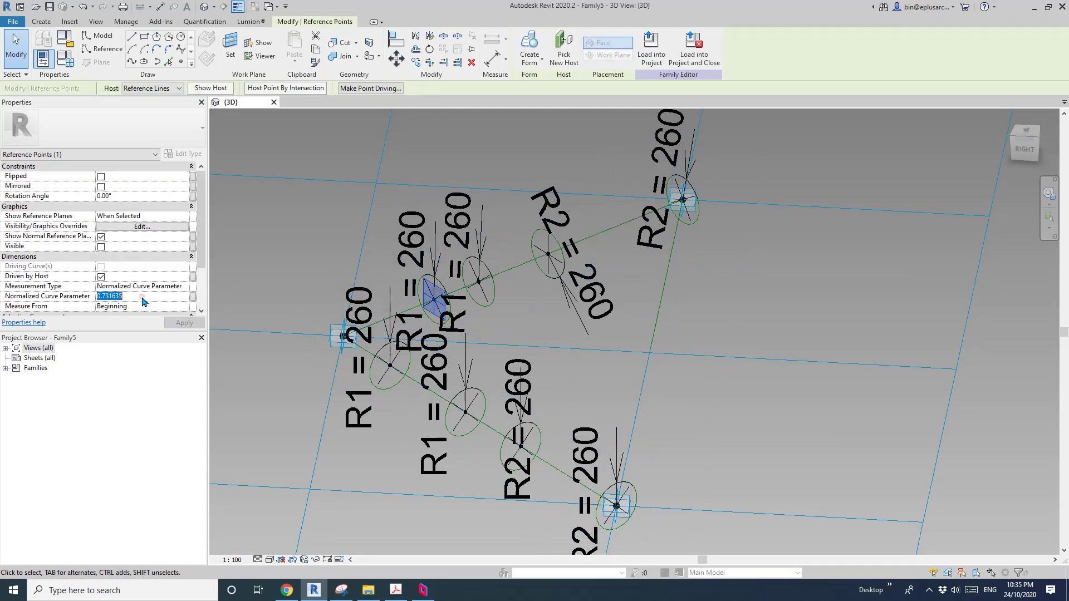
text(1)
key(Escape)
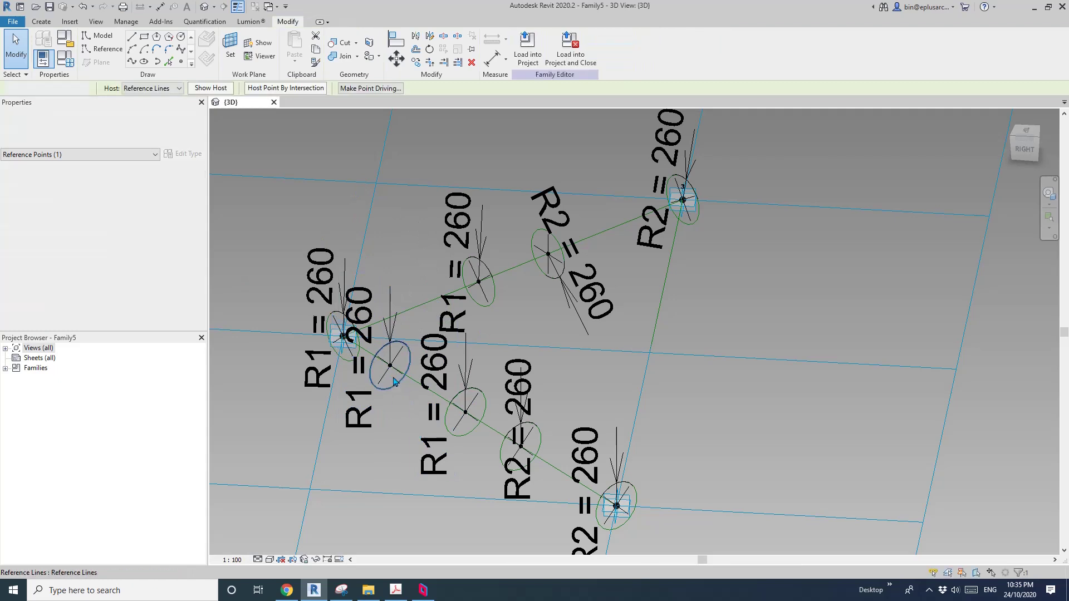
Set the Normalized Curve Parameter of the R1 point nearest the shared vertex on the other sloping line to 0
click(388, 364)
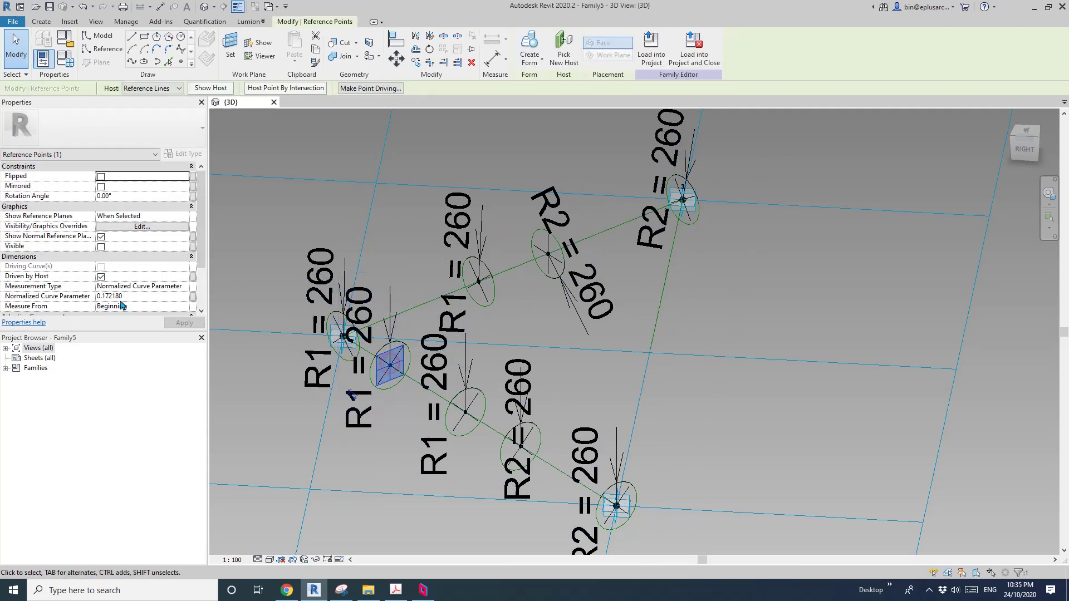
click(128, 296)
text(0)
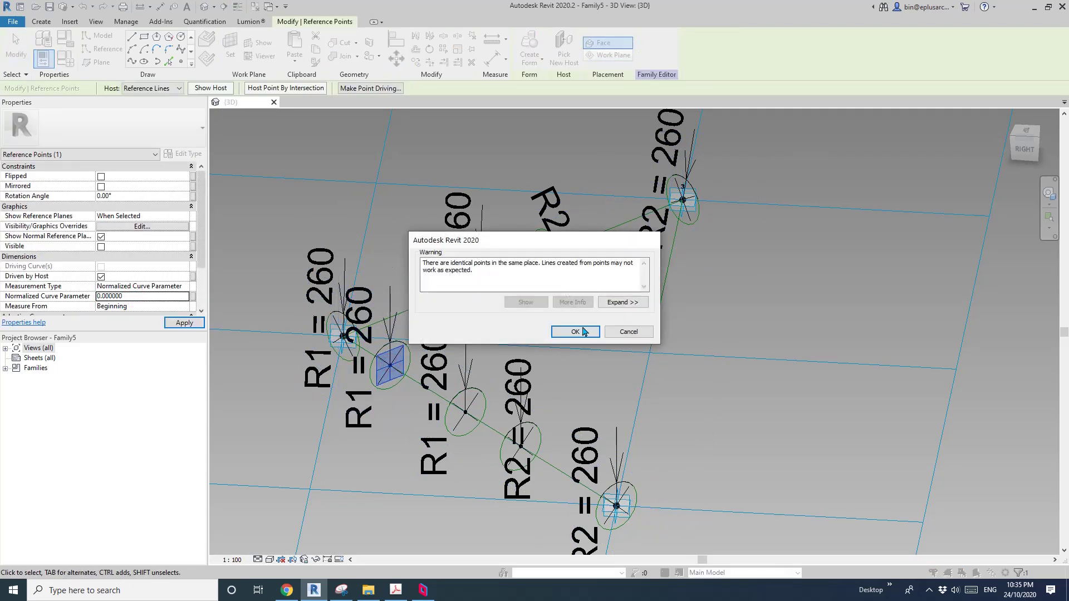
click(576, 333)
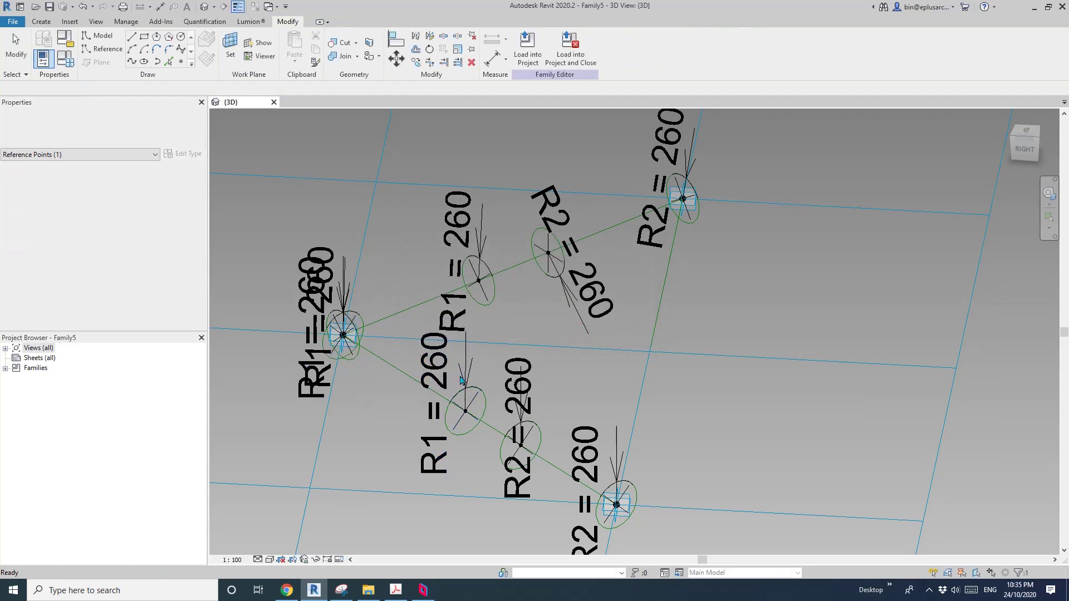
key(Escape)
Change the inner R2 point on the line to placement point 3 to Segment Length measurement with a value of 300
scroll(469, 258, up, 3)
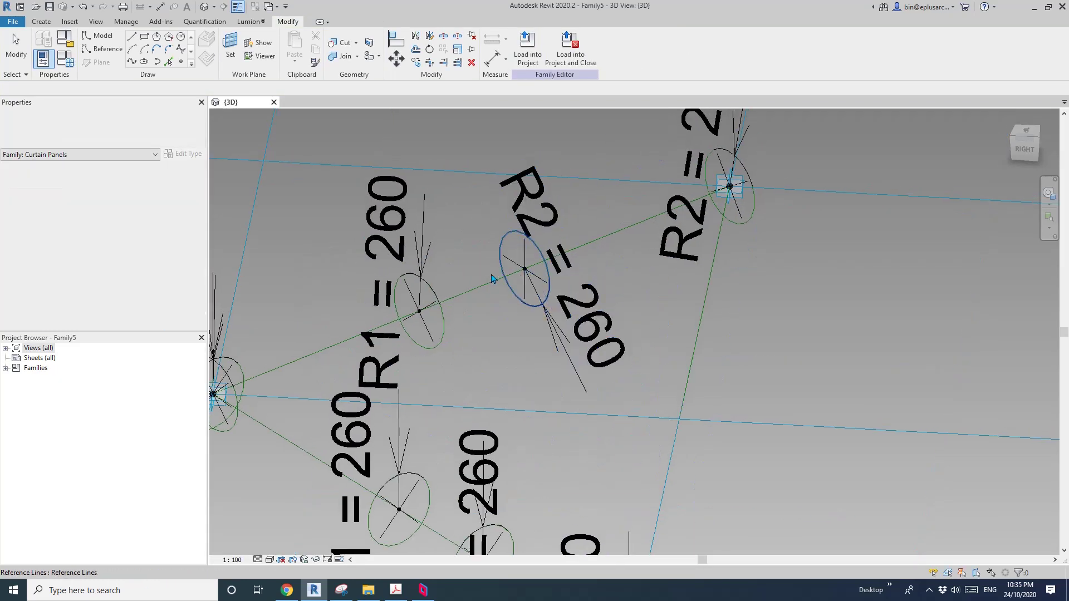
click(549, 284)
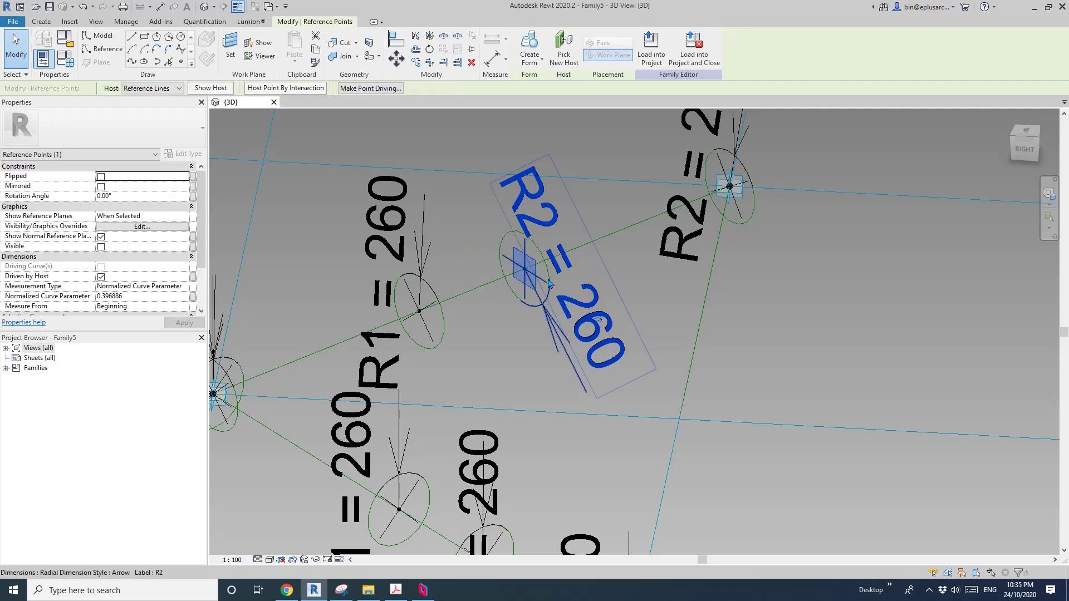
click(185, 287)
click(116, 313)
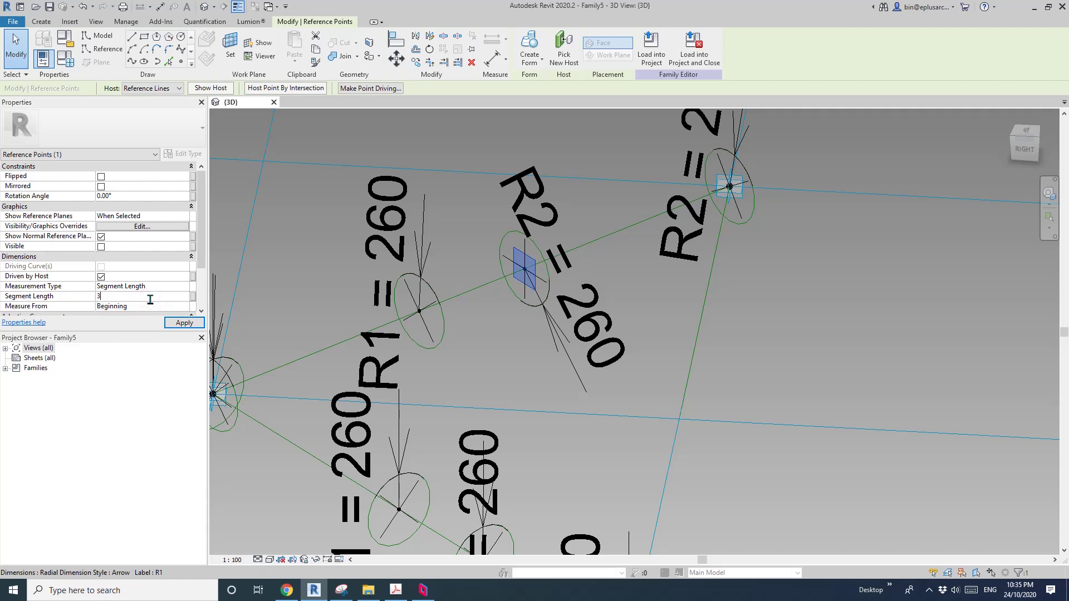
Associate that R2 point's Segment Length with a new type parameter named L1
click(192, 297)
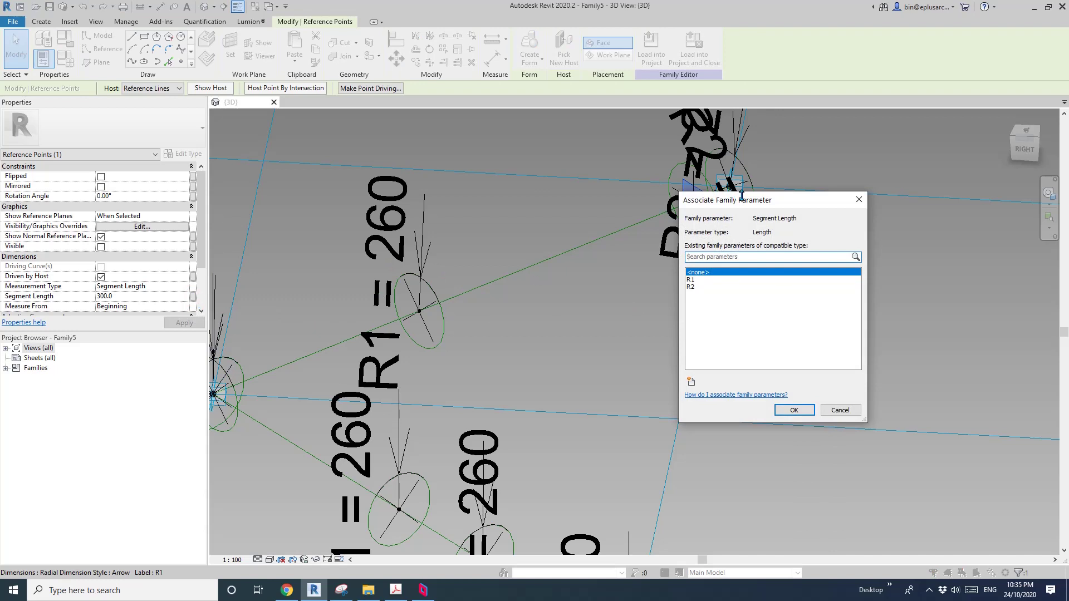
click(692, 382)
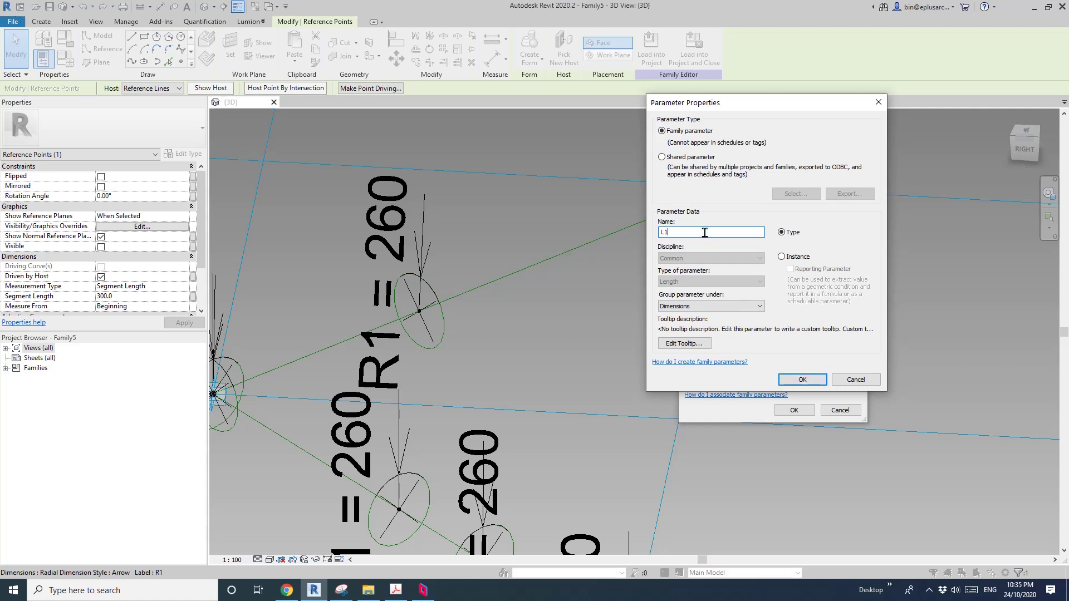
click(802, 379)
click(794, 409)
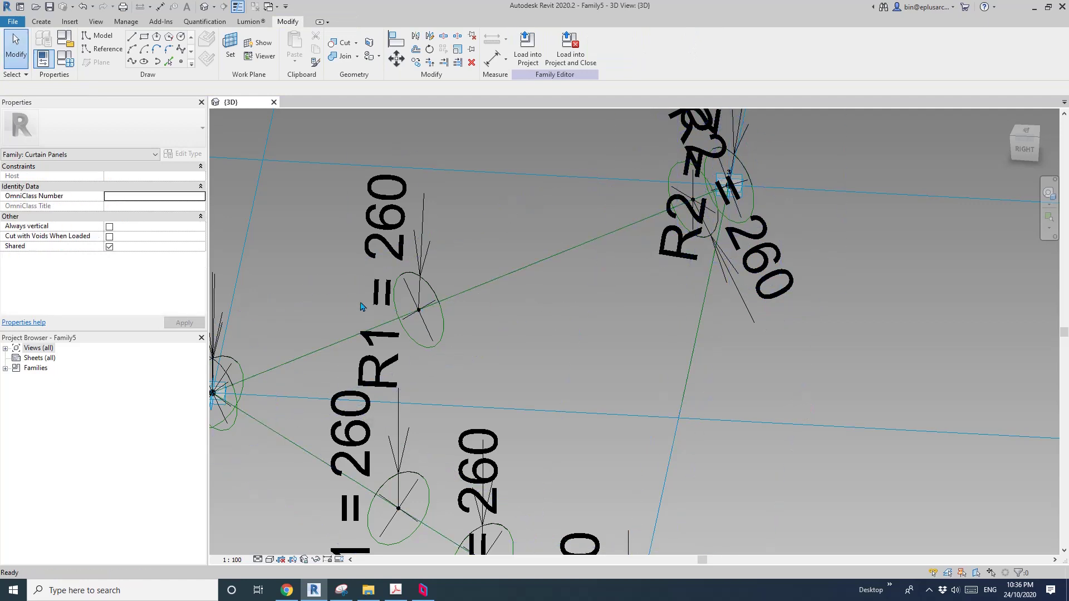
Try to drive the inner R1 point on the same line by Segment Length linked to L1, and undo the link
click(361, 301)
click(321, 293)
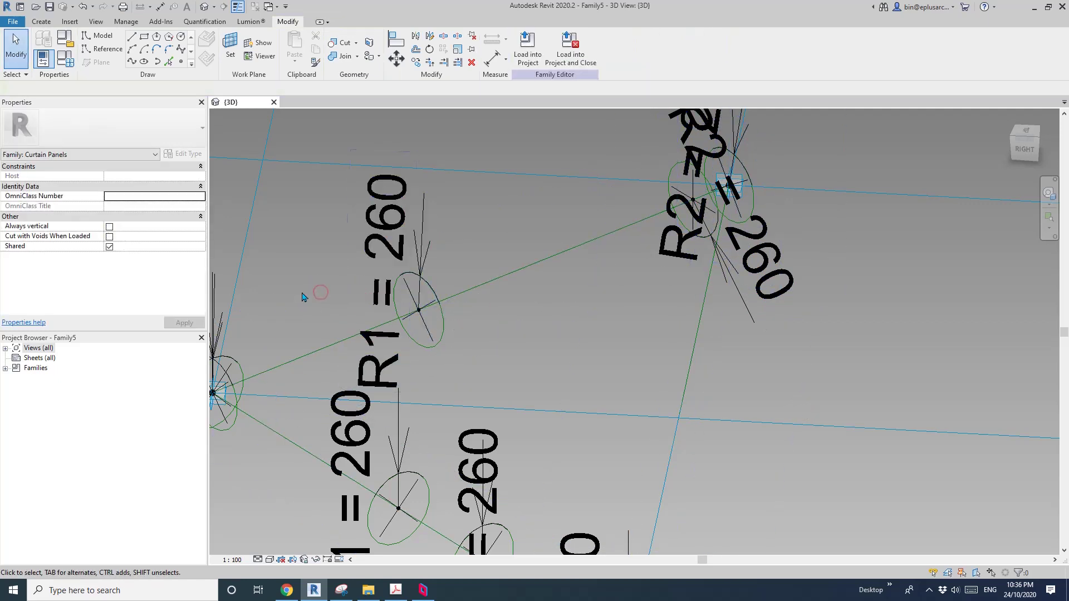
drag(471, 327, 471, 327)
click(185, 286)
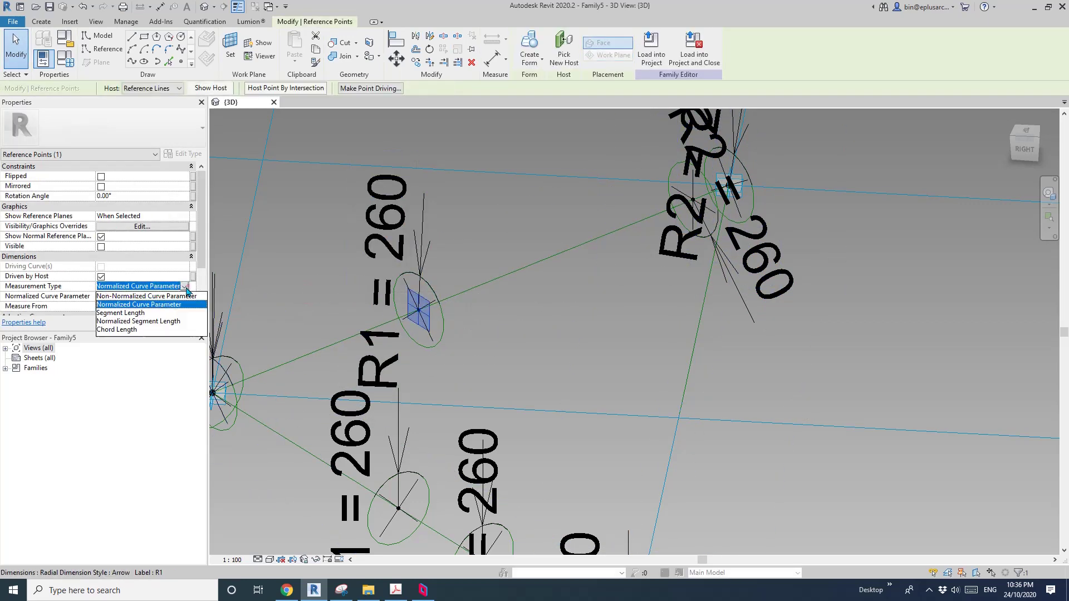
click(113, 312)
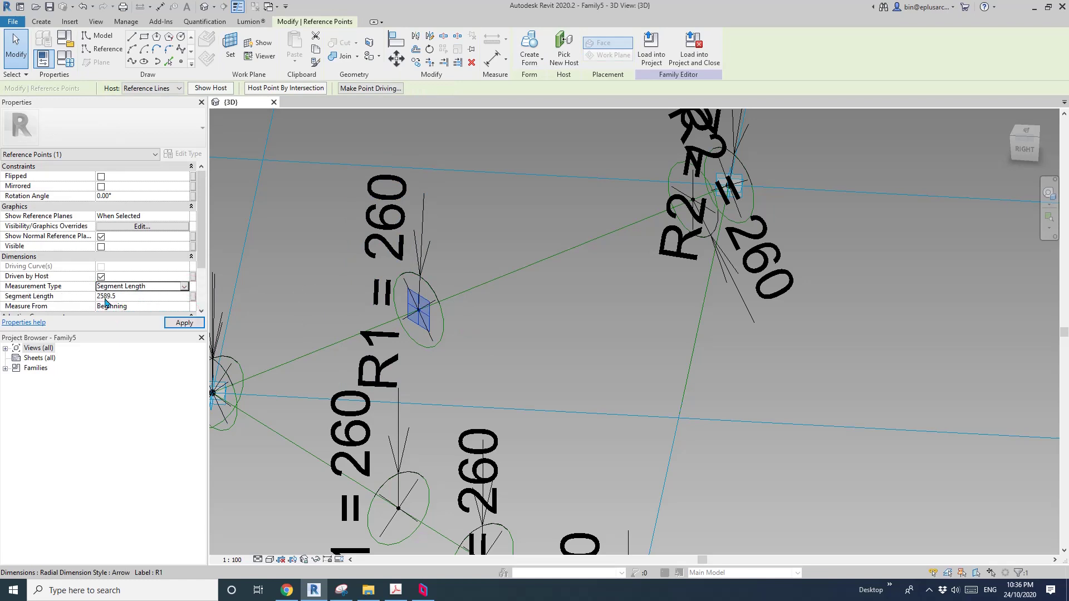
click(193, 296)
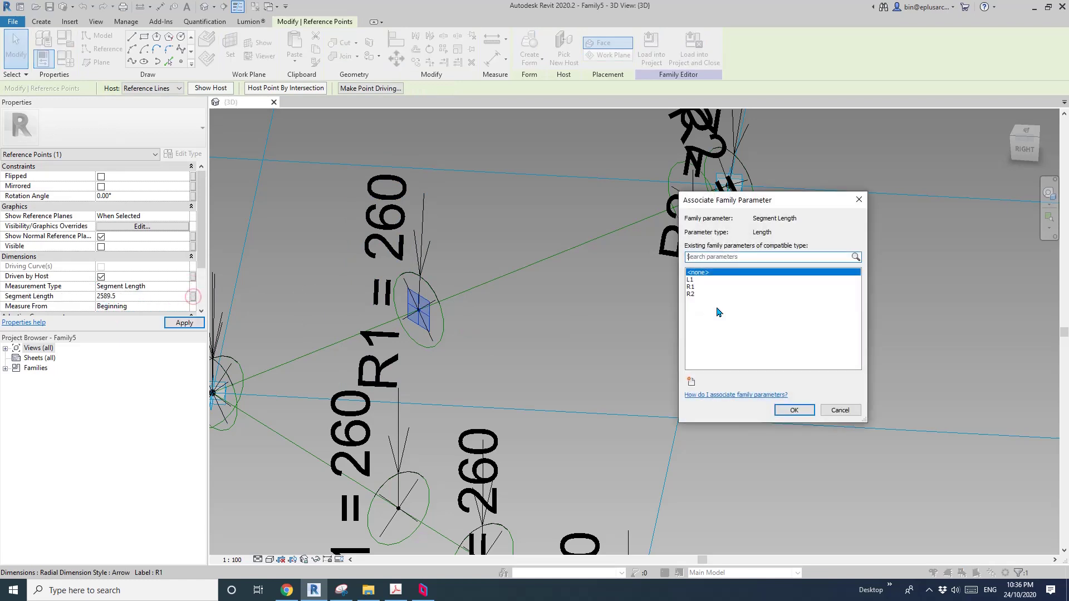
click(690, 288)
click(795, 410)
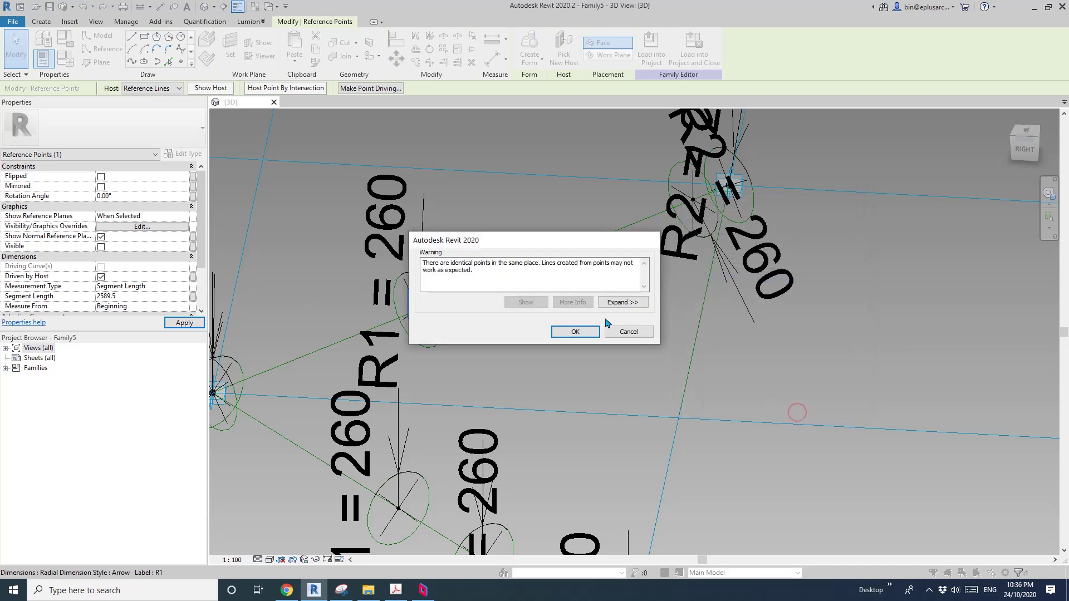
click(588, 334)
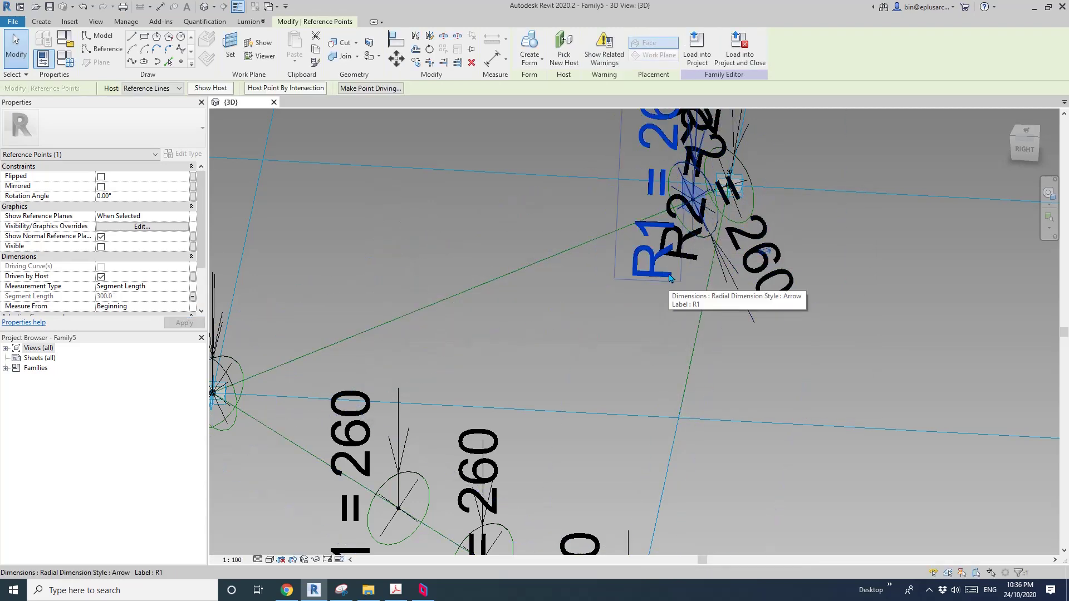
key(ctrl+z)
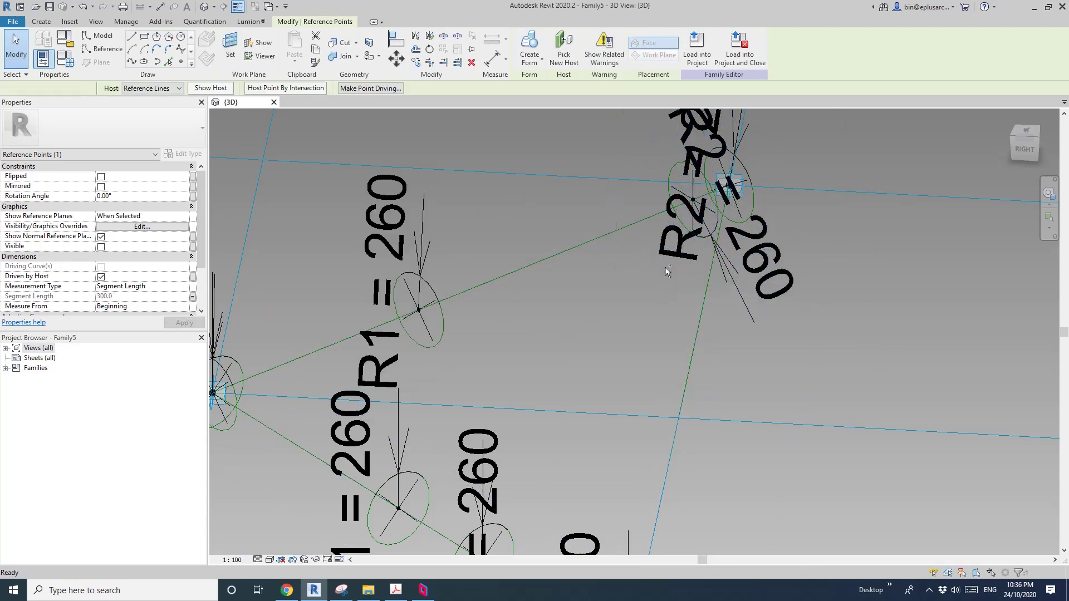
middle_drag(544, 325, 671, 285)
scroll(672, 289, down, 1)
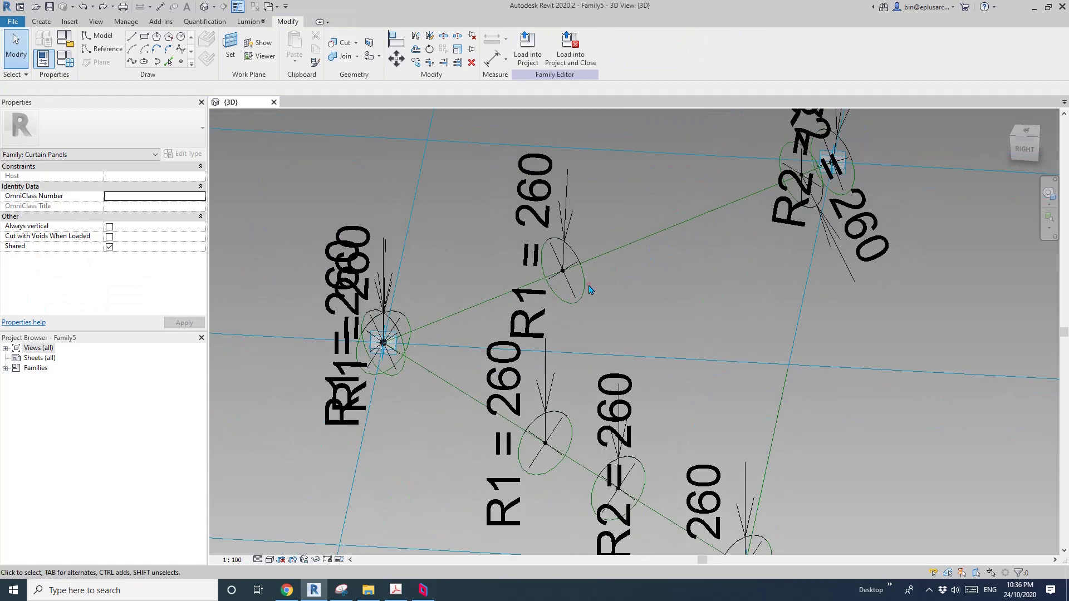
click(586, 287)
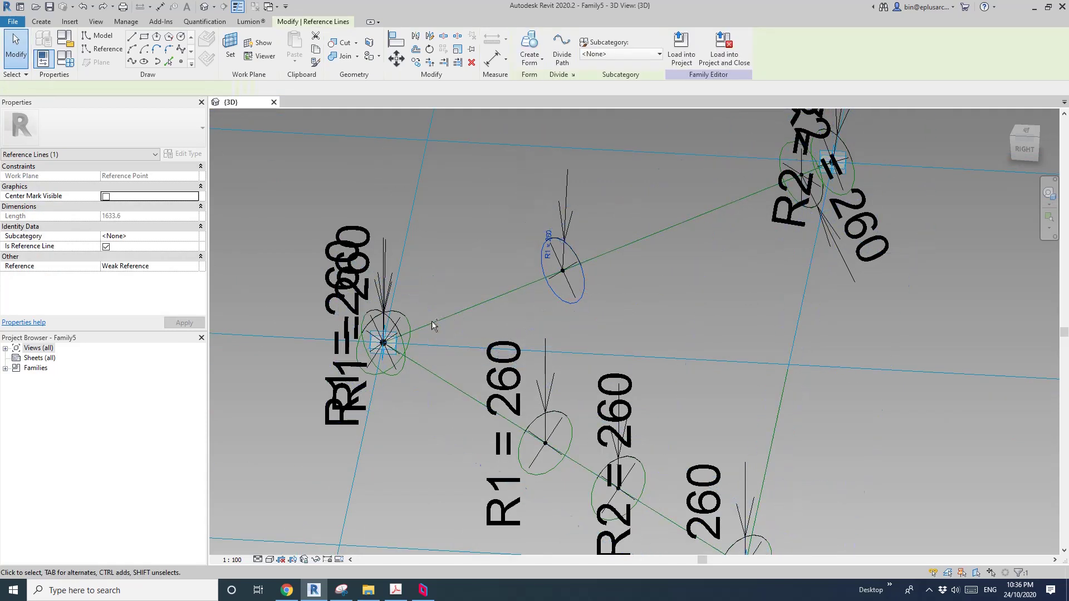
ctrl+click(403, 378)
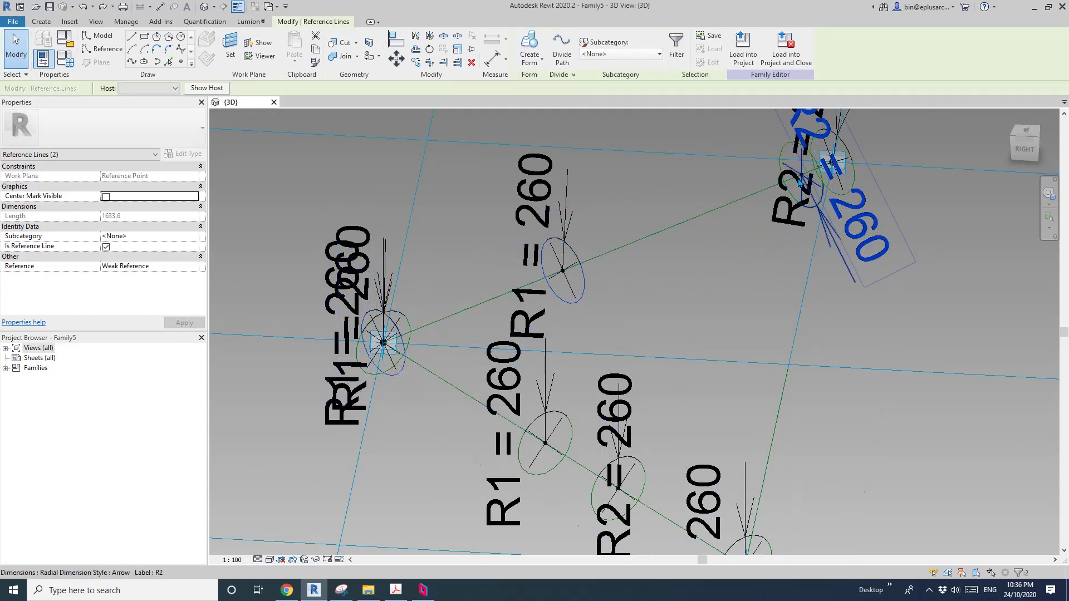
middle_drag(672, 225, 623, 246)
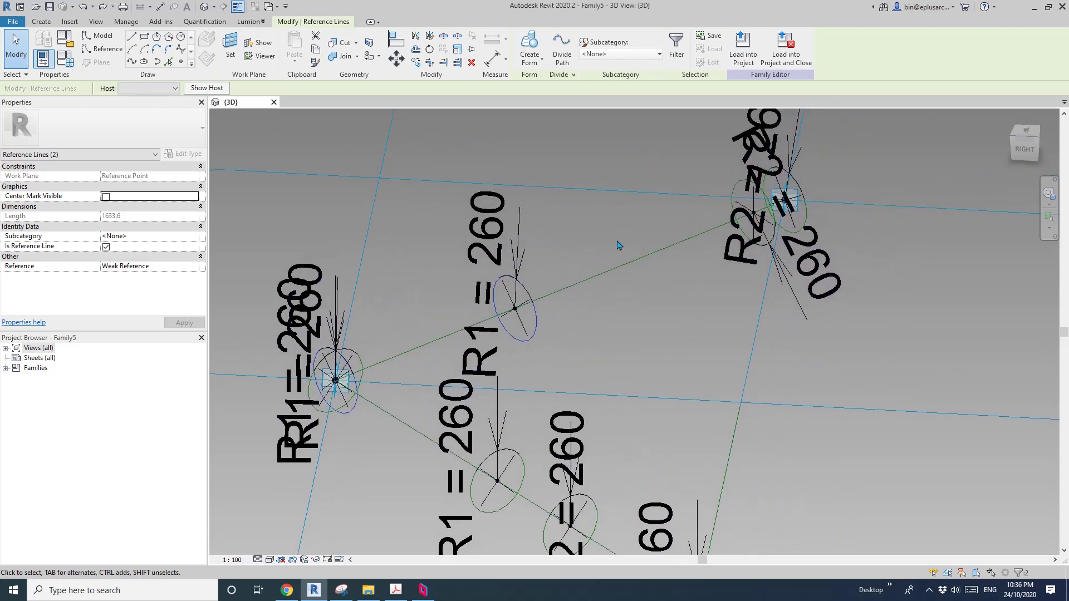
key(Escape)
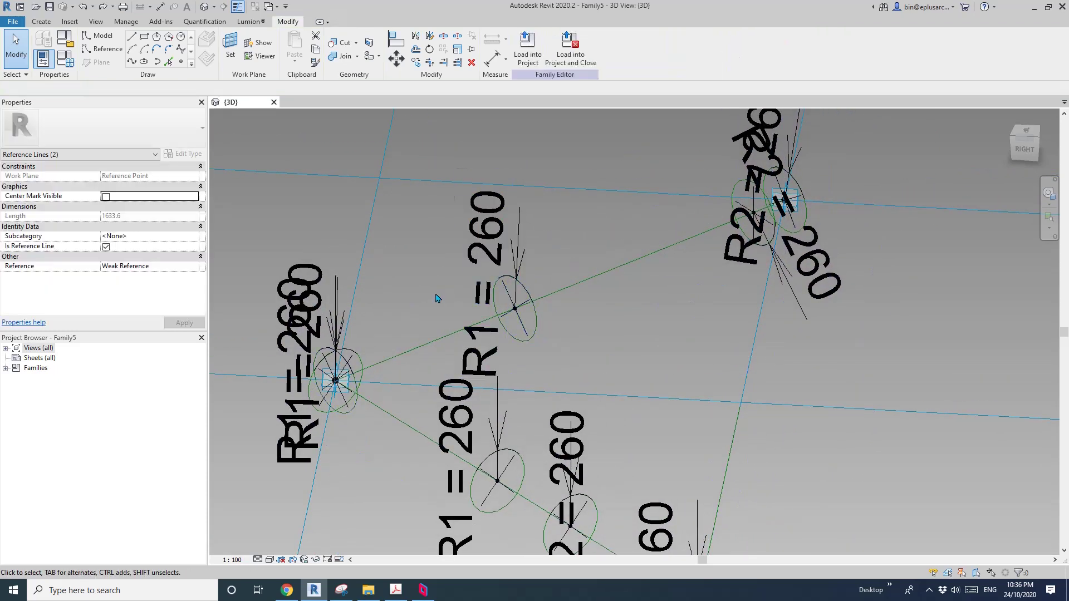
Change the inner R1 point on the line to placement point 3 to Segment Length measurement and associate it with L1
drag(430, 291, 568, 309)
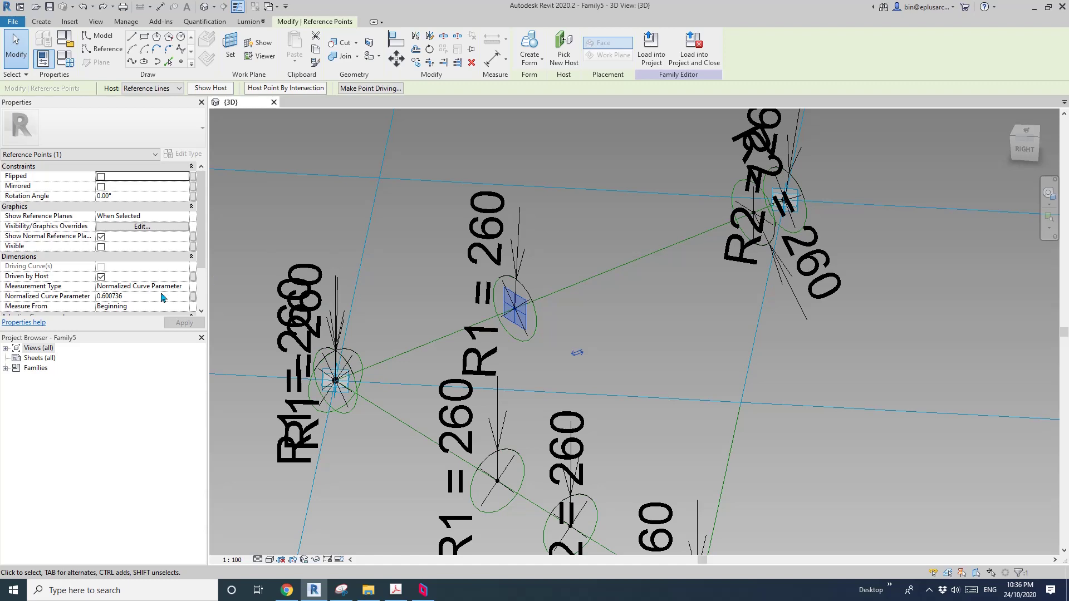
click(193, 296)
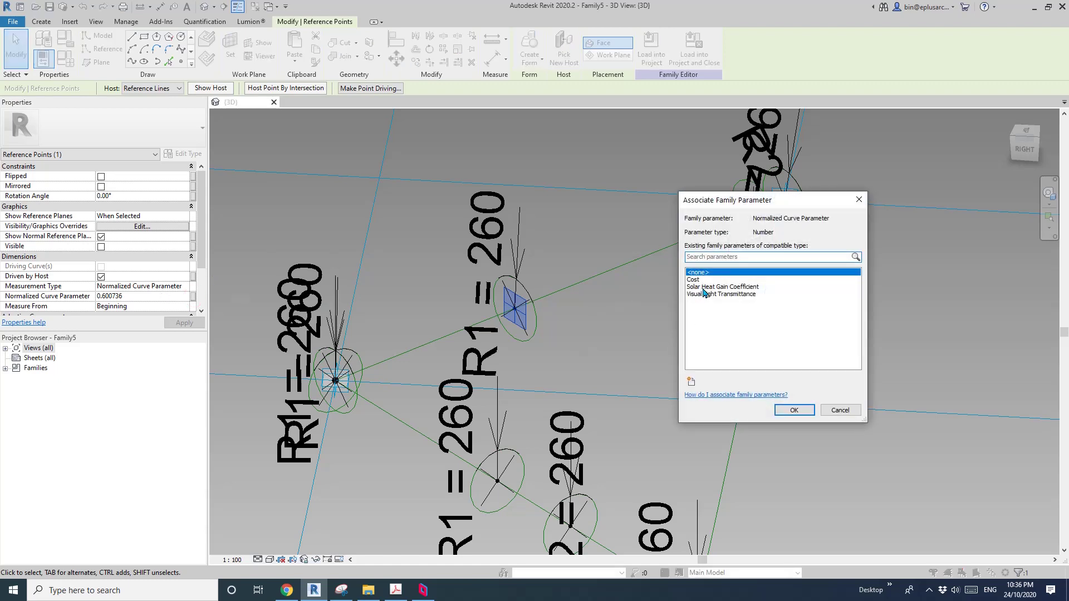
key(Escape)
click(167, 287)
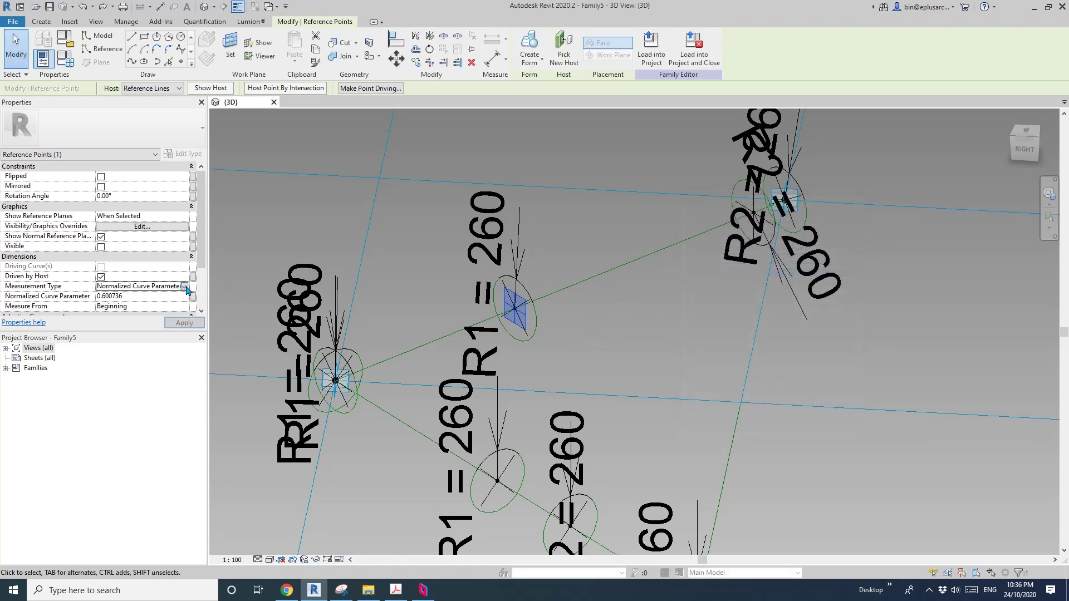
click(184, 287)
click(111, 318)
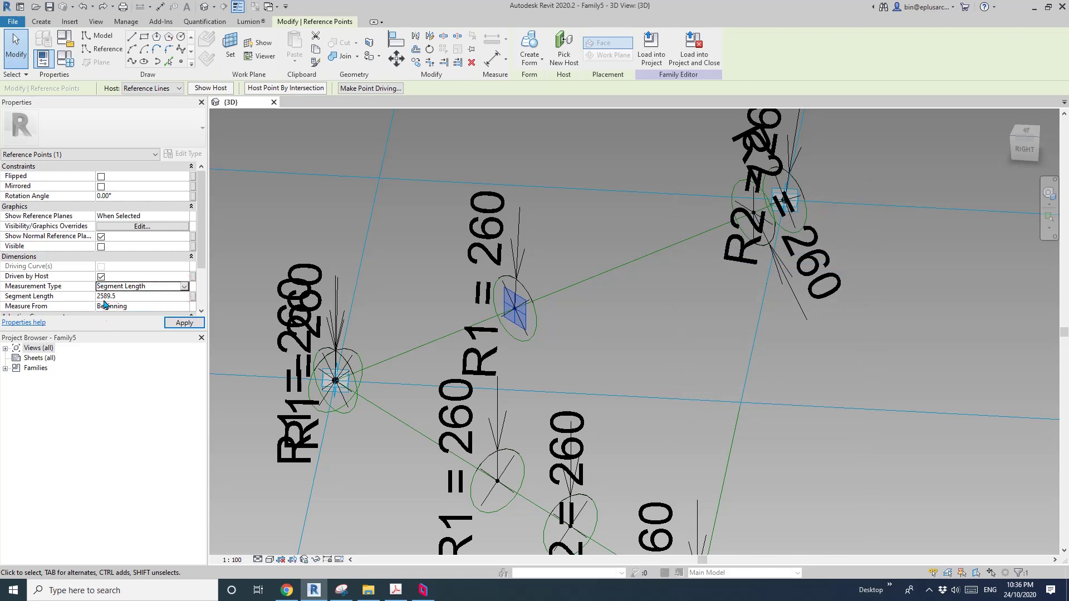
click(193, 296)
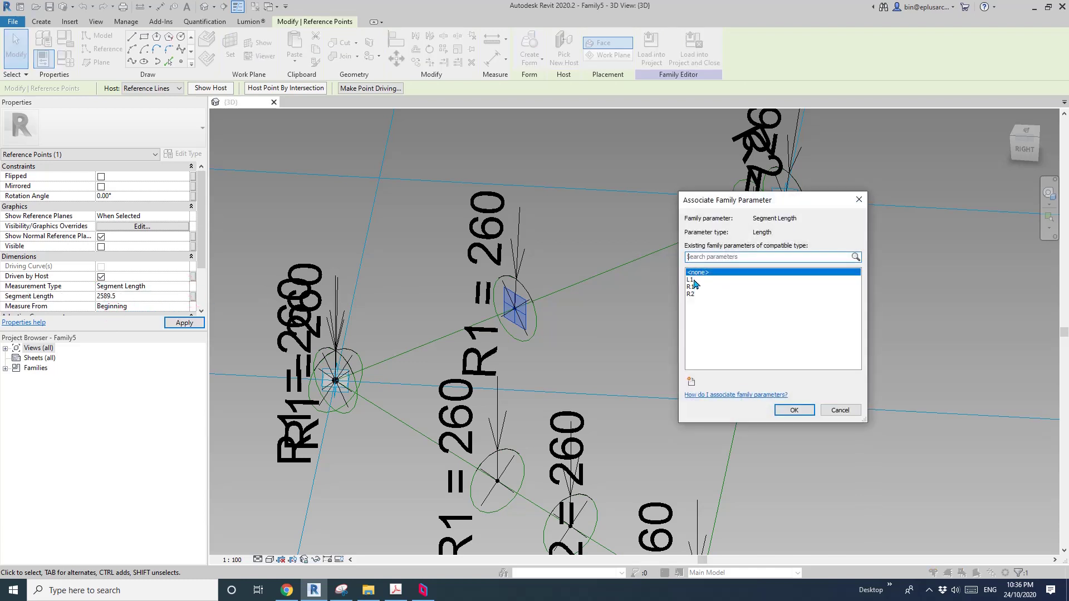
click(694, 280)
click(793, 410)
click(583, 330)
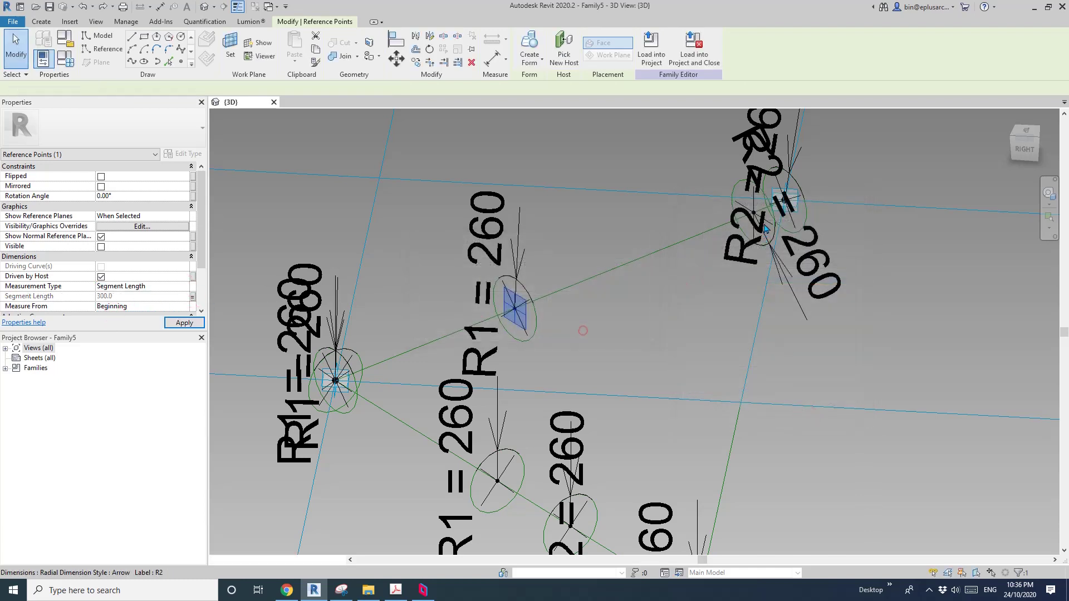
Change the inner R2 point on the line to placement point 2 to Segment Length measurement and associate it with L1
middle_drag(766, 232, 743, 239)
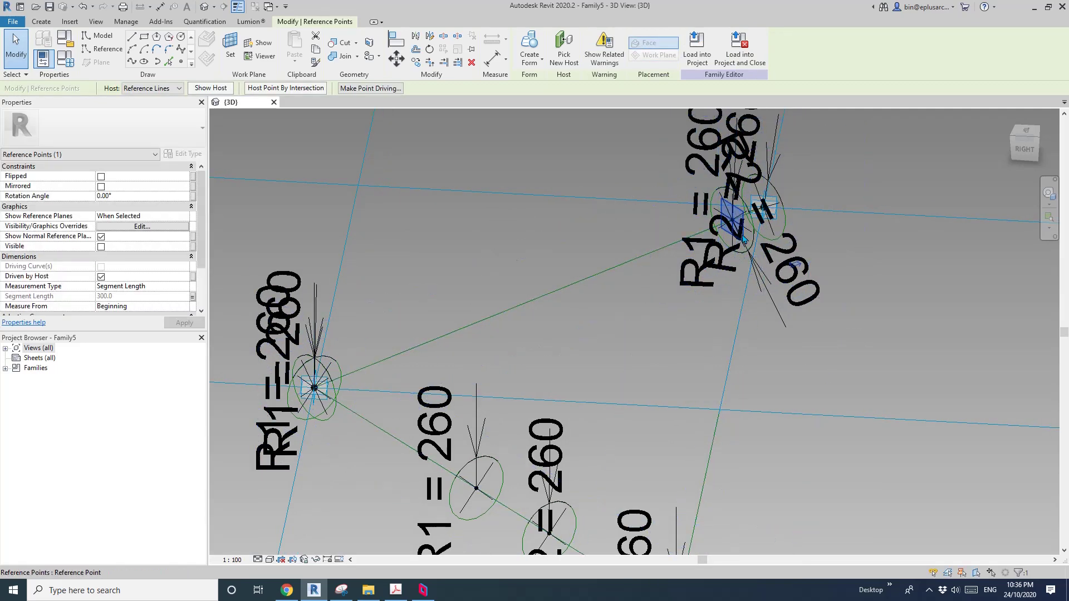
scroll(744, 239, down, 2)
middle_drag(692, 320, 649, 236)
click(628, 309)
scroll(554, 321, up, 1)
middle_drag(562, 328, 565, 326)
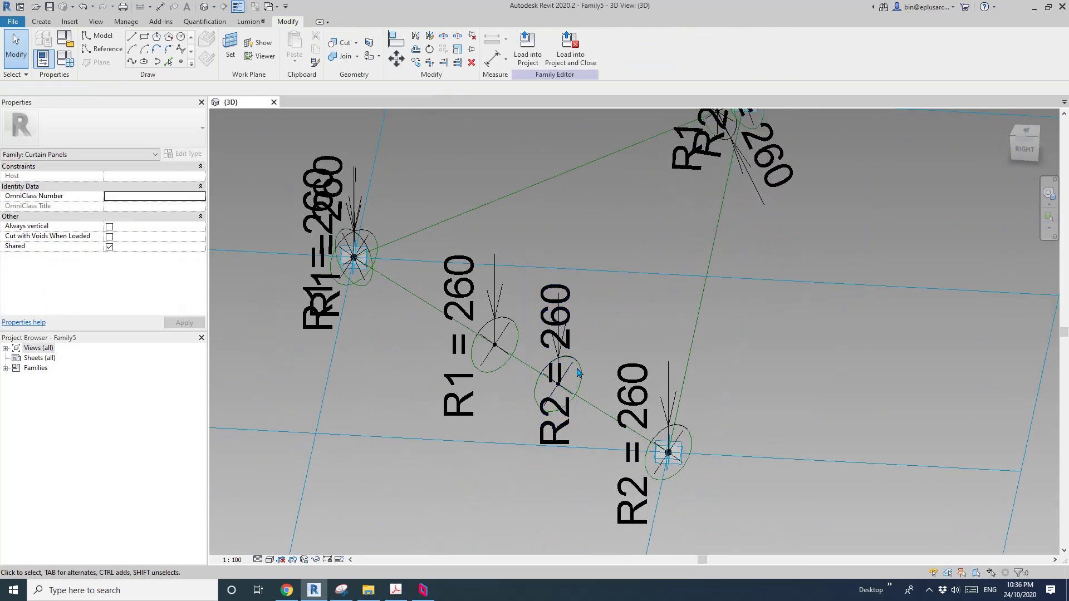
middle_drag(579, 372, 558, 339)
scroll(559, 339, up, 1)
click(565, 363)
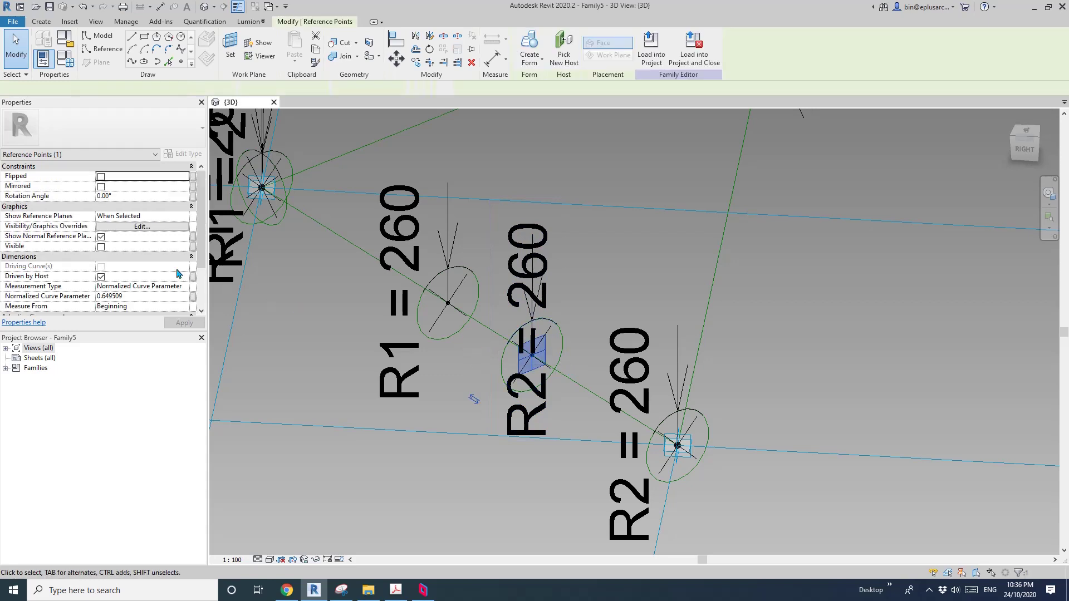
click(184, 286)
click(114, 314)
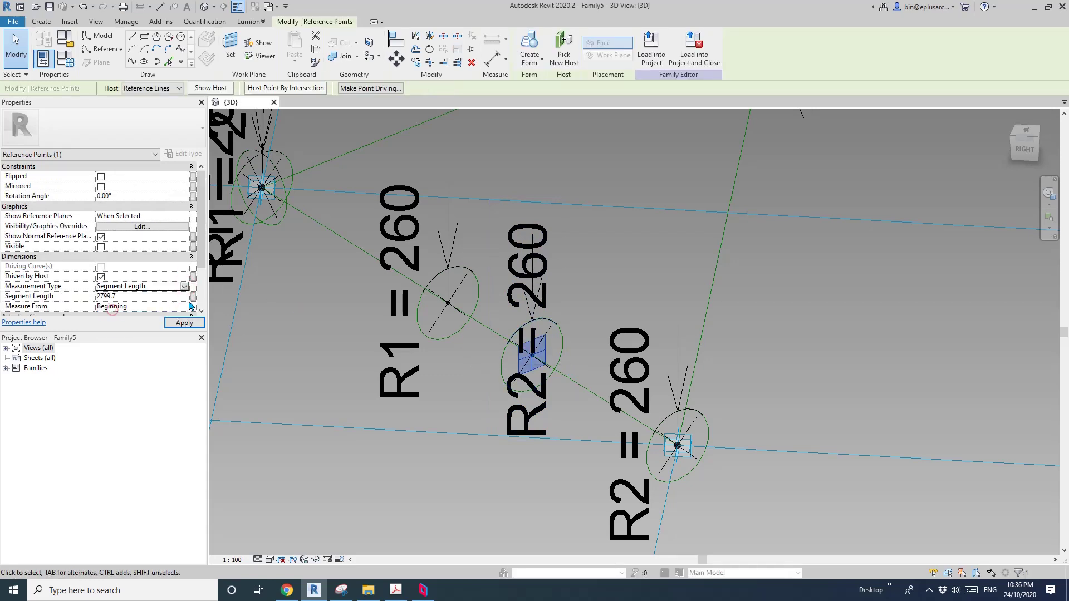
click(192, 298)
click(693, 280)
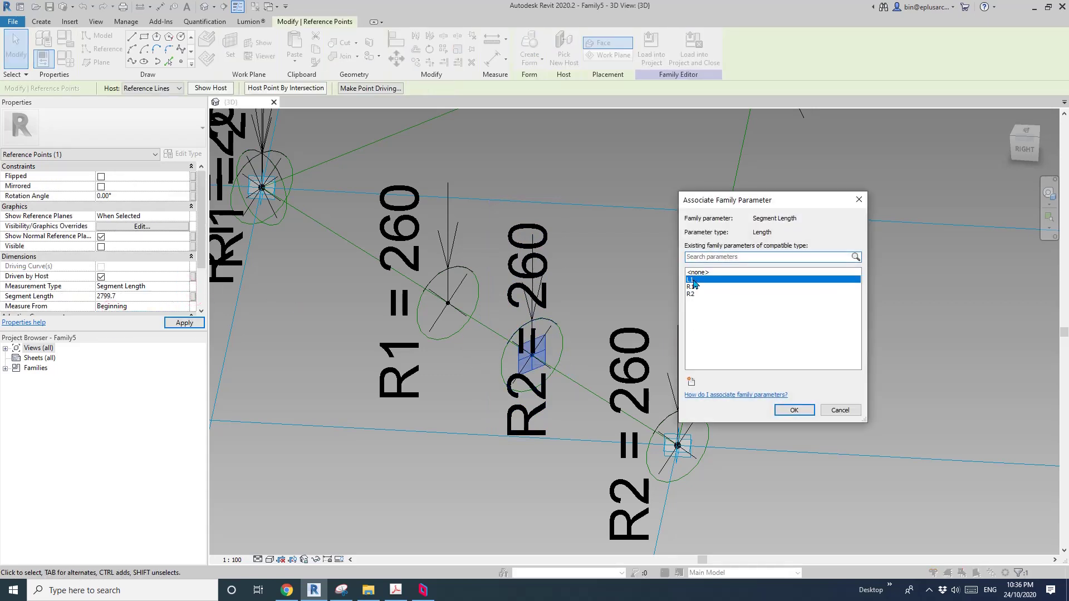
click(794, 411)
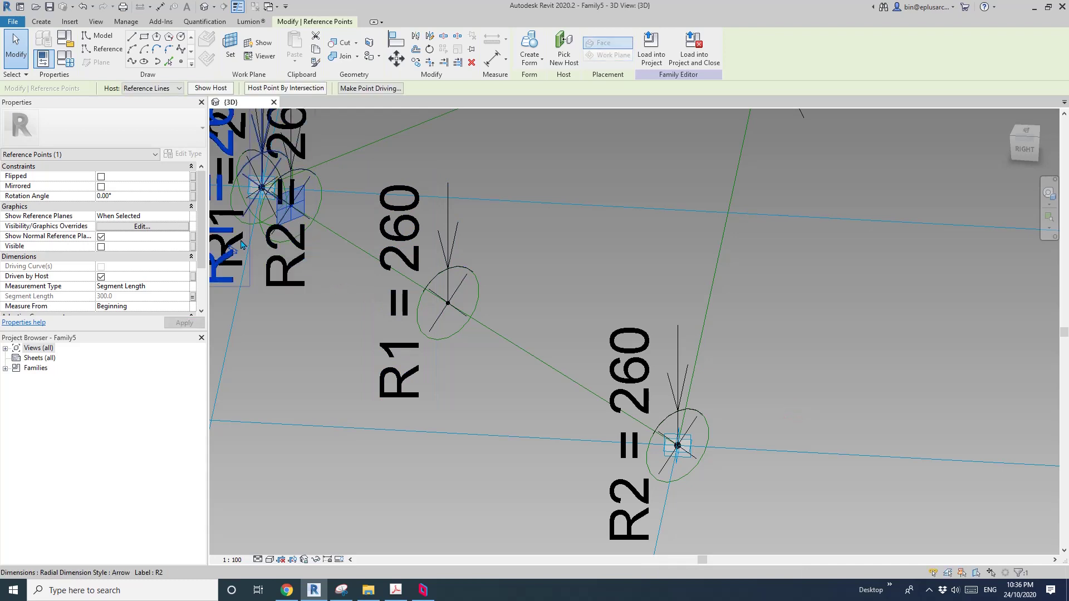
Measure that R2 point from the End of its line and confirm its Segment Length association with L1
click(184, 306)
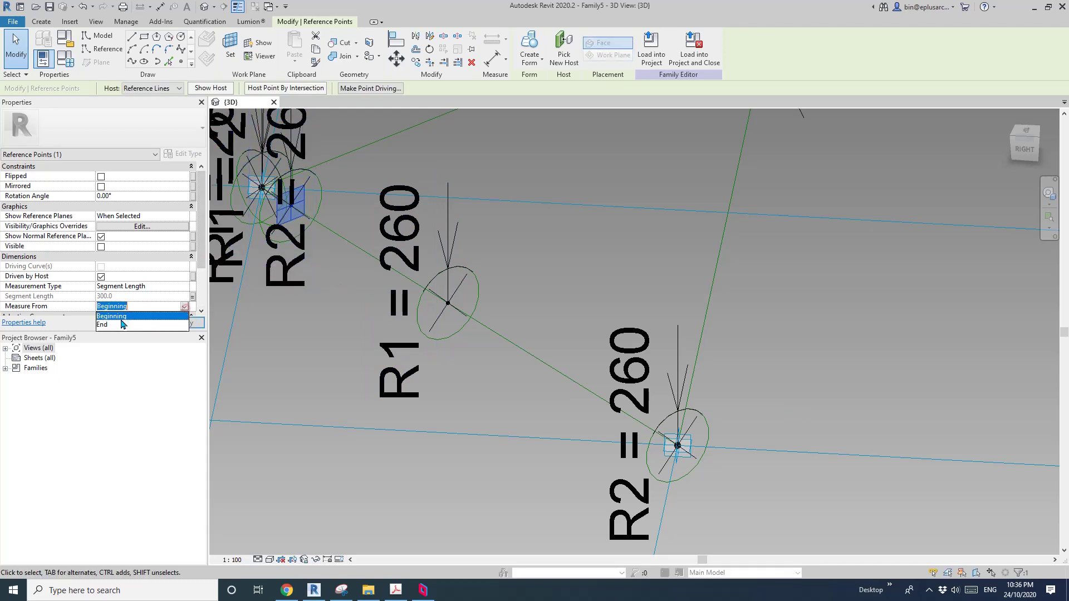
click(108, 322)
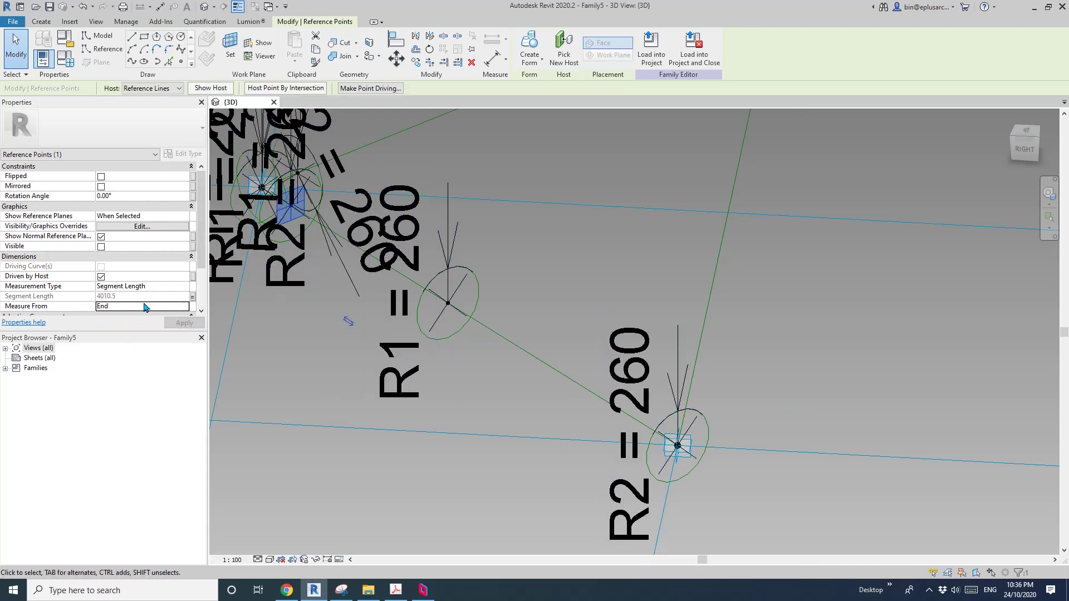
click(192, 296)
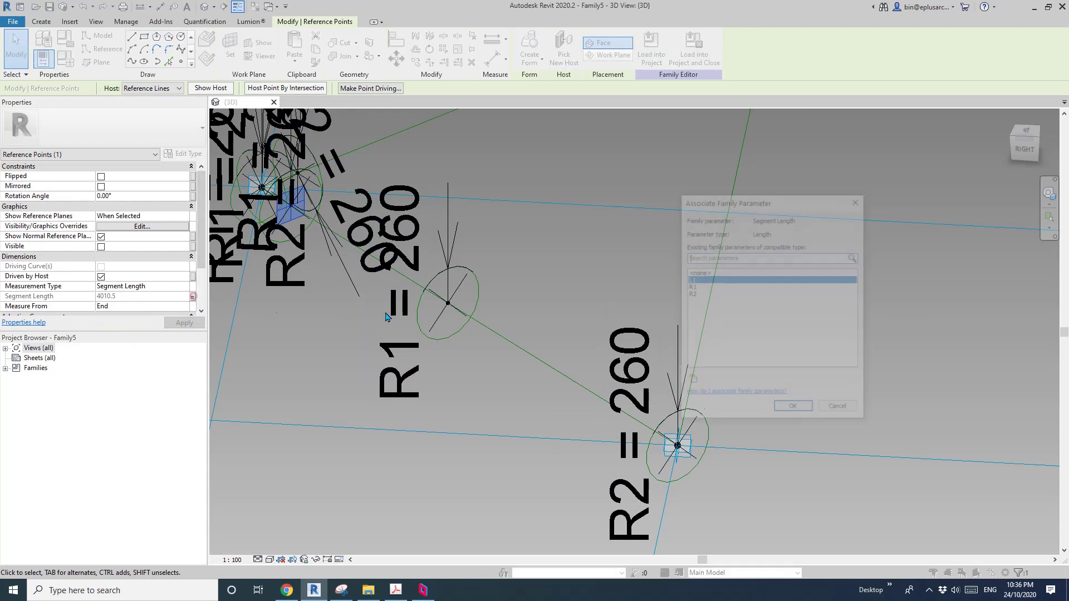
click(791, 410)
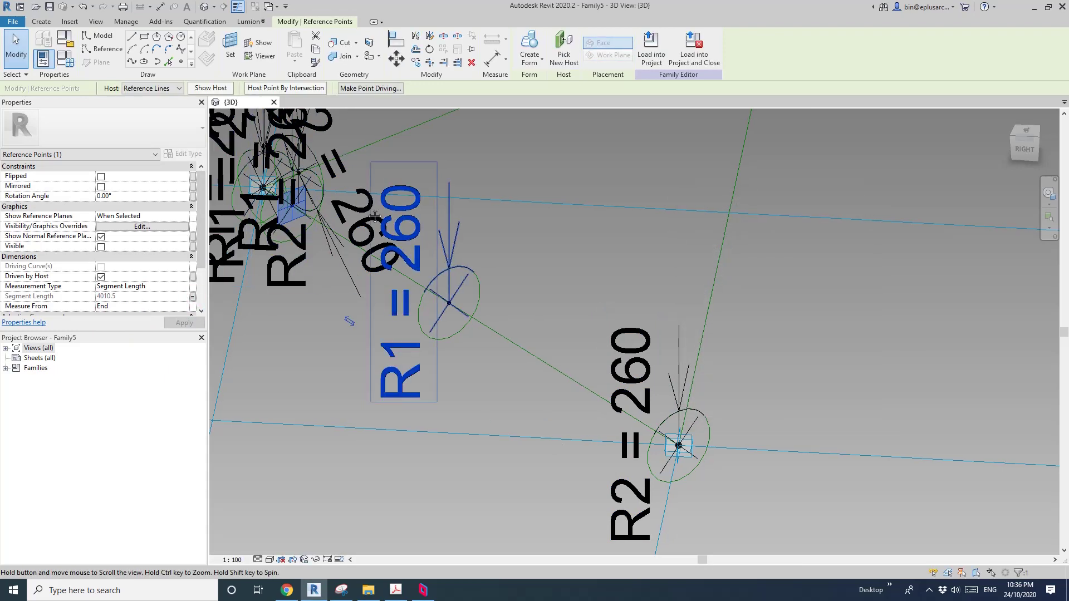
Set the L1 parameter to 300 in the family types and accept the change
click(70, 58)
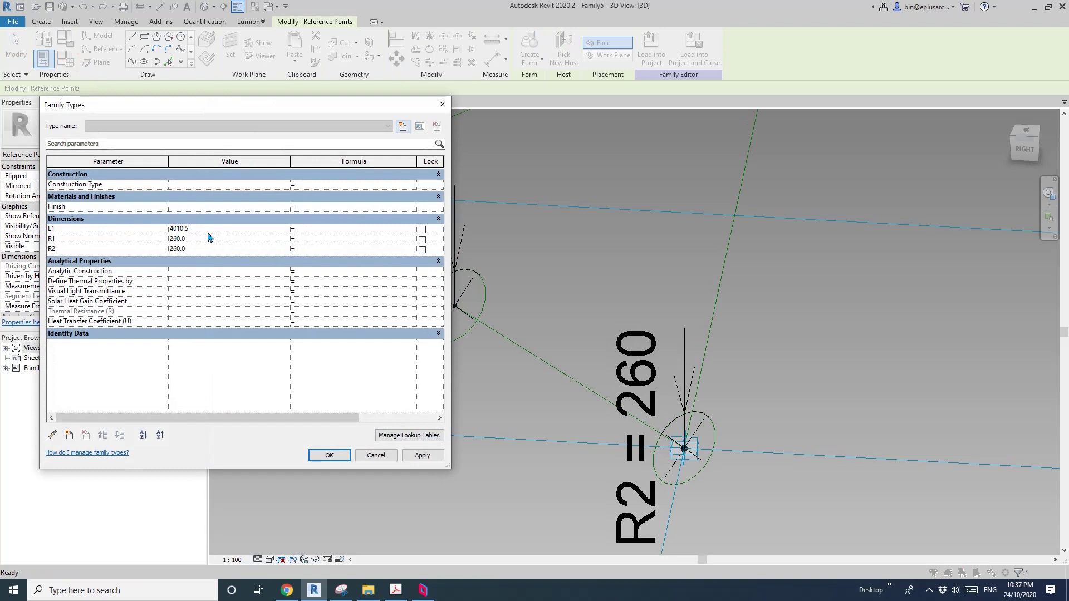
click(210, 229)
text(3)
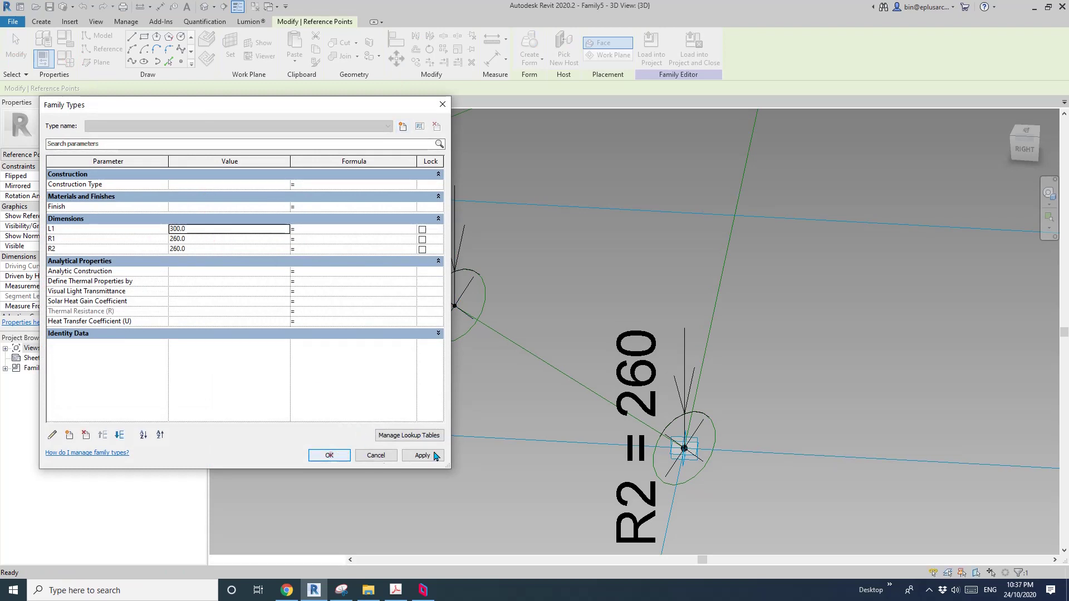
click(329, 455)
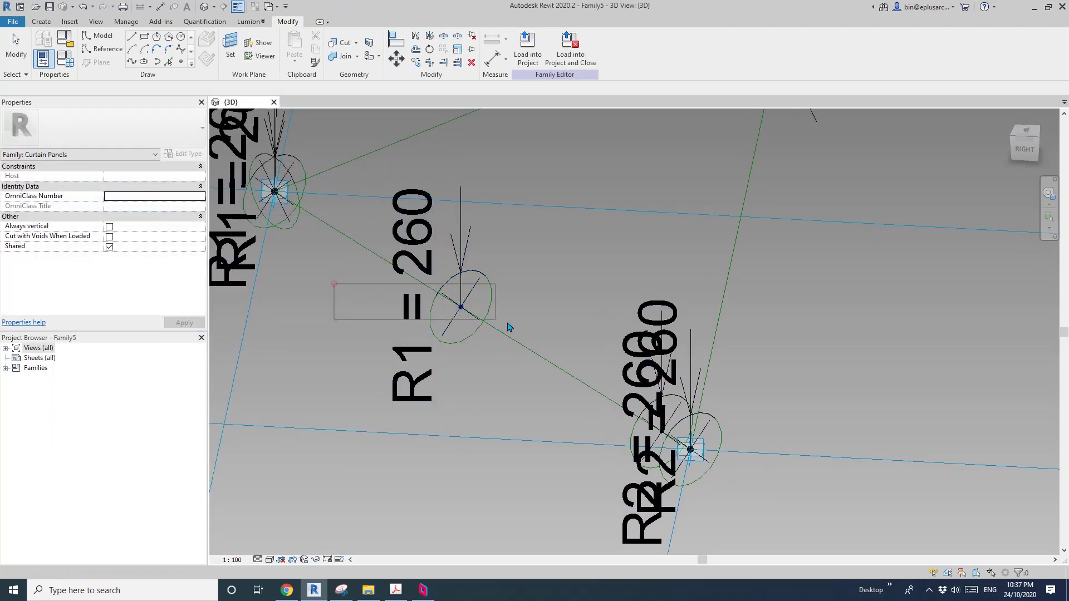
Set the inner R1 point on the same line to Segment Length measured from the End, associated with L1
drag(508, 328, 507, 327)
click(183, 307)
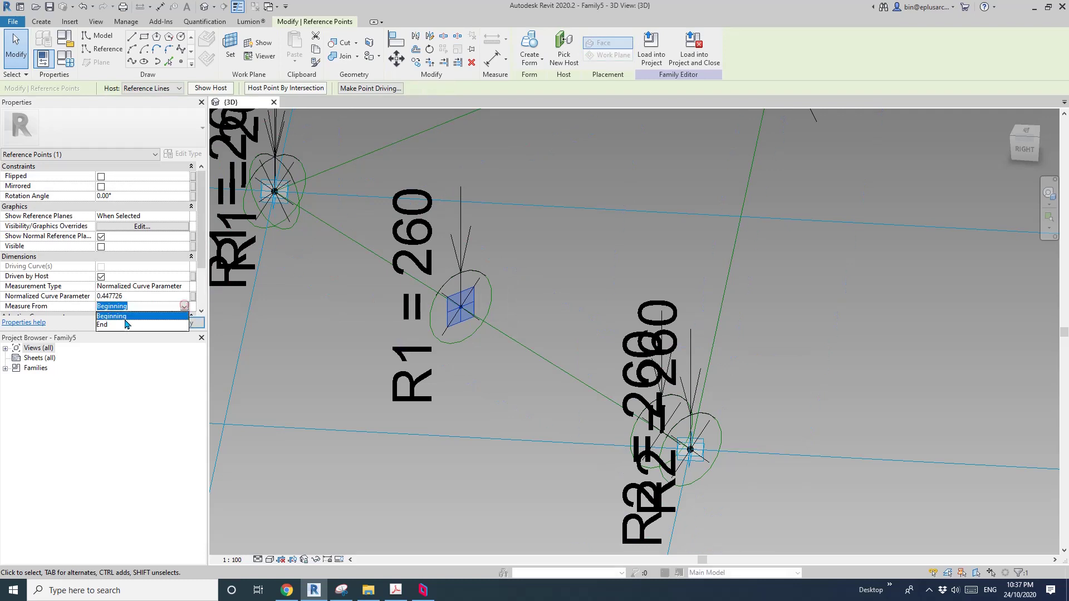
click(107, 324)
click(184, 286)
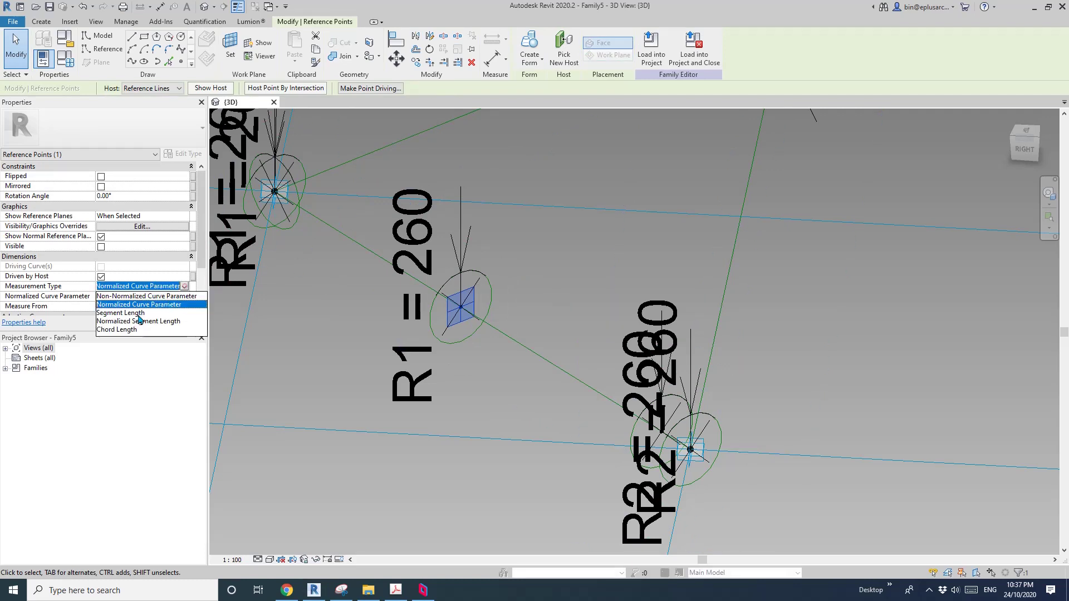
click(105, 314)
click(193, 297)
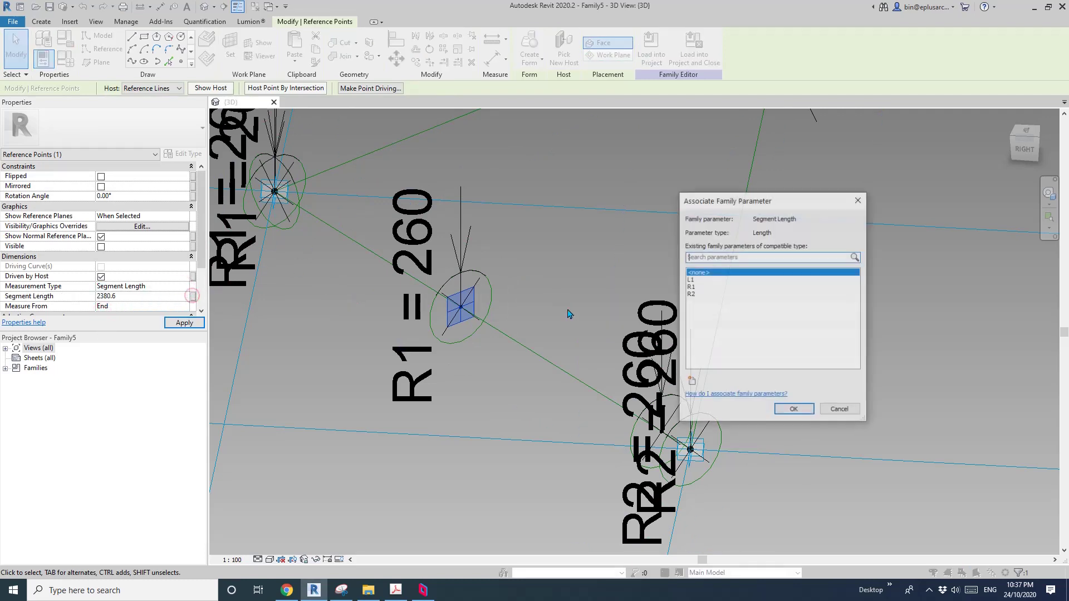
click(693, 280)
click(810, 408)
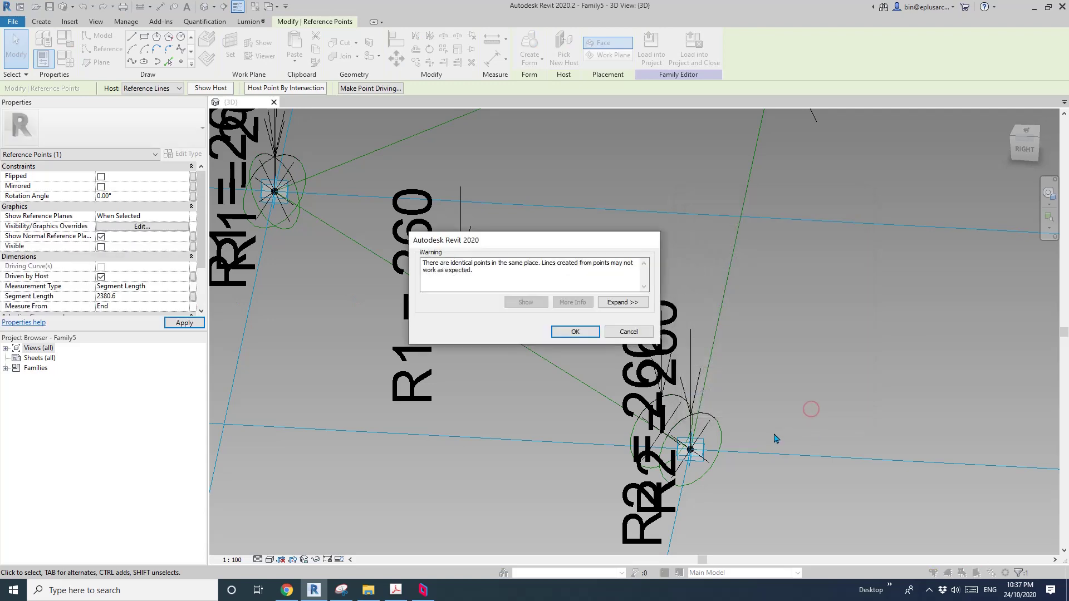
click(575, 332)
scroll(580, 358, down, 3)
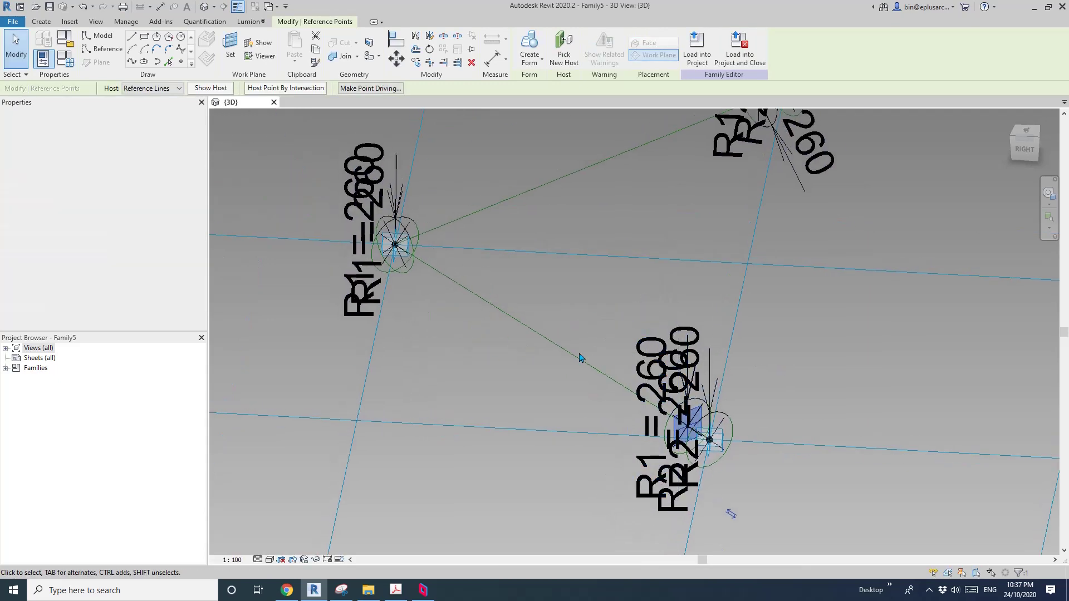
click(607, 388)
Set the R1 radius parameter to 100 in the family types and accept the change
scroll(670, 460, up, 3)
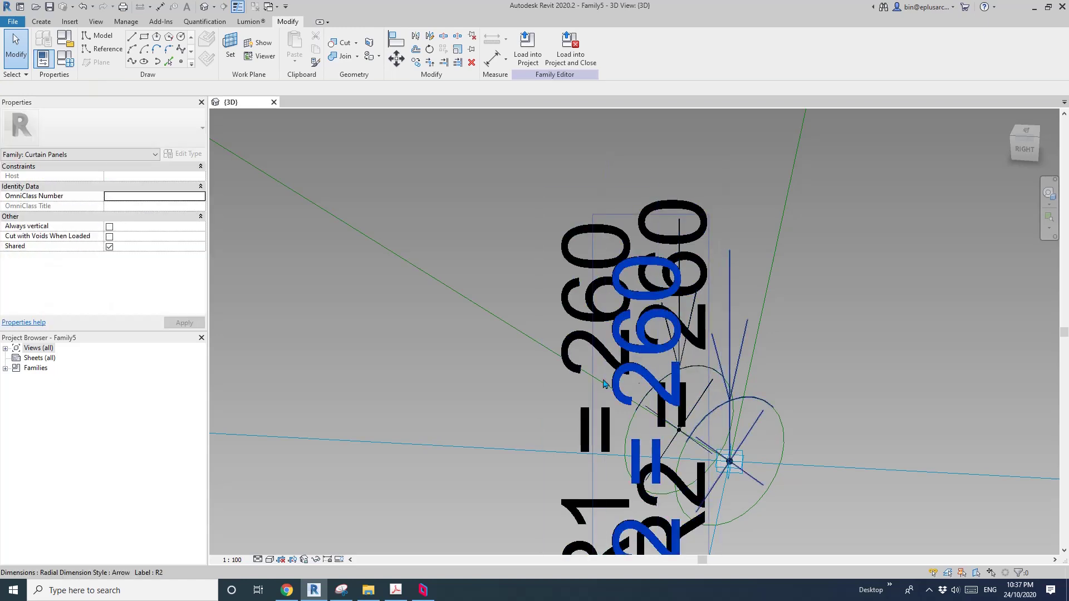
scroll(421, 352, down, 2)
click(66, 59)
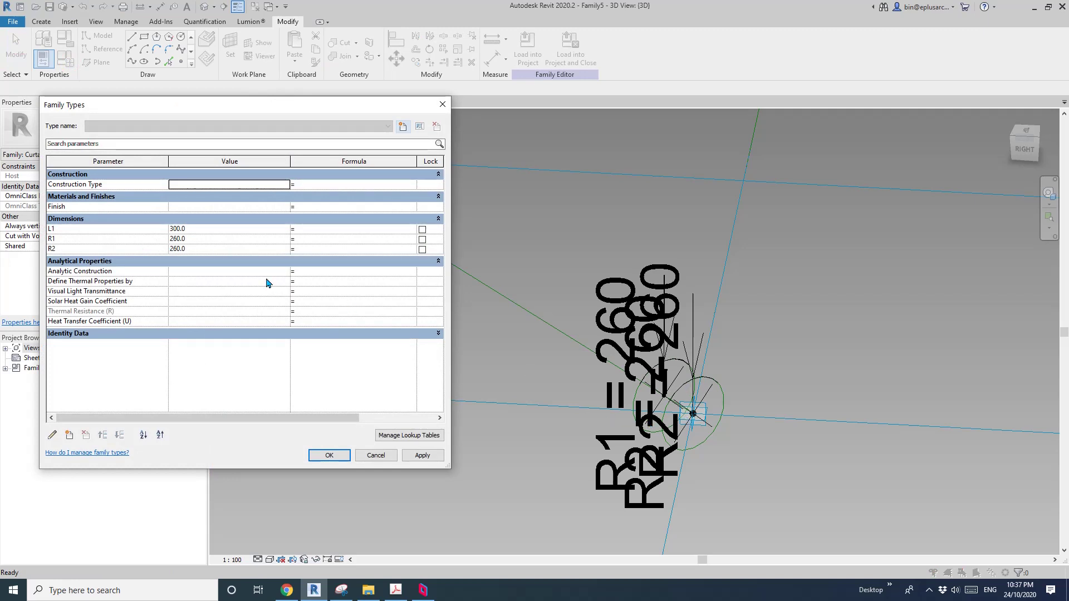
click(200, 248)
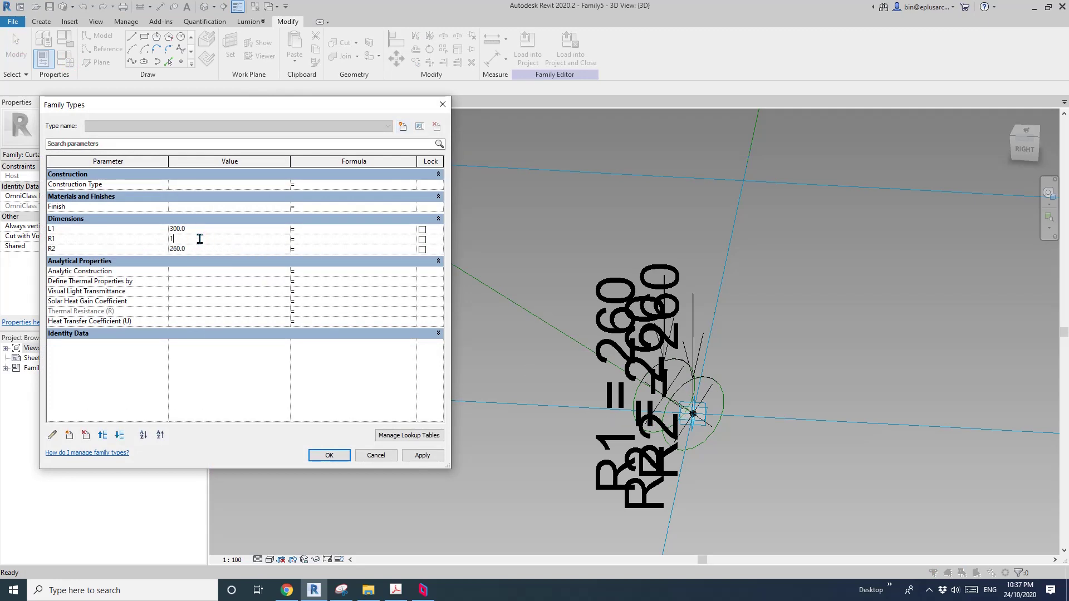
click(421, 456)
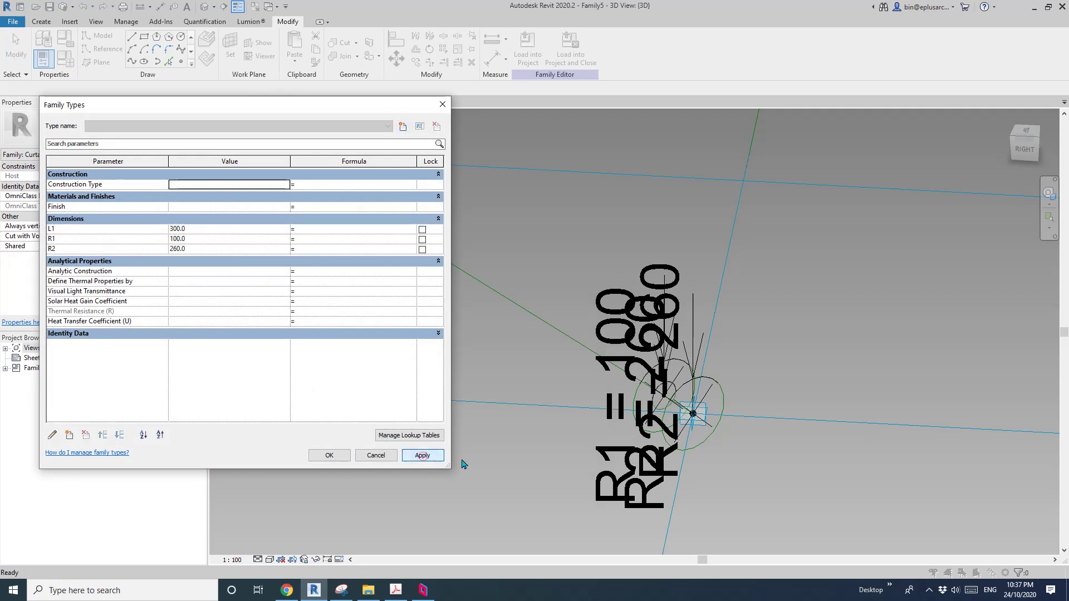
click(344, 458)
Create a solid form from the two R1 circles along the line between placement points 1 and 2
scroll(445, 379, down, 1)
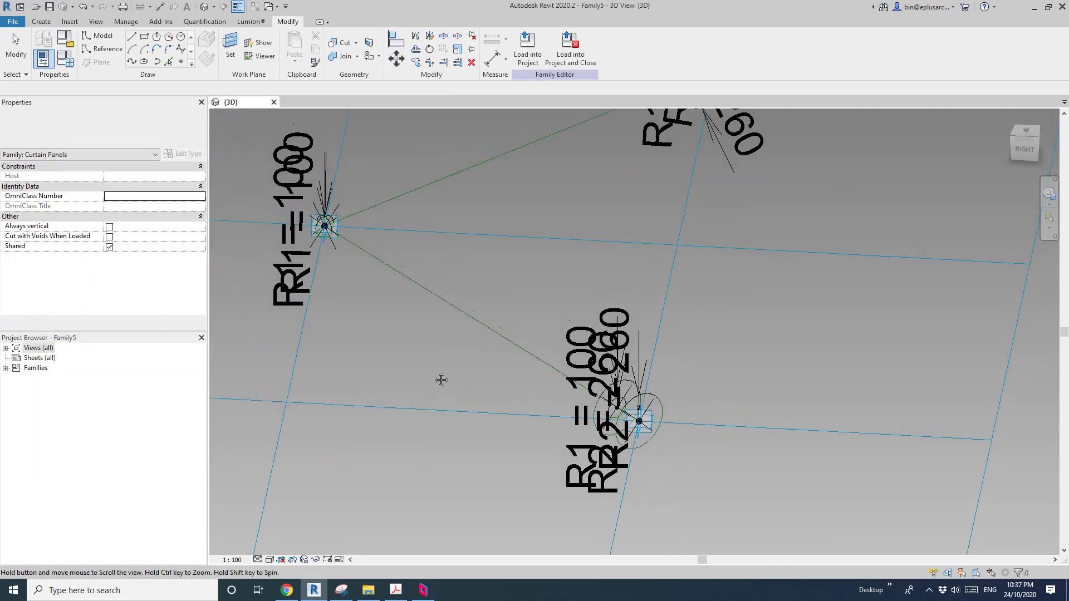
scroll(623, 418, up, 2)
scroll(593, 415, up, 2)
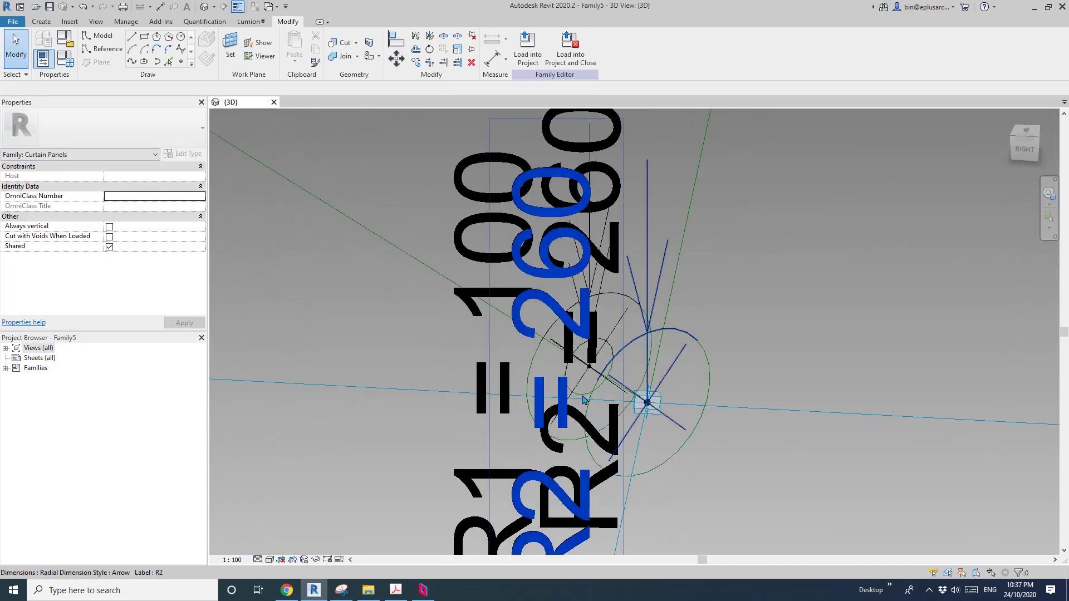
scroll(584, 400, down, 2)
click(589, 380)
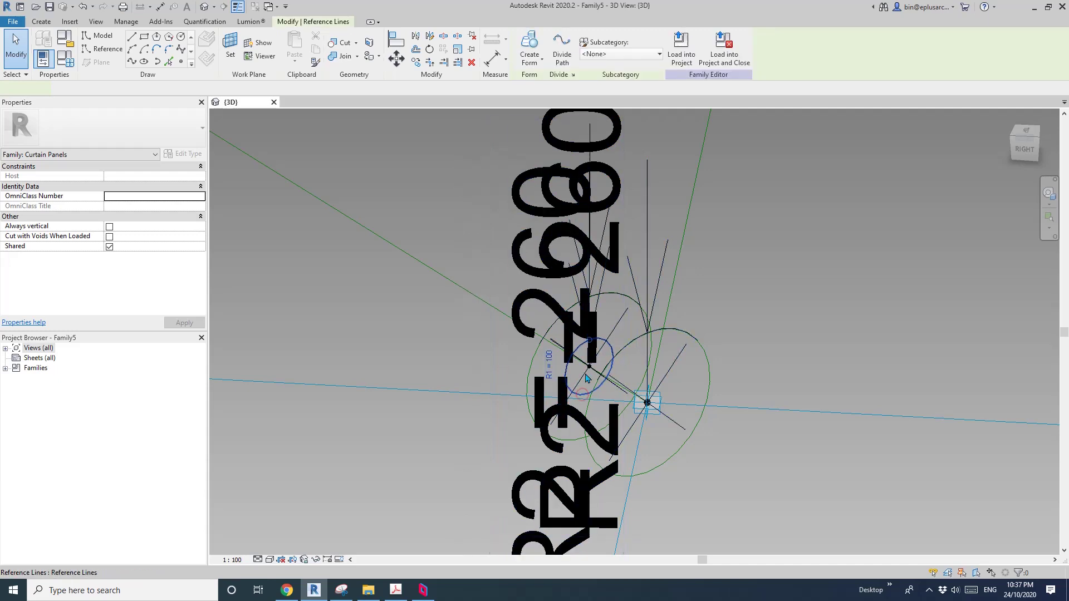
scroll(451, 358, down, 2)
scroll(293, 254, up, 2)
key(Tab)
click(338, 251)
scroll(337, 255, up, 2)
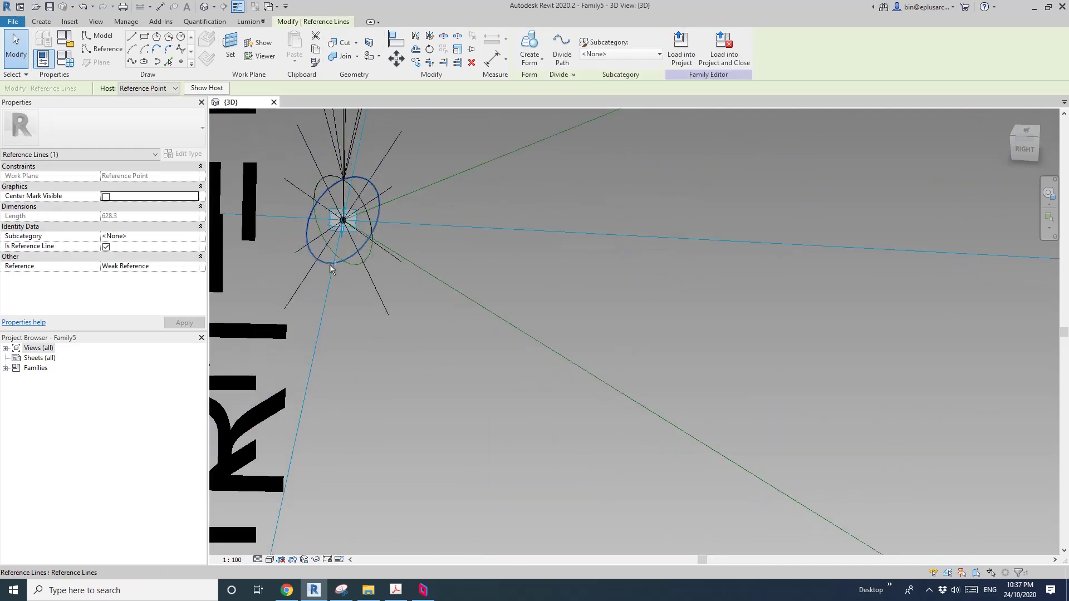
ctrl+click(458, 292)
click(529, 48)
Create a solid form from the two R2 circles at the placement point 2 end of the tube
scroll(556, 304, down, 2)
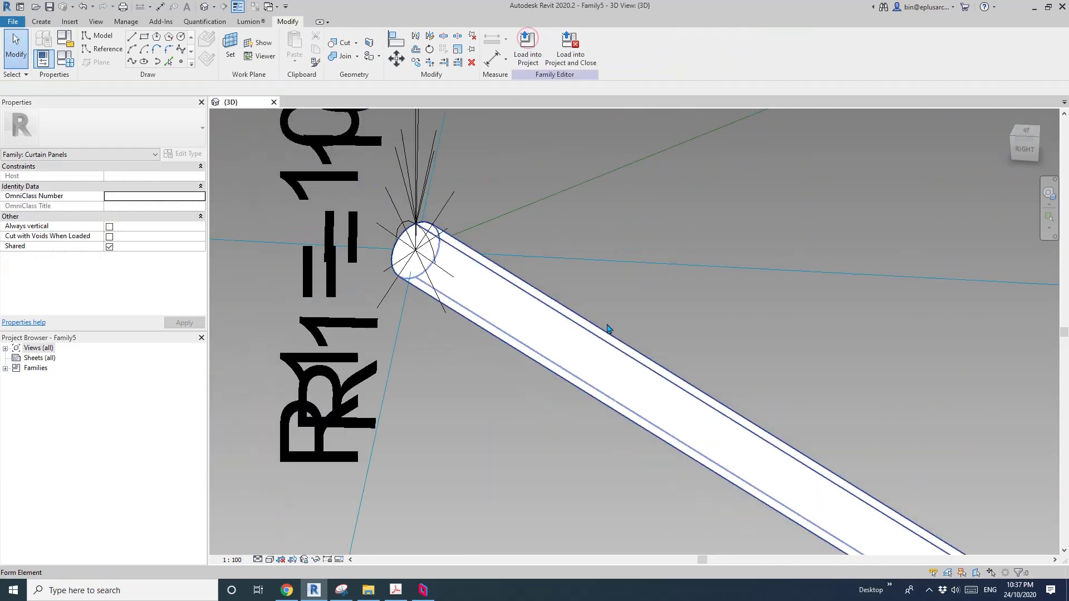
middle_drag(606, 329, 464, 279)
scroll(501, 295, down, 3)
scroll(693, 462, up, 5)
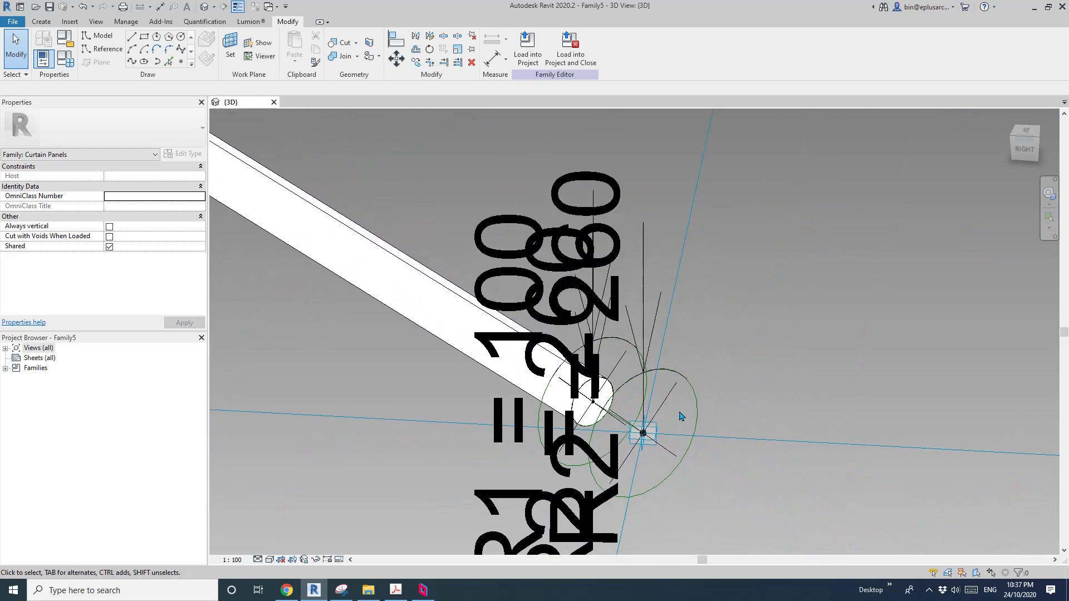
click(692, 461)
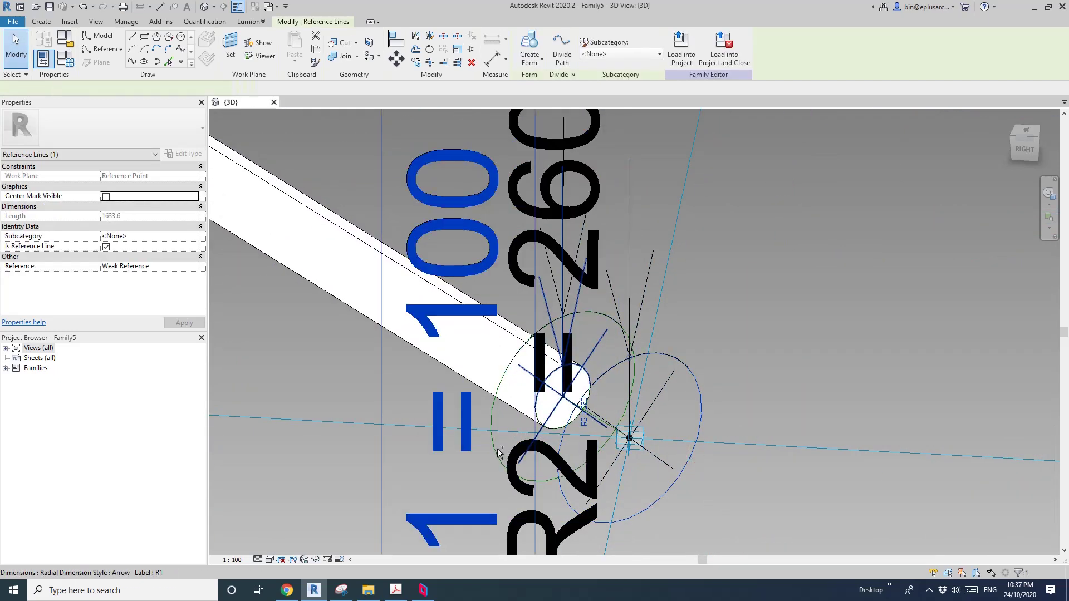
ctrl+click(496, 449)
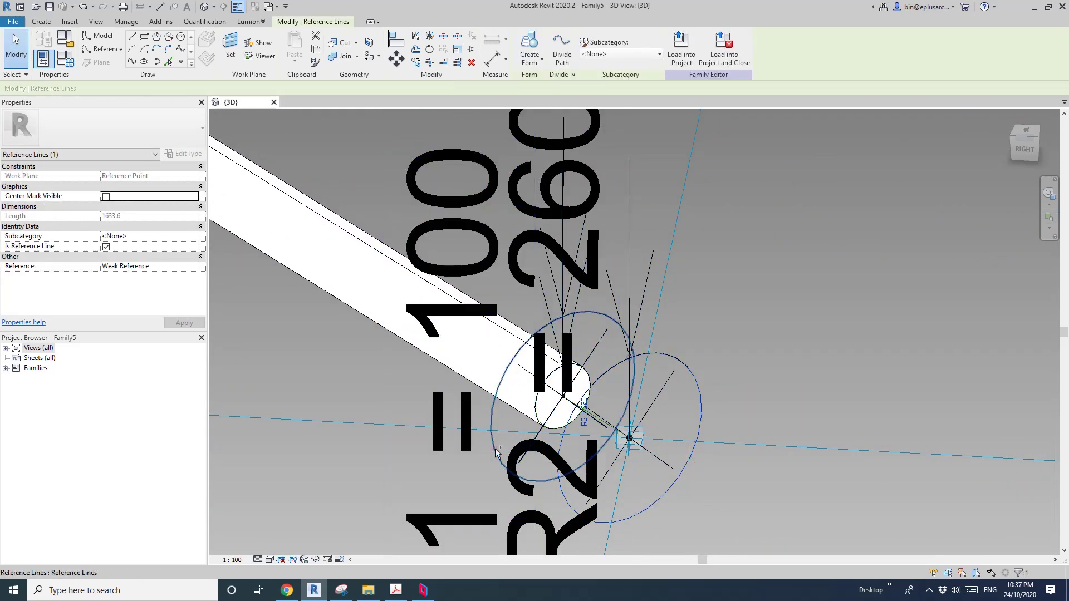
click(524, 46)
Create a solid form from the two R2 circles at the placement point 3 corner
scroll(570, 274, down, 5)
middle_drag(578, 279, 569, 377)
scroll(589, 213, up, 2)
scroll(589, 211, up, 3)
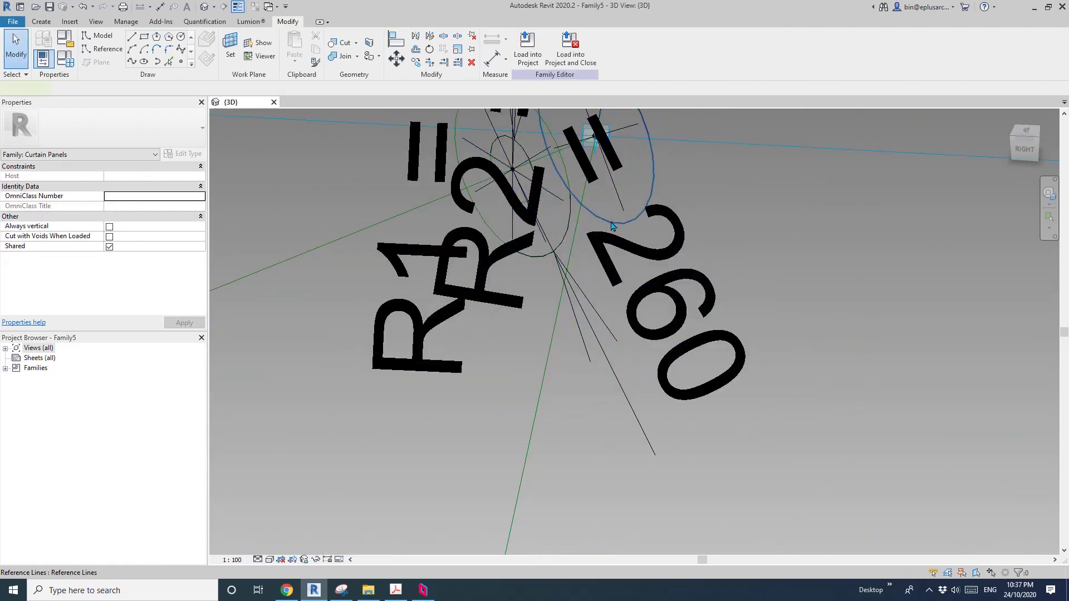
click(565, 234)
ctrl+click(565, 235)
click(529, 48)
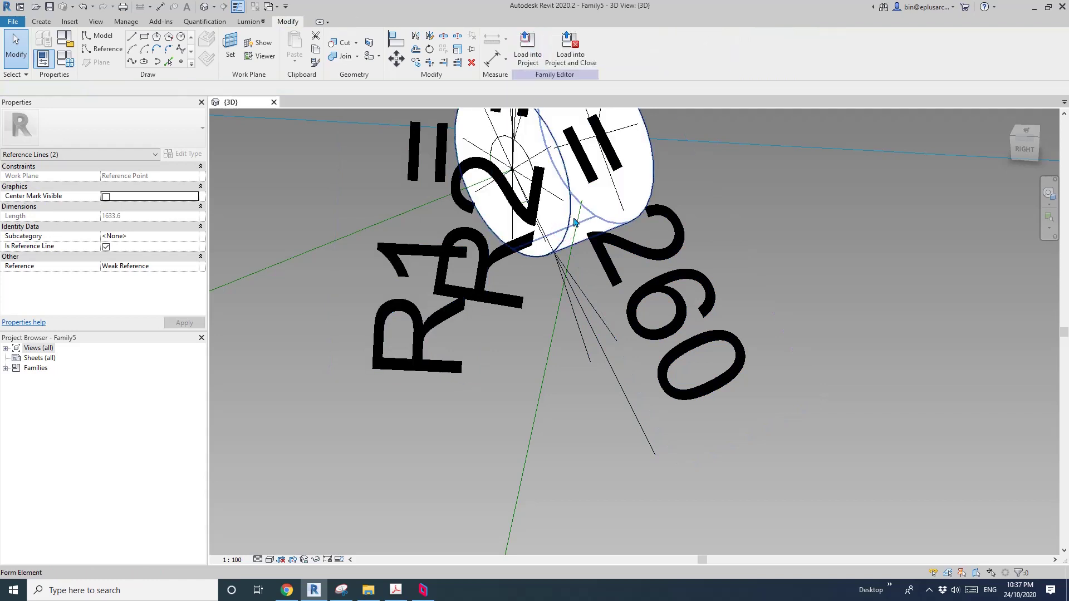
Create a solid form from the two R1 circles along the line between placement points 1 and 3
middle_drag(575, 222, 575, 242)
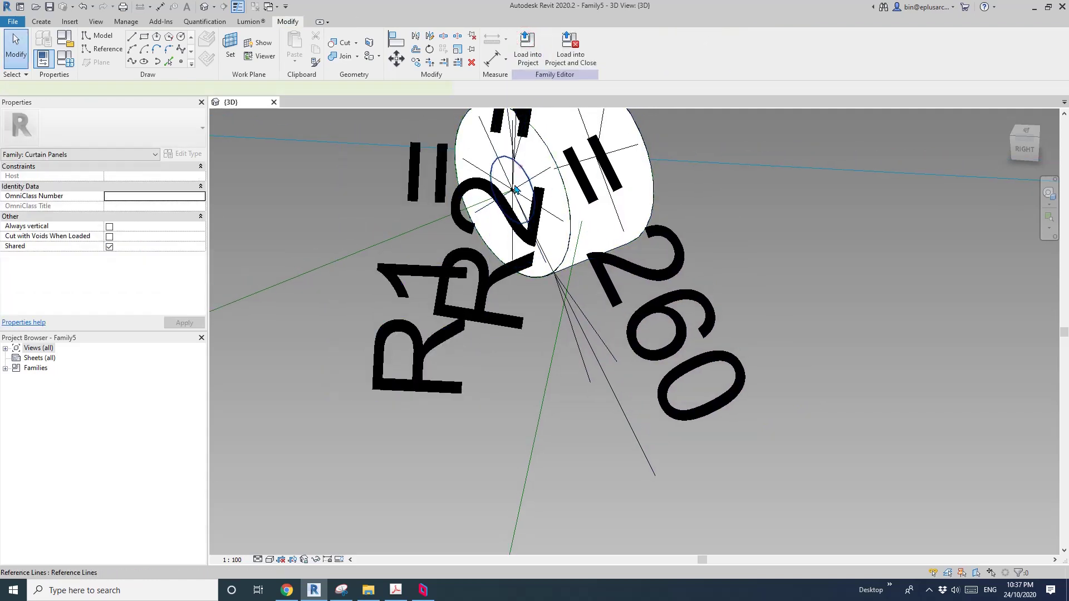
click(513, 187)
scroll(508, 192, down, 2)
middle_click(404, 303)
middle_click(404, 303)
scroll(417, 314, up, 4)
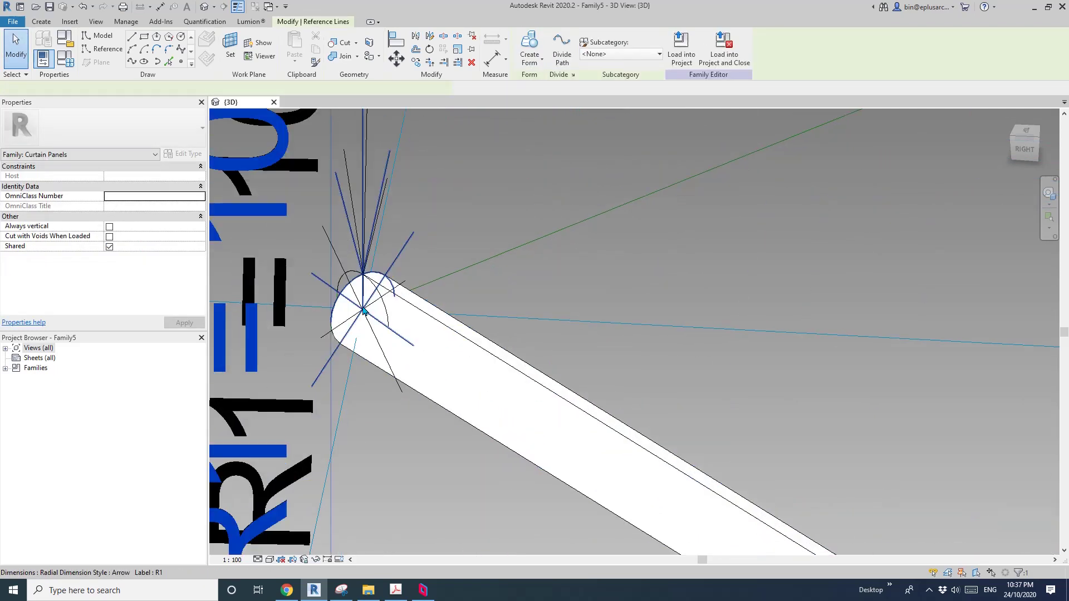
click(342, 280)
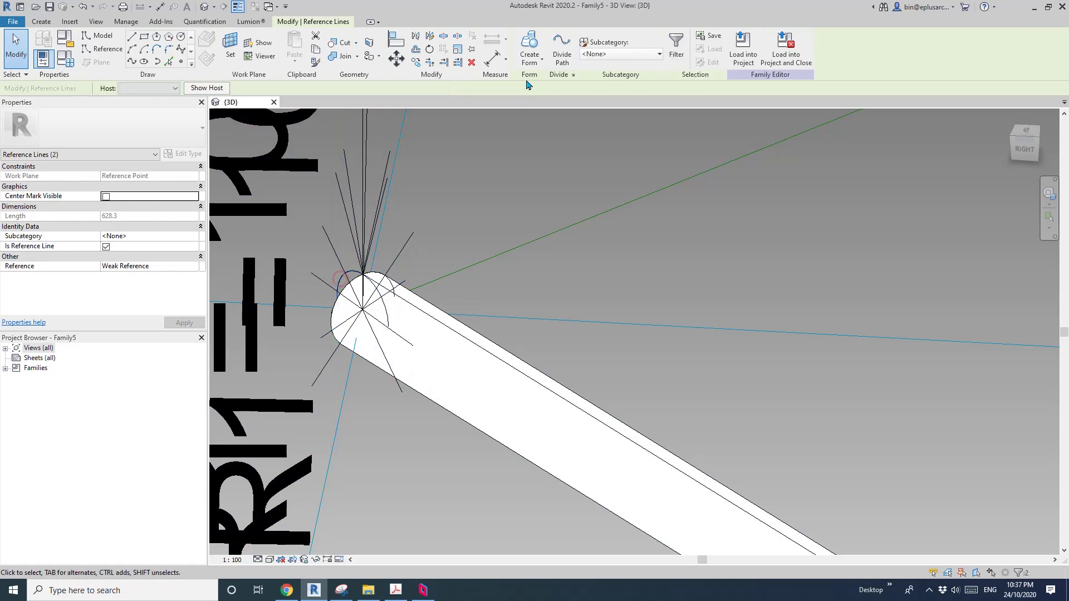
key(Escape)
scroll(573, 263, down, 5)
mouse_move(624, 283)
shift+middle_down()
mouse_move(703, 310)
mouse_move(687, 345)
shift+middle_up()
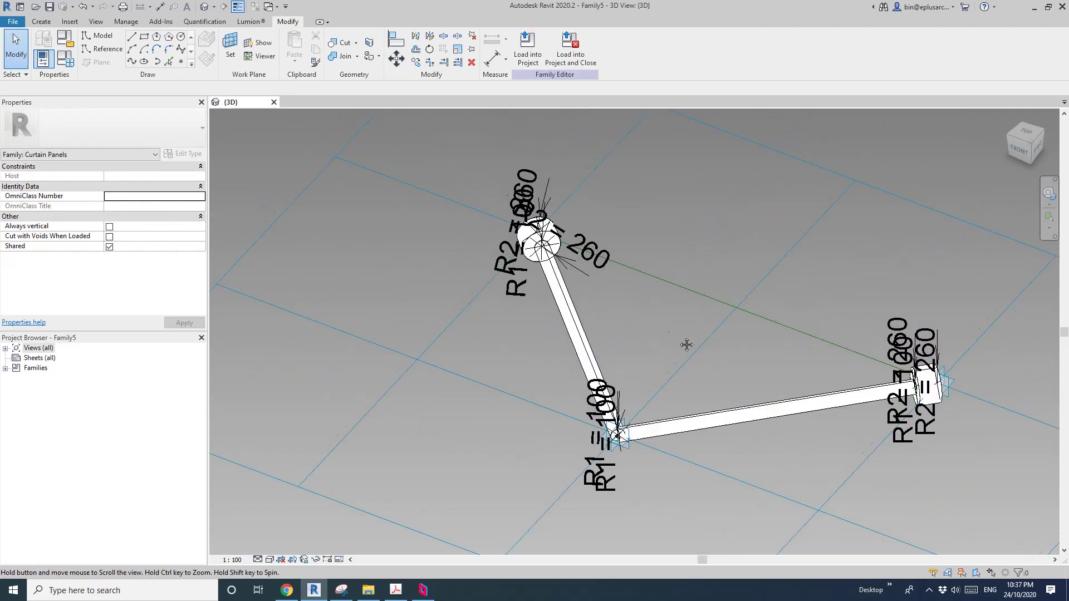
Set both the horizontal and vertical spacing of the triangle tile pattern grid to 1000
click(68, 59)
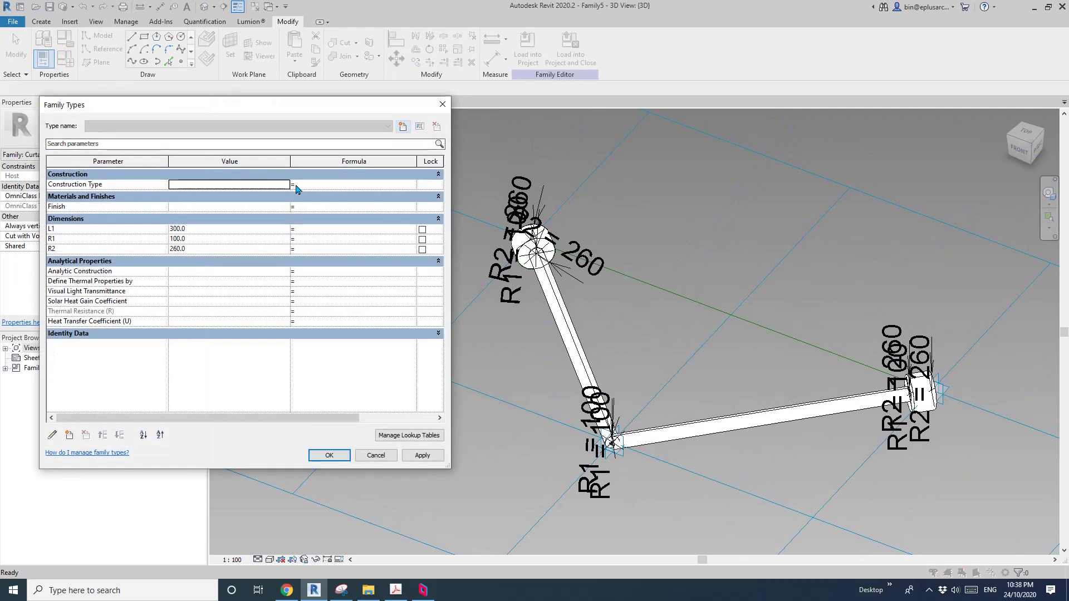
key(Escape)
scroll(400, 241, down, 2)
click(388, 228)
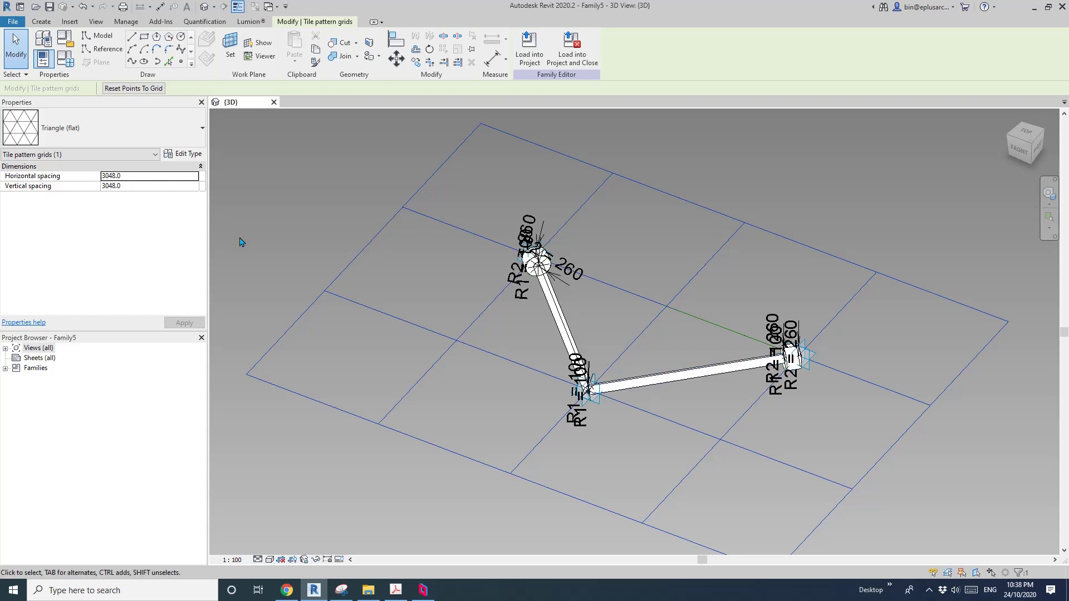
click(154, 176)
text(1000)
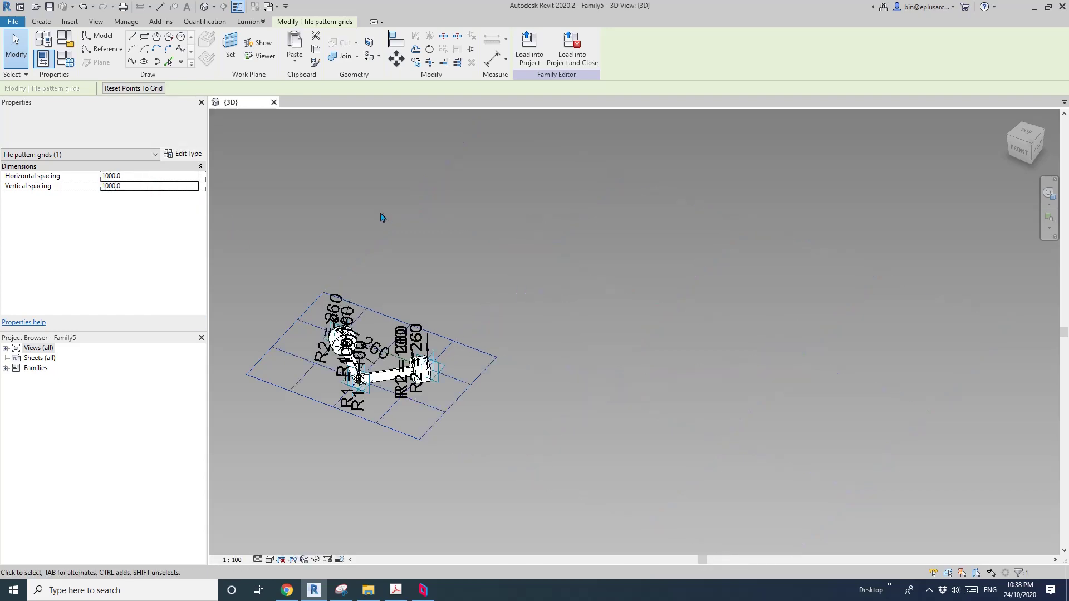
Set R1 to 20 and R2 to 40 in the family types, lower L1 as well, and accept the changes
scroll(324, 368, up, 5)
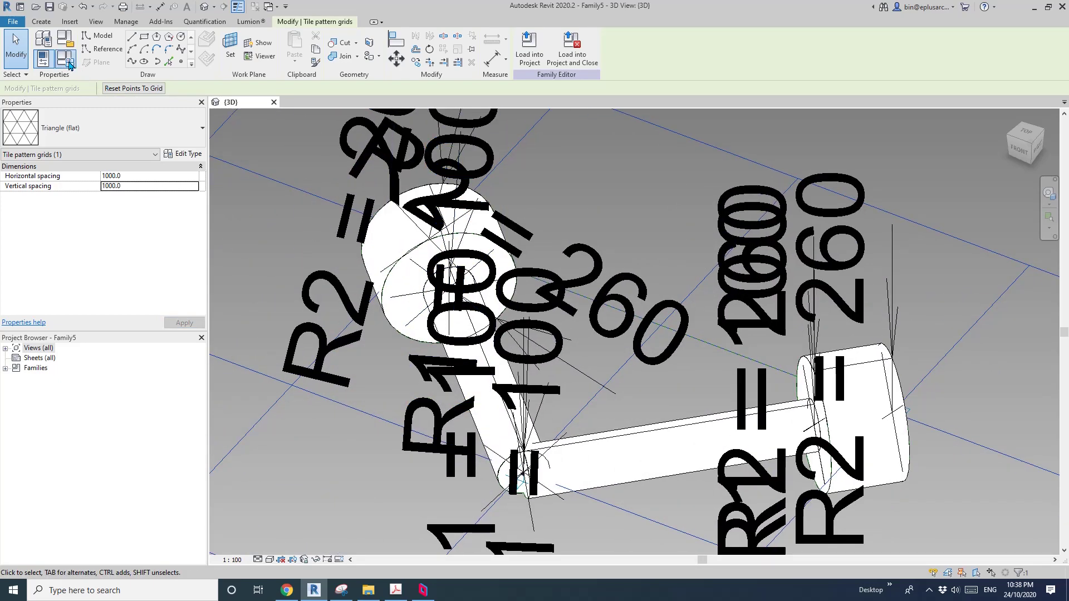
click(70, 65)
click(198, 237)
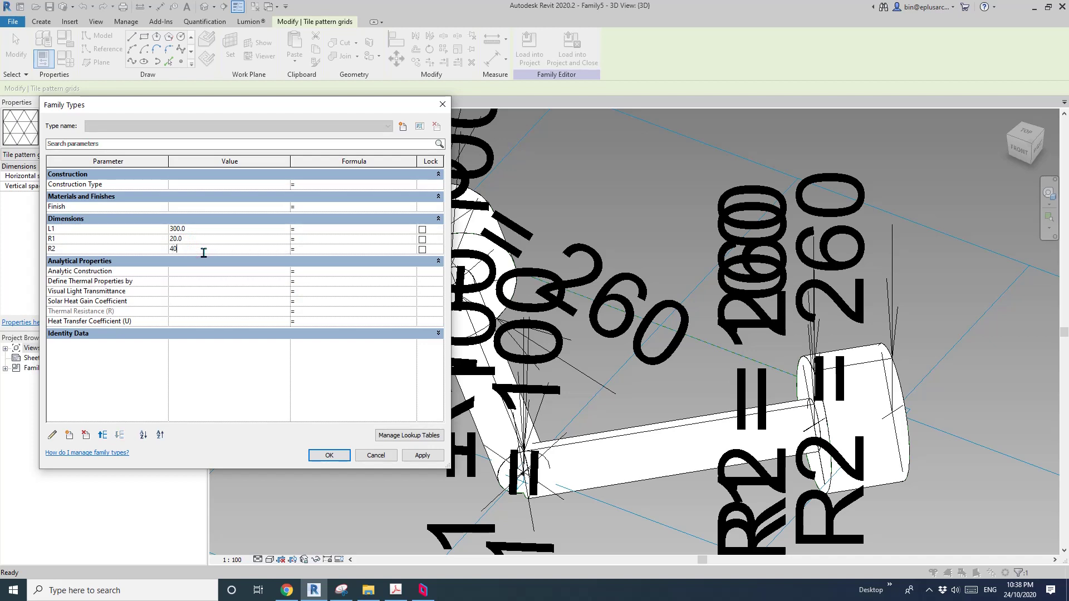
click(423, 456)
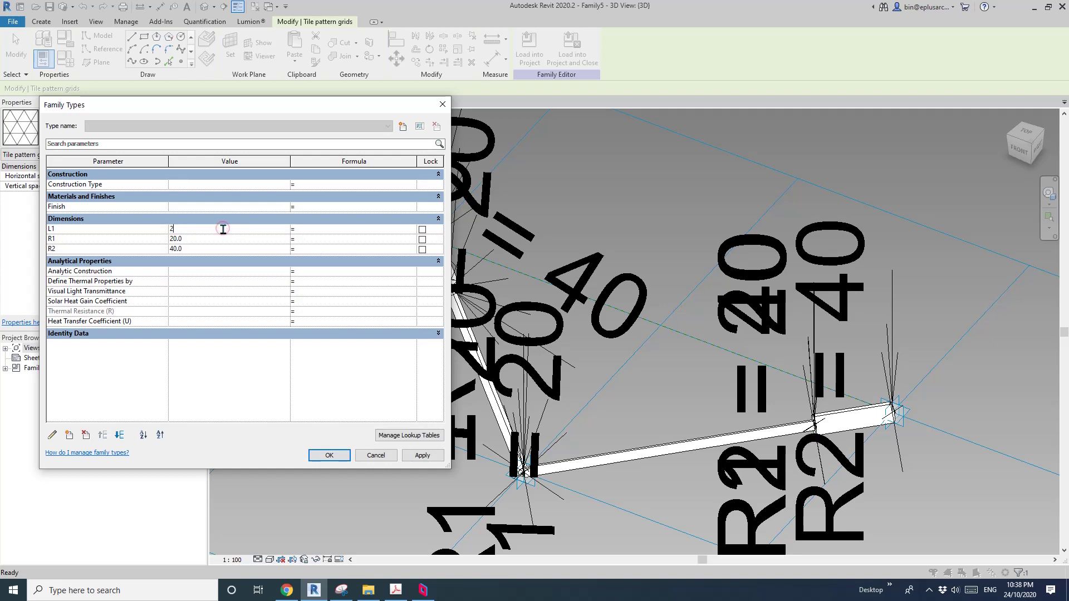
click(329, 455)
scroll(533, 325, down, 3)
middle_drag(533, 326, 553, 329)
scroll(506, 324, up, 1)
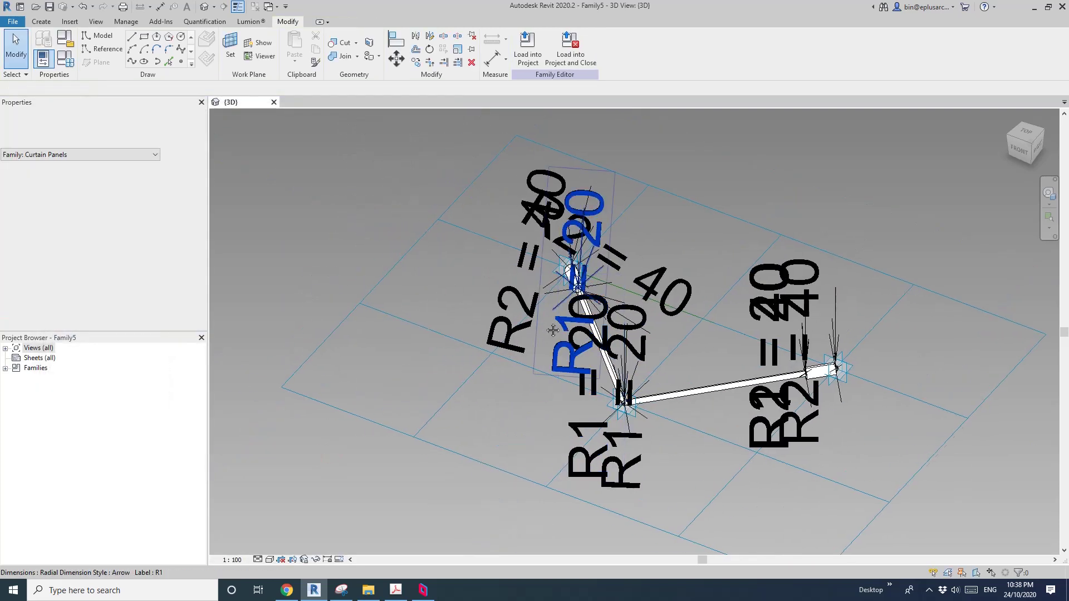
Create a new conceptual mass family from the mass template
click(13, 23)
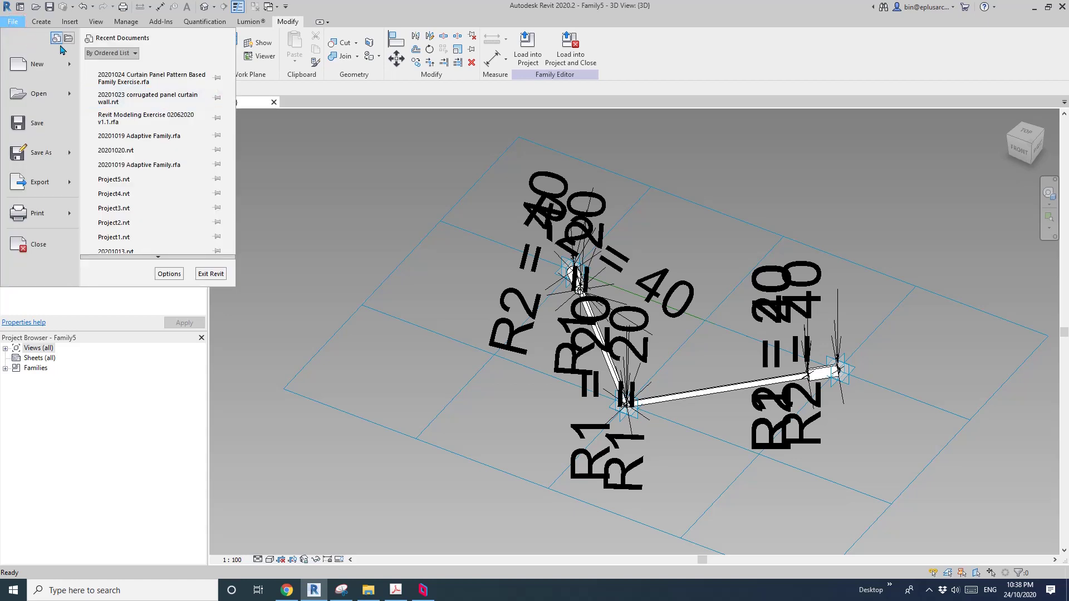
mouse_move(66, 89)
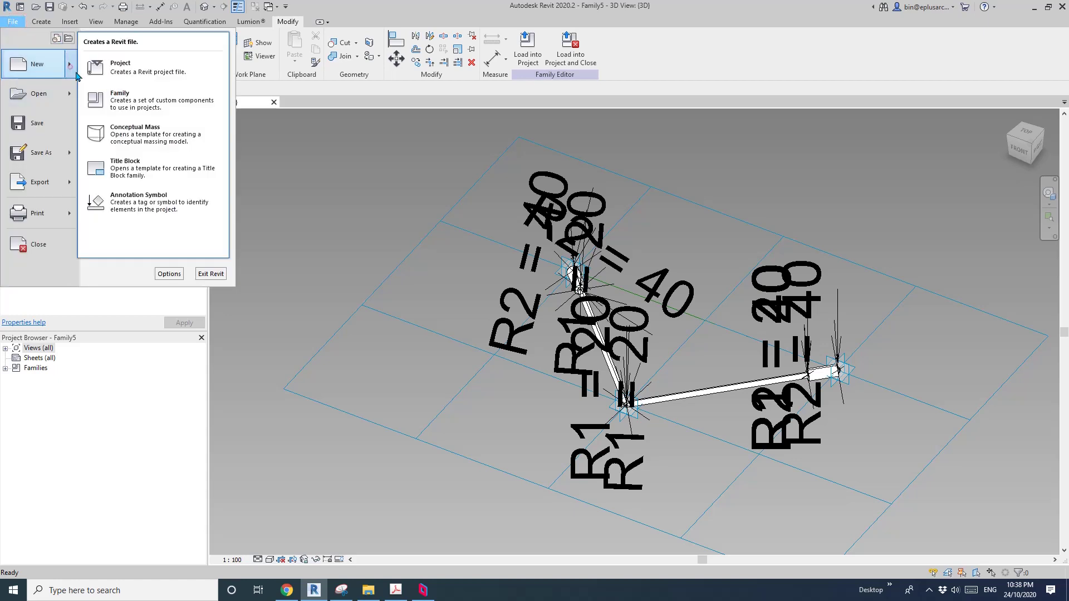
click(152, 134)
double_click(231, 262)
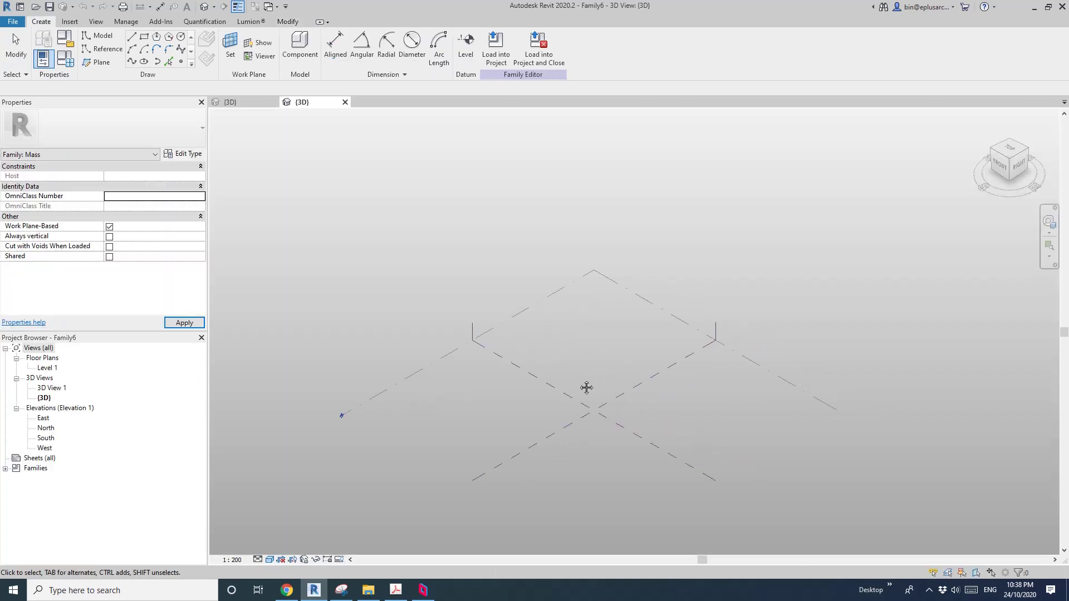
Draw a reference-line circle with a radius of about 20000 centred on the intersection of the reference planes
click(181, 36)
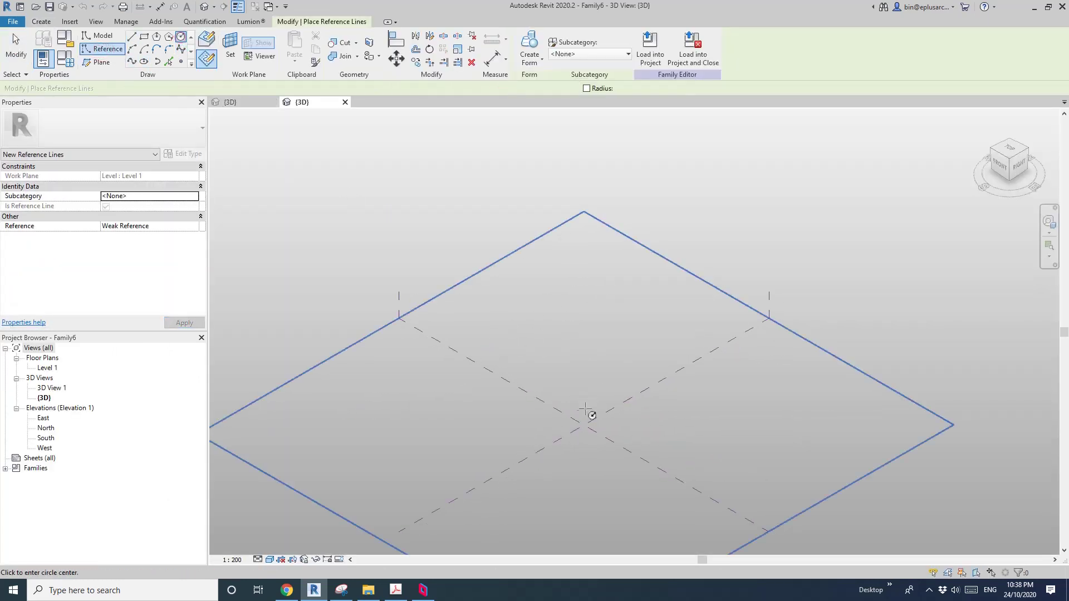
click(583, 426)
click(691, 409)
key(Escape)
key(Escape)
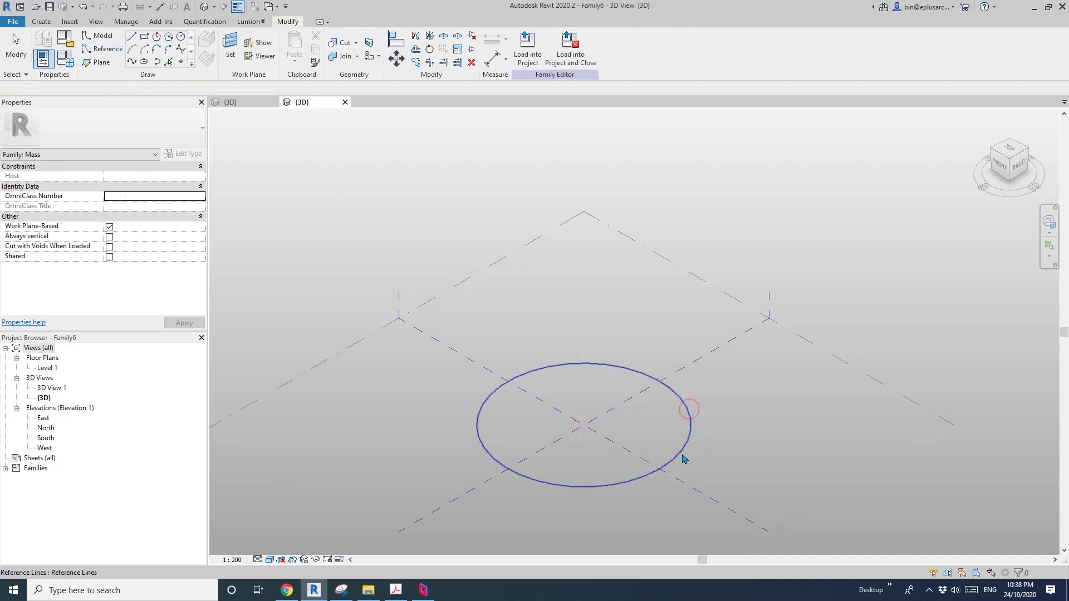
Create a solid cylinder from the circle and raise its top face to a height of about 36600
click(677, 459)
click(533, 51)
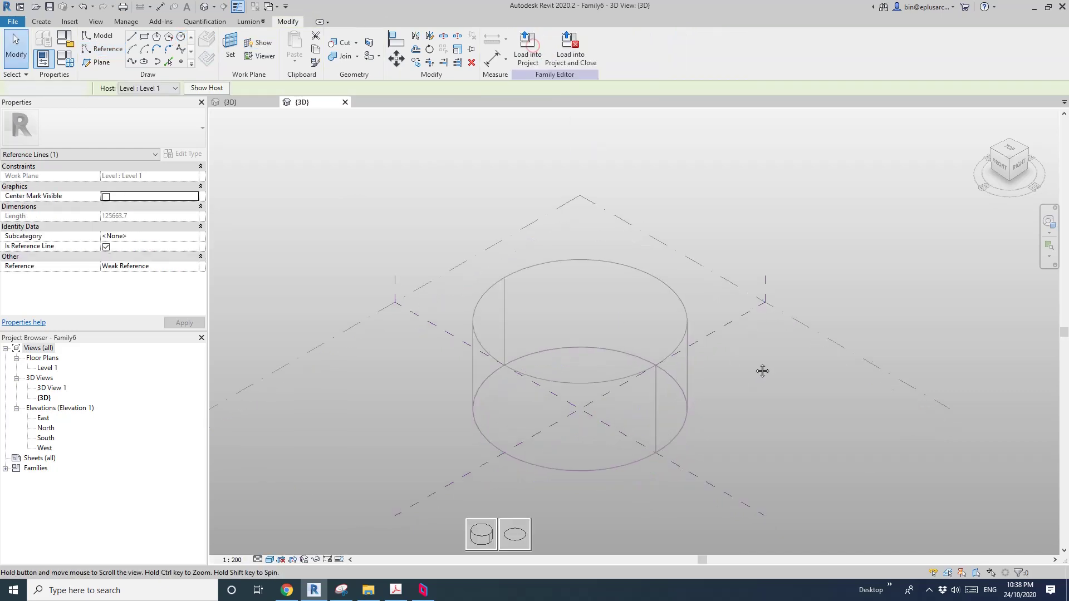
click(484, 533)
drag(601, 316, 650, 255)
middle_drag(743, 309, 755, 314)
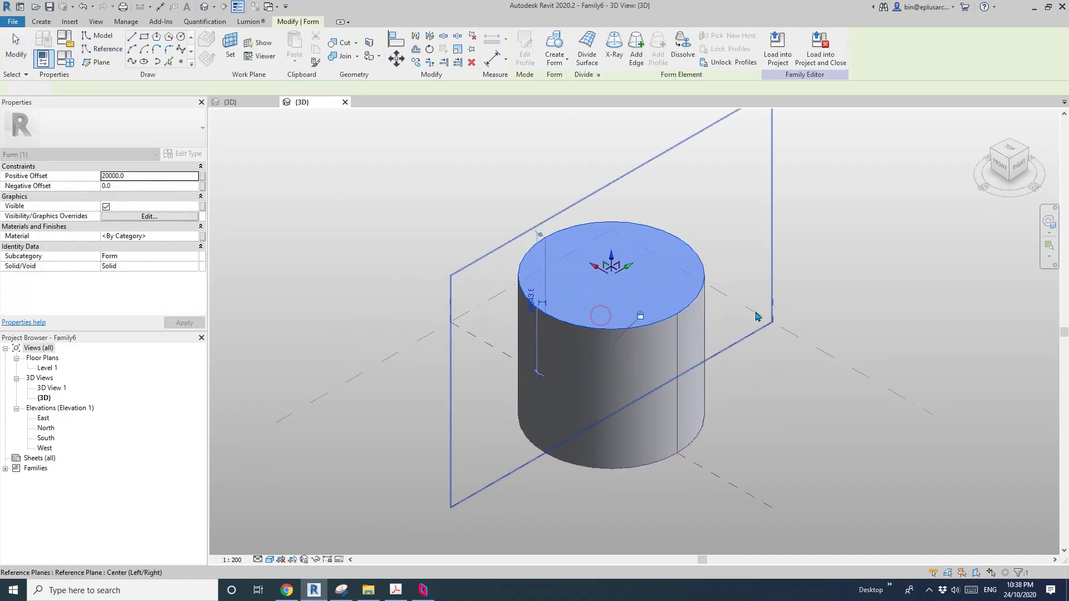
key(Escape)
Divide one half of the cylinder's curved side face with Divide Surface
click(617, 429)
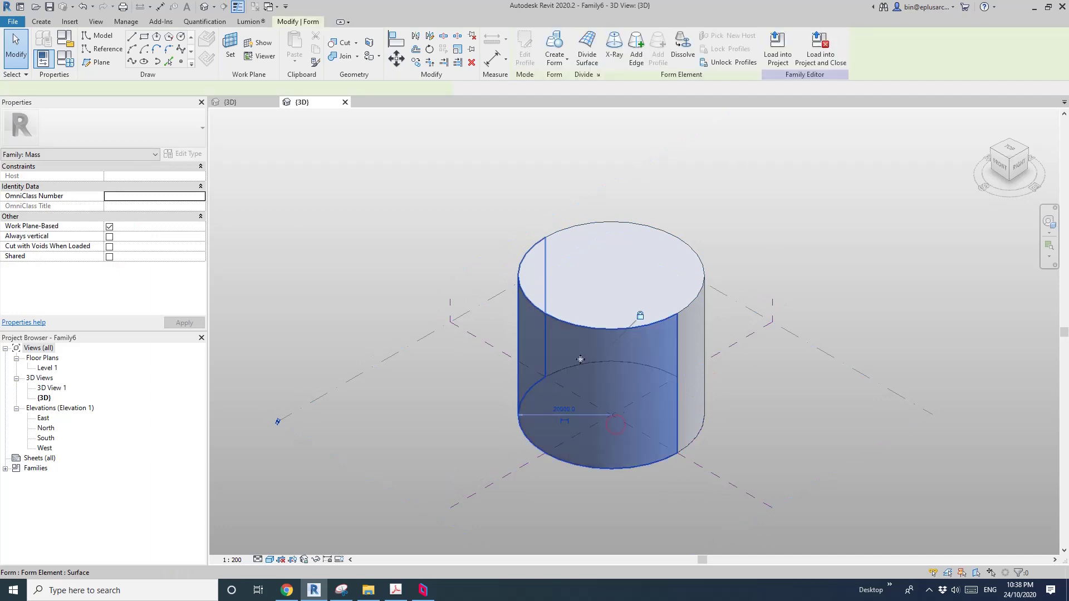
click(683, 403)
click(587, 48)
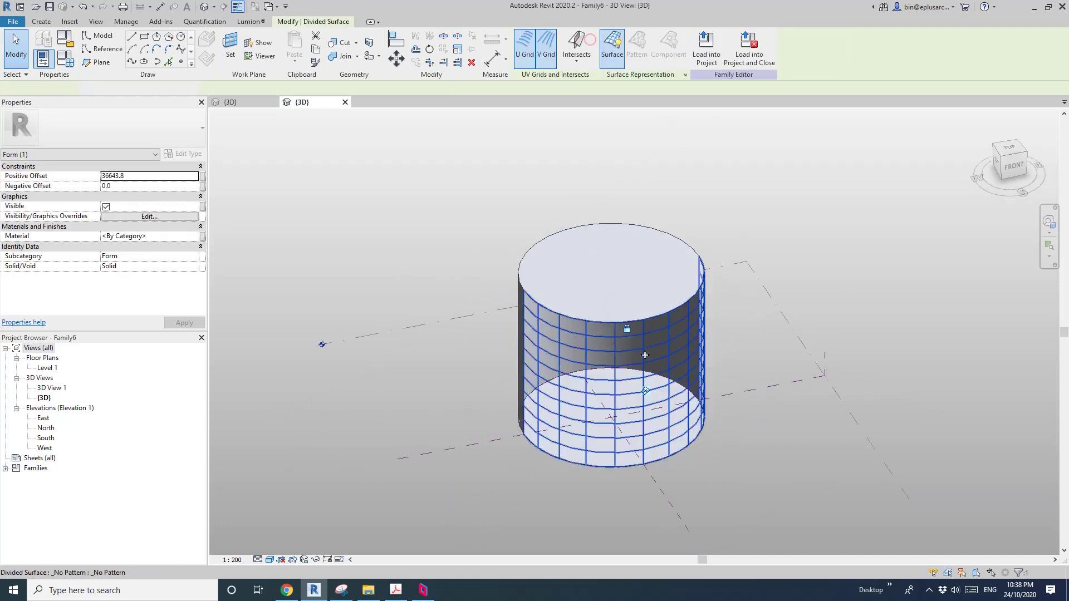
Apply the Triangle (flat) pattern to the divided surface
click(111, 129)
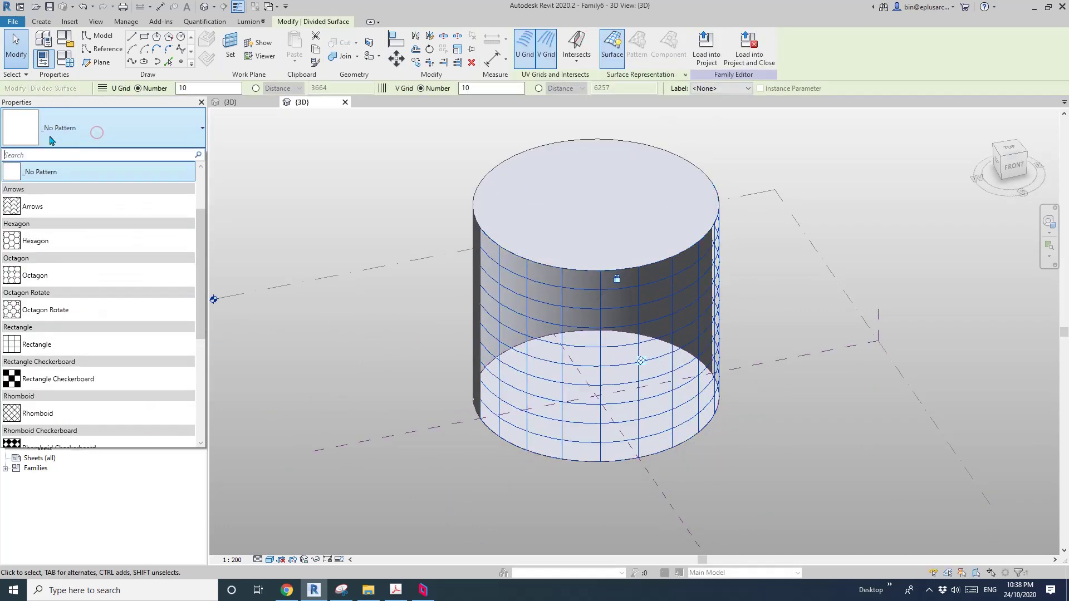
scroll(86, 325, down, 3)
scroll(86, 325, down, 1)
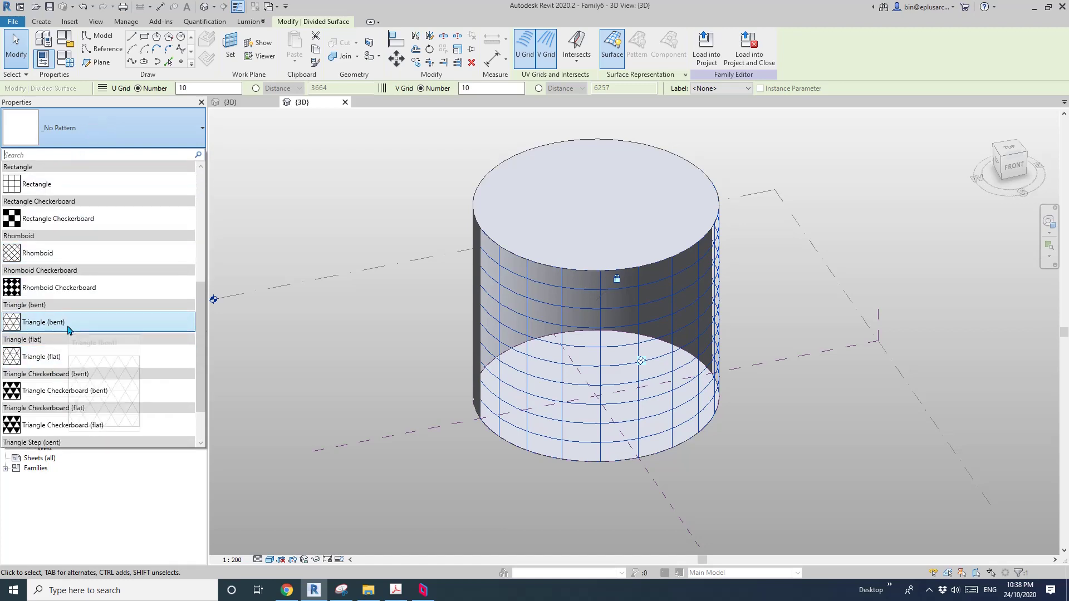
click(58, 358)
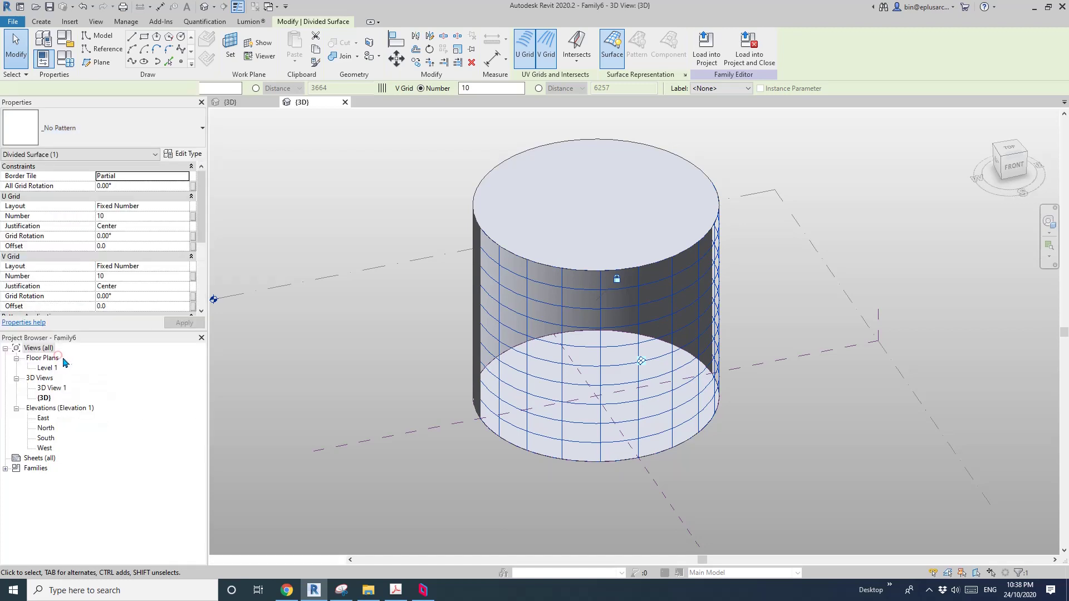
key(Escape)
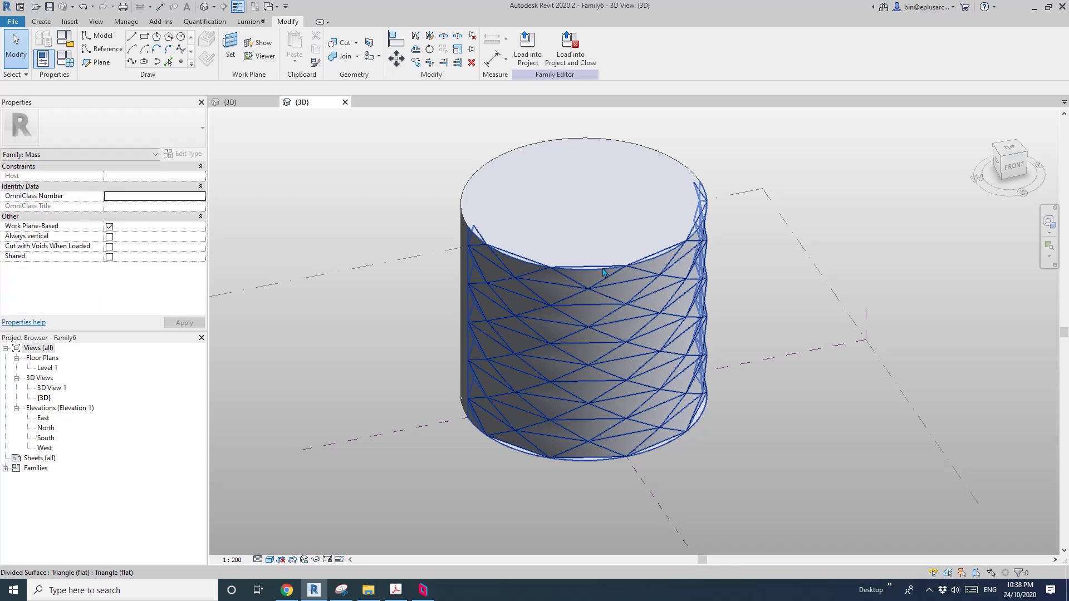
Raise the cylinder's top face to a height of about 67000
click(597, 241)
drag(584, 156, 606, 101)
shift+middle_drag(619, 318, 551, 283)
drag(552, 190, 566, 138)
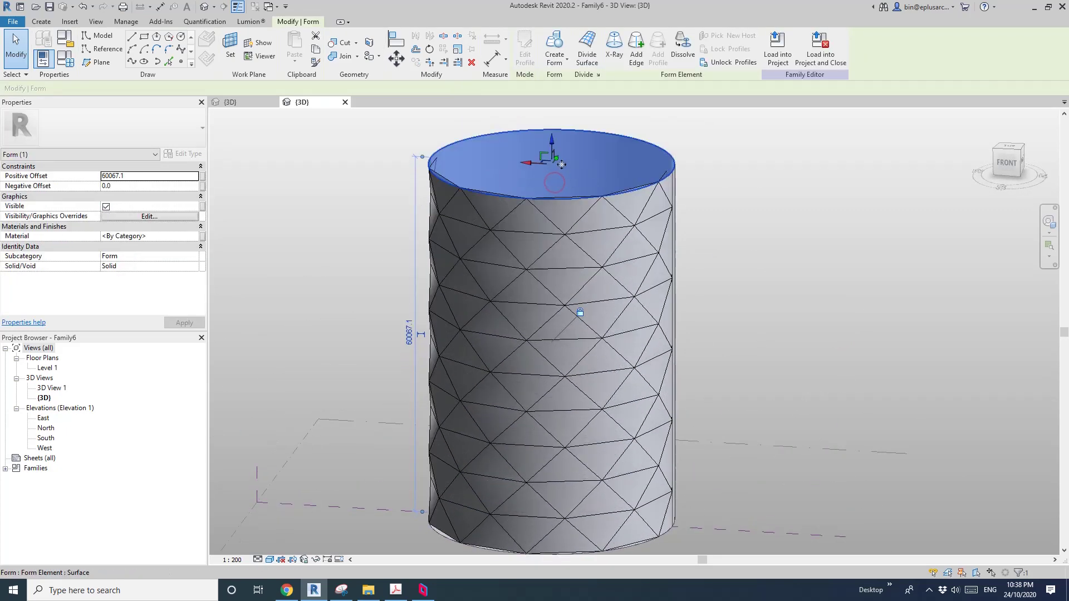
scroll(534, 266, down, 2)
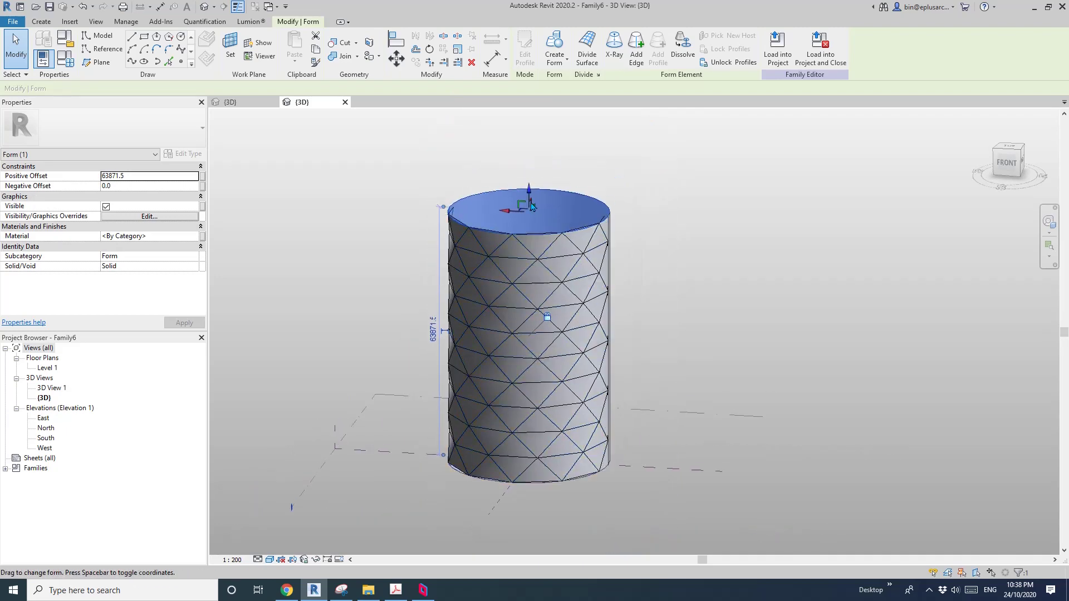
key(Escape)
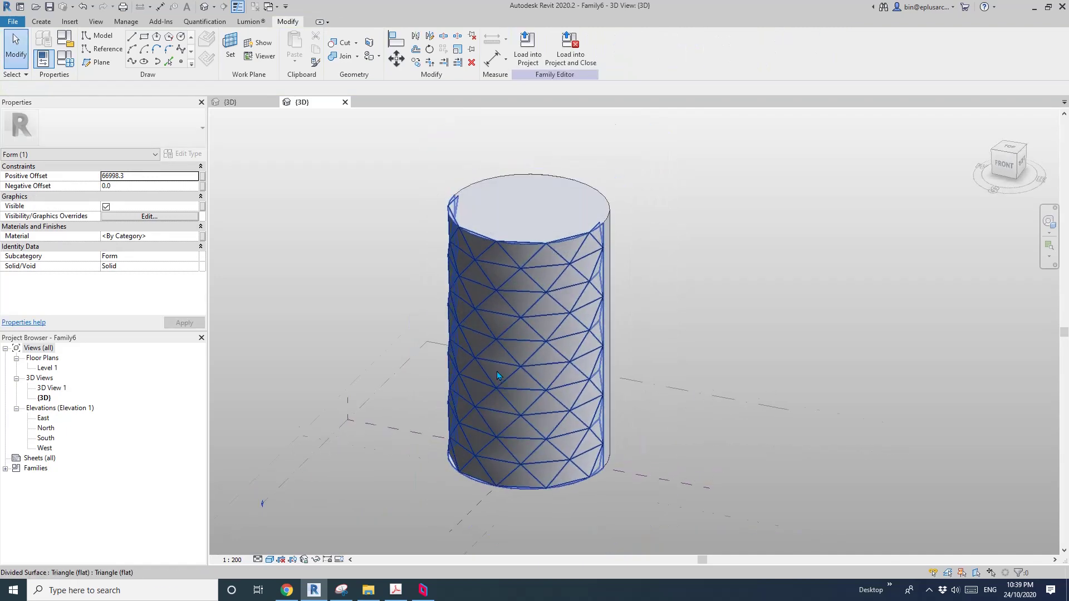
scroll(476, 305, up, 2)
Load the Family5 curtain panel into the mass family and apply Family5 to the divided surface as its Triangle (flat) component
click(246, 102)
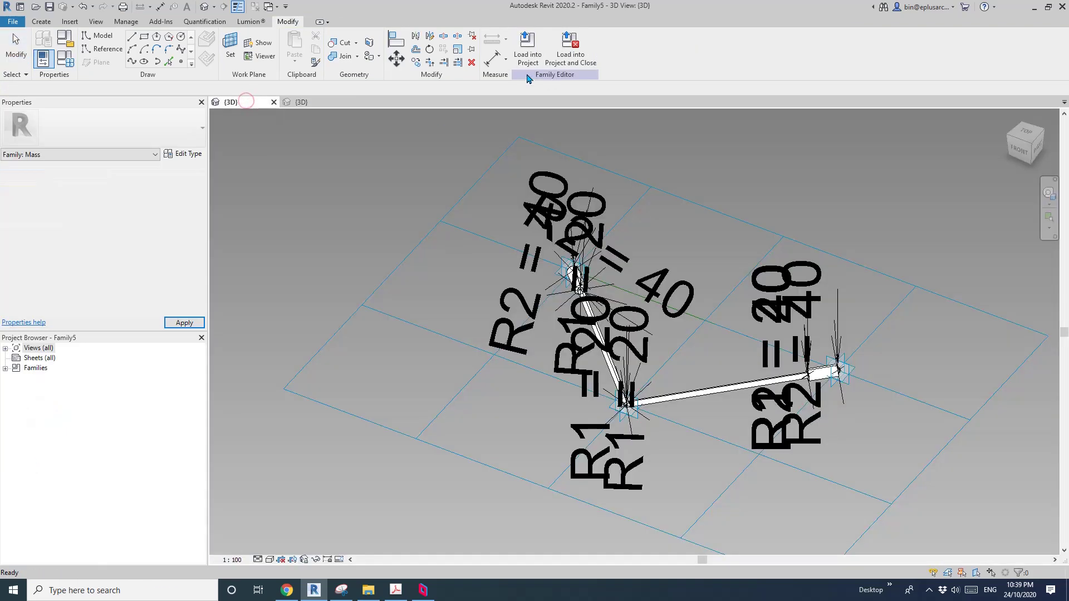
click(534, 57)
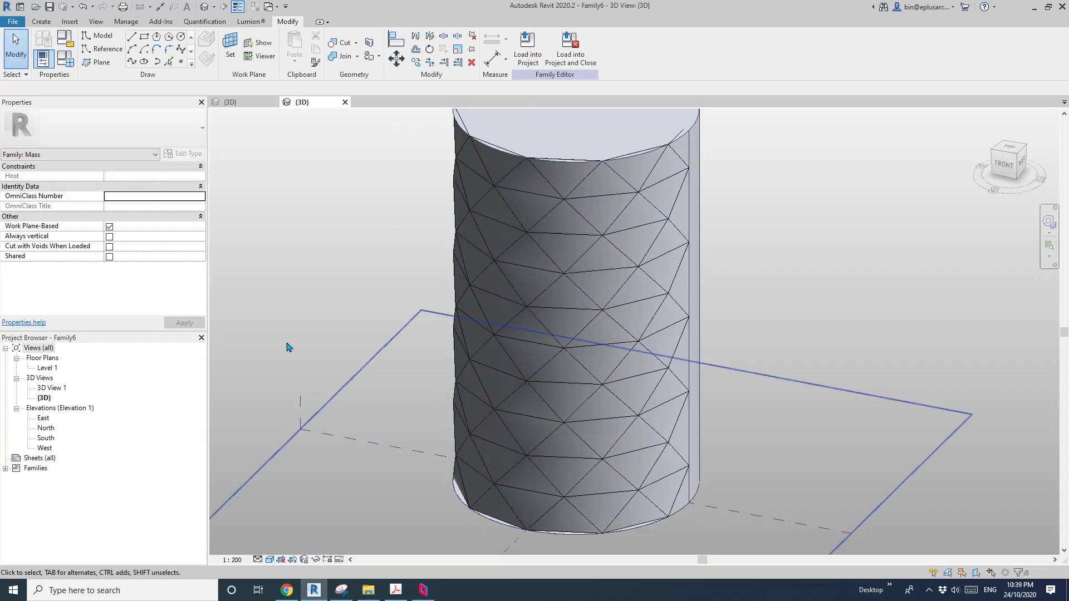
click(603, 314)
click(571, 305)
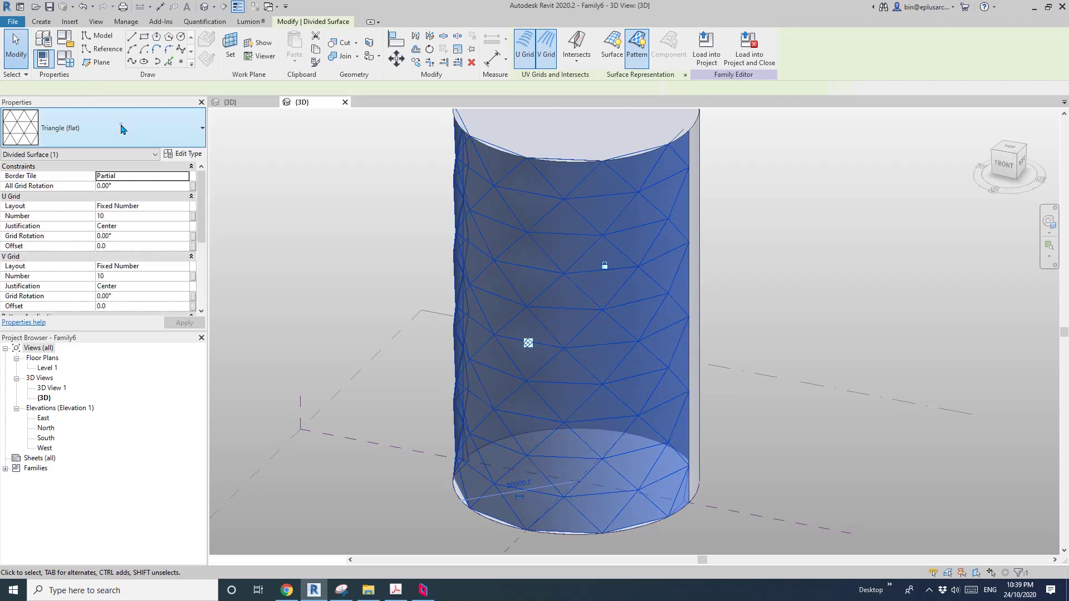
click(112, 128)
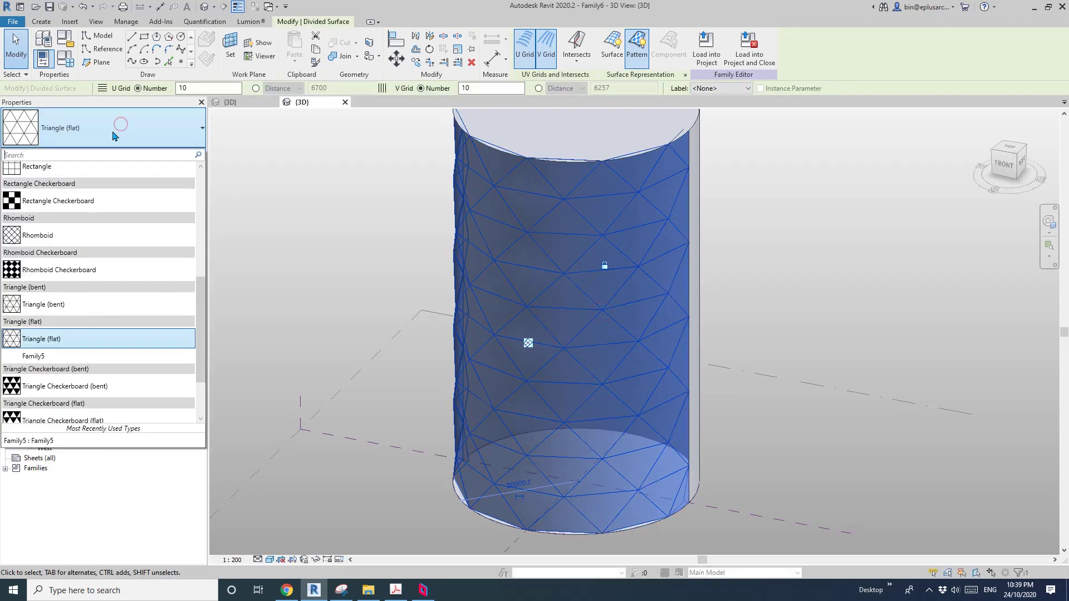
click(37, 356)
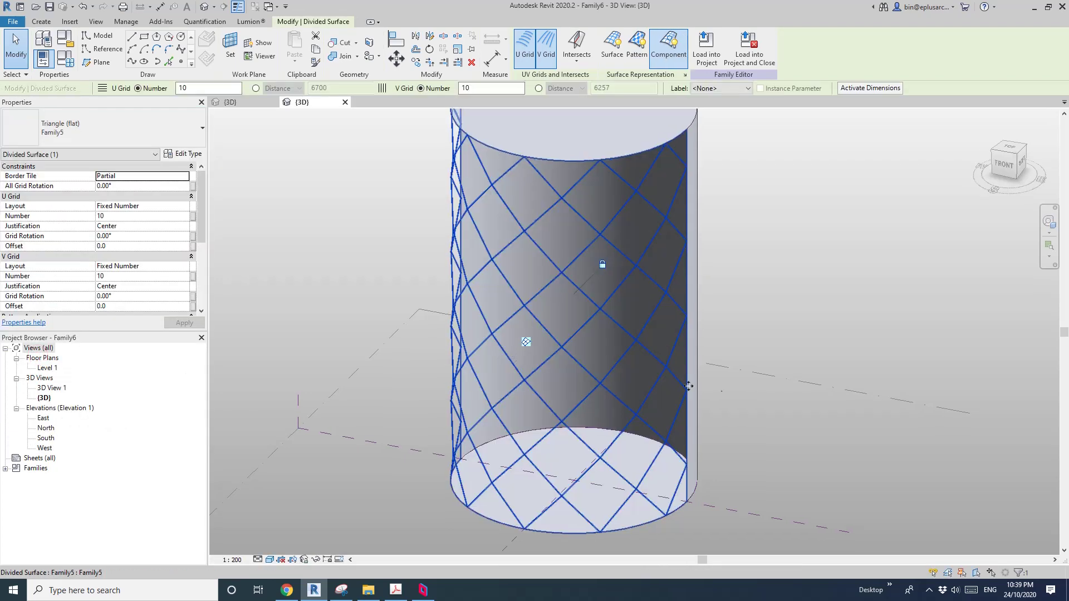
key(Escape)
Set both the U Grid and V Grid numbers of the cylinder's divided surface to 20
scroll(470, 299, up, 5)
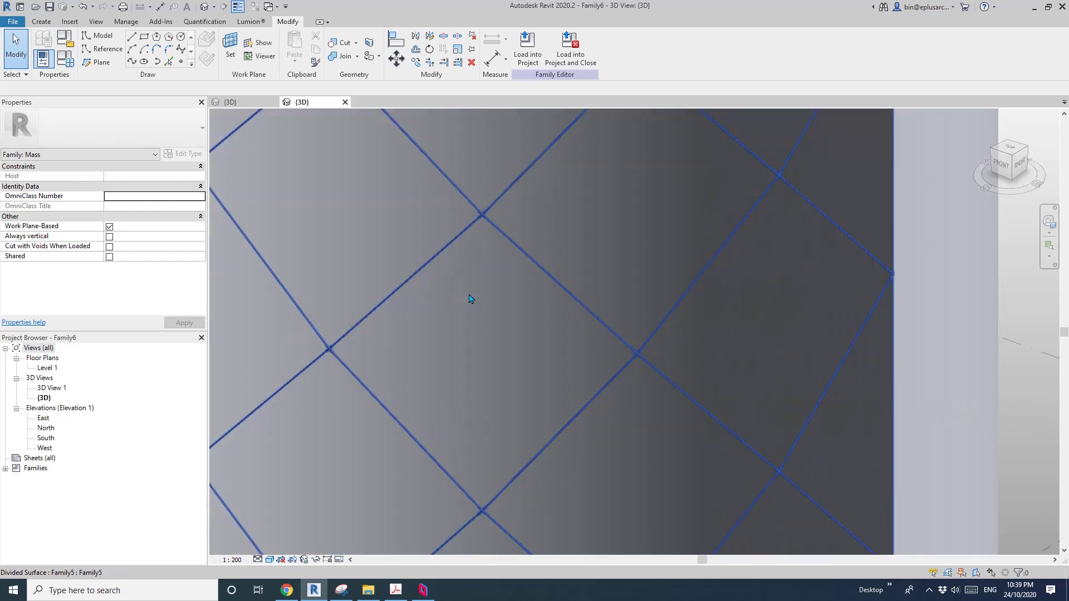
scroll(485, 214, up, 2)
scroll(482, 341, down, 3)
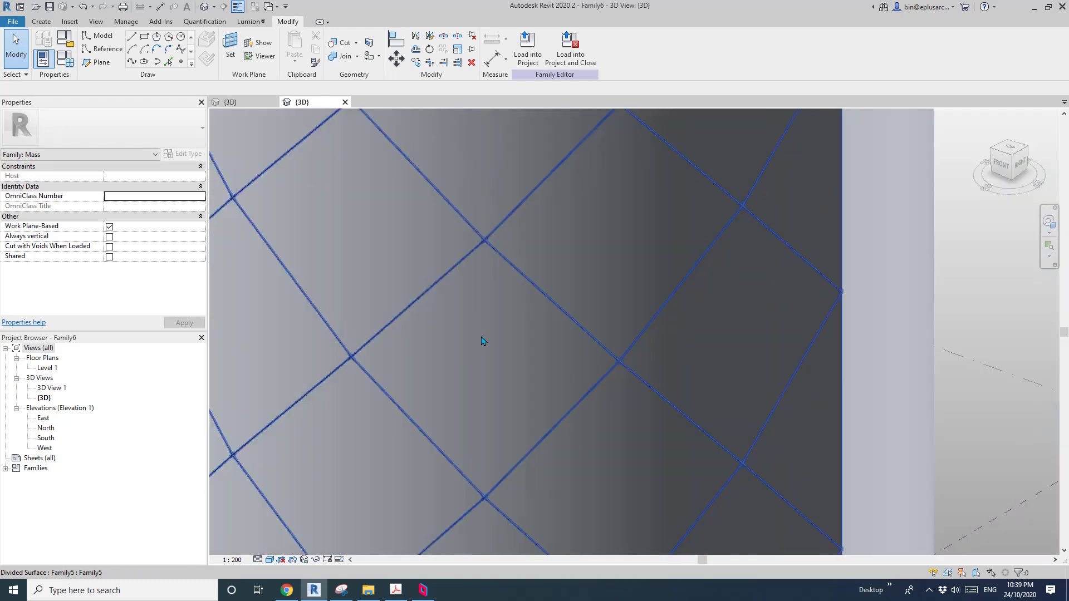
scroll(482, 340, down, 4)
click(563, 368)
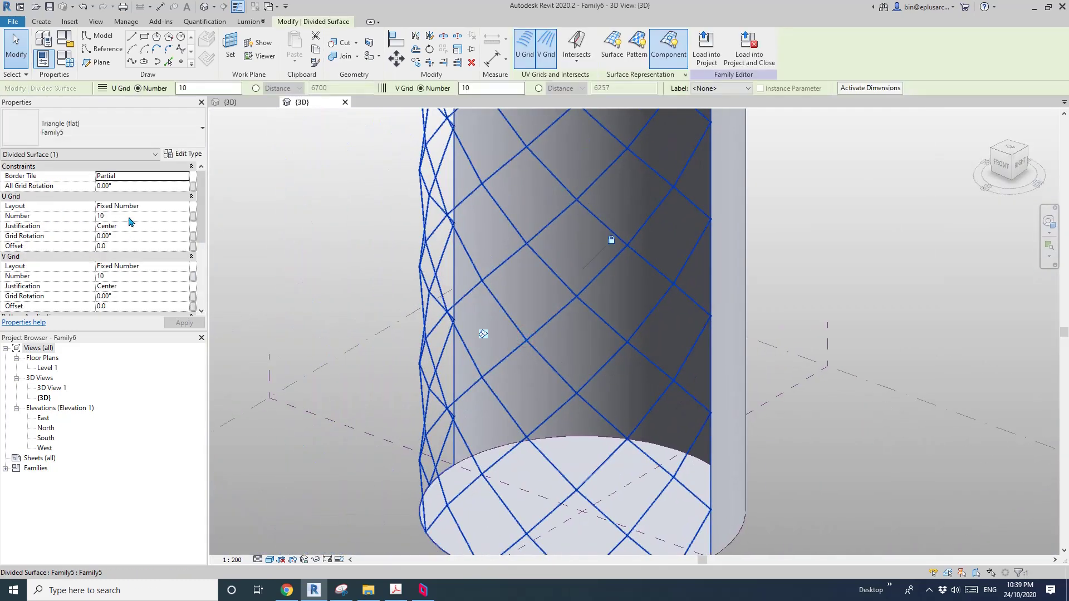
click(129, 216)
text(2)
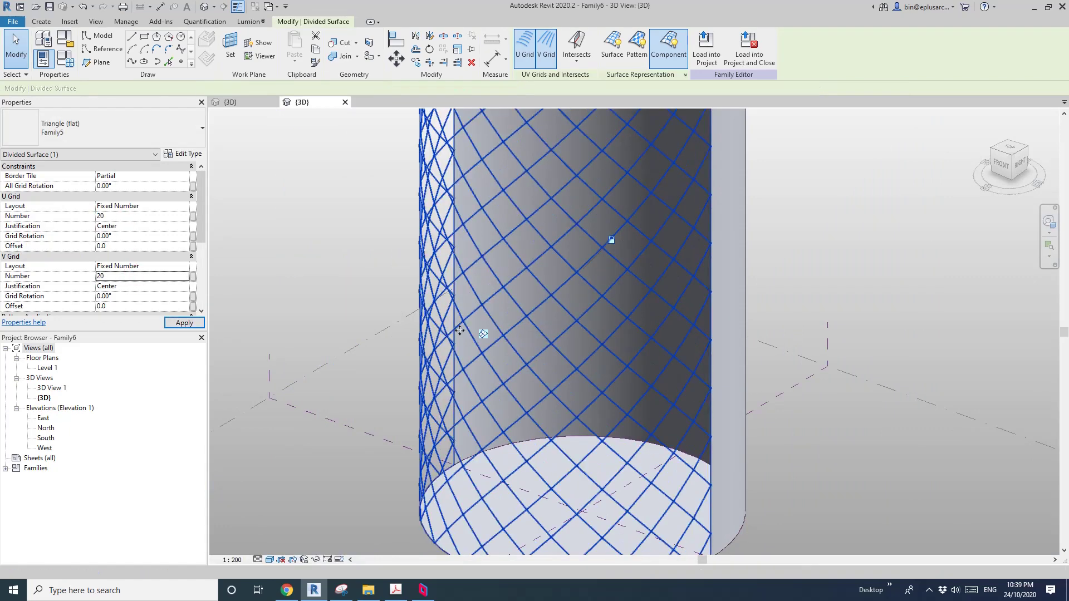
key(Escape)
Examine the tubes and their joints at the panel intersections around the cylinder's lower part
scroll(553, 401, up, 1)
middle_drag(512, 526, 528, 429)
scroll(529, 432, up, 5)
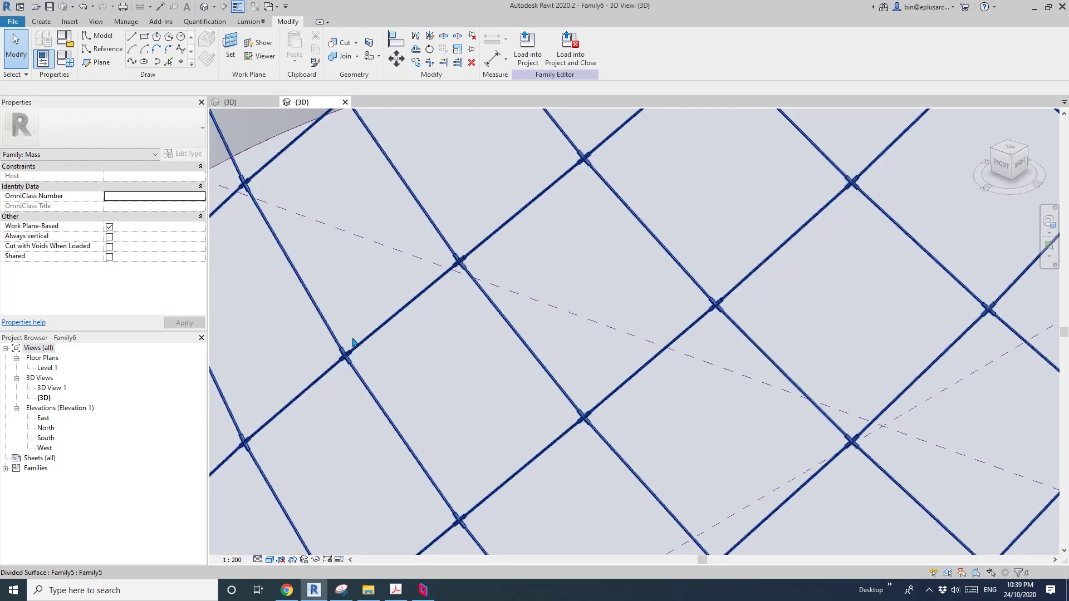
scroll(374, 351, down, 6)
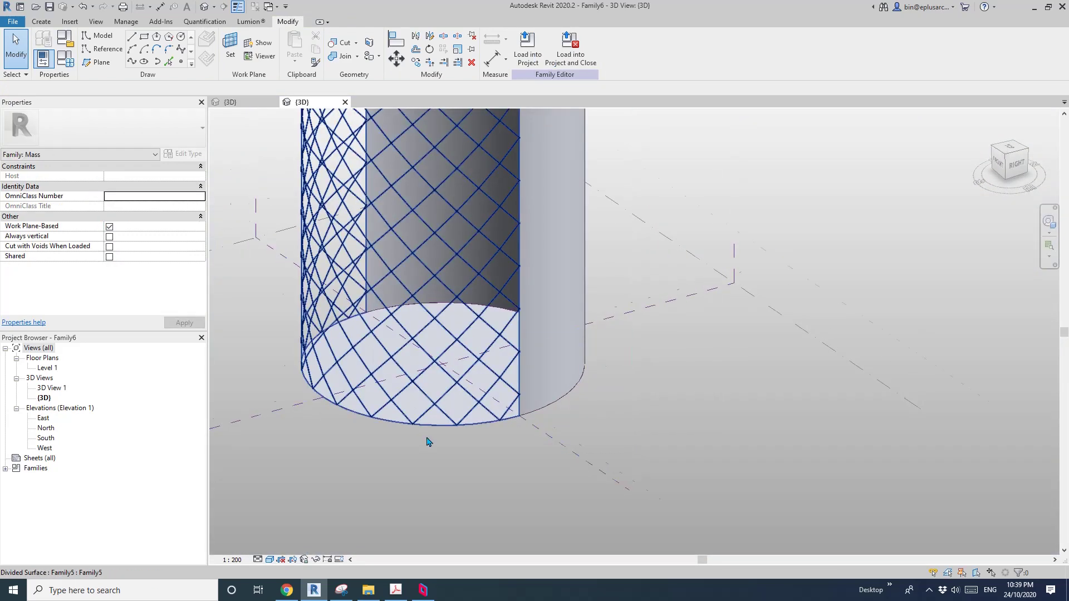
scroll(429, 437, up, 5)
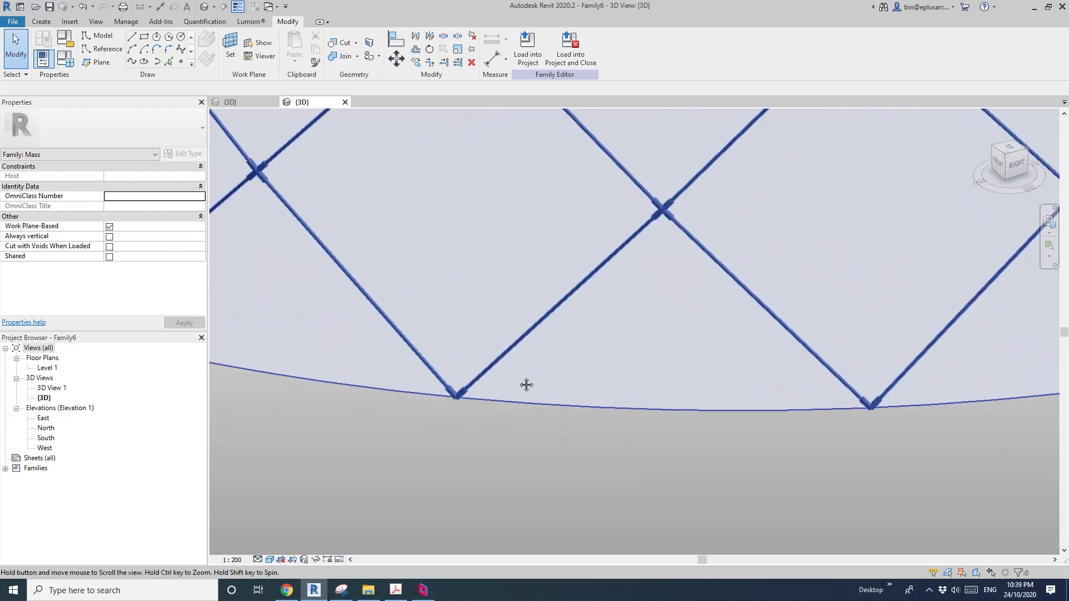
scroll(523, 382, down, 4)
scroll(492, 363, up, 3)
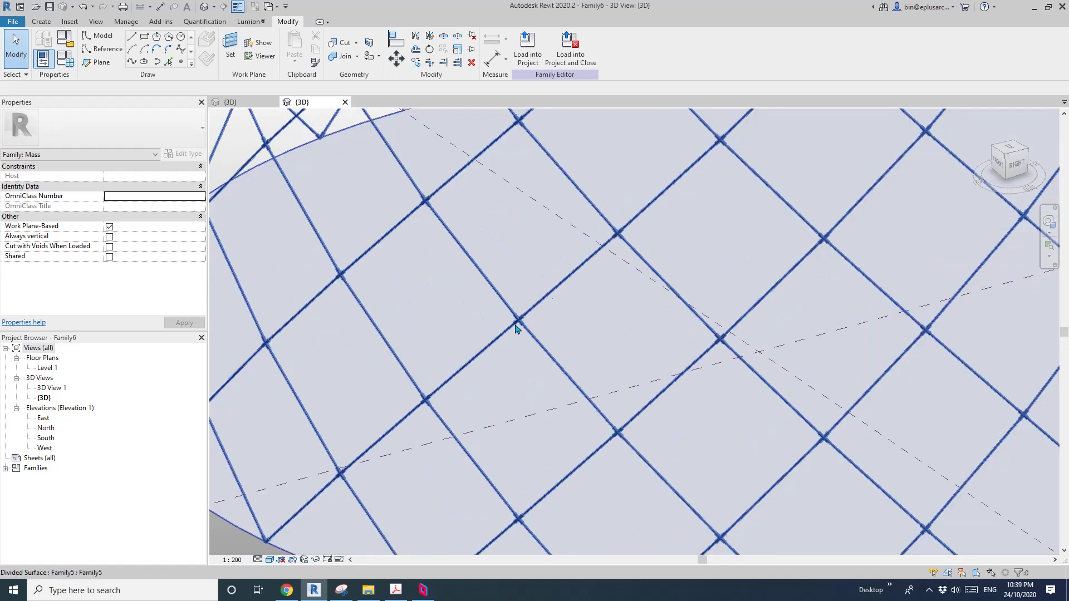
scroll(515, 329, up, 3)
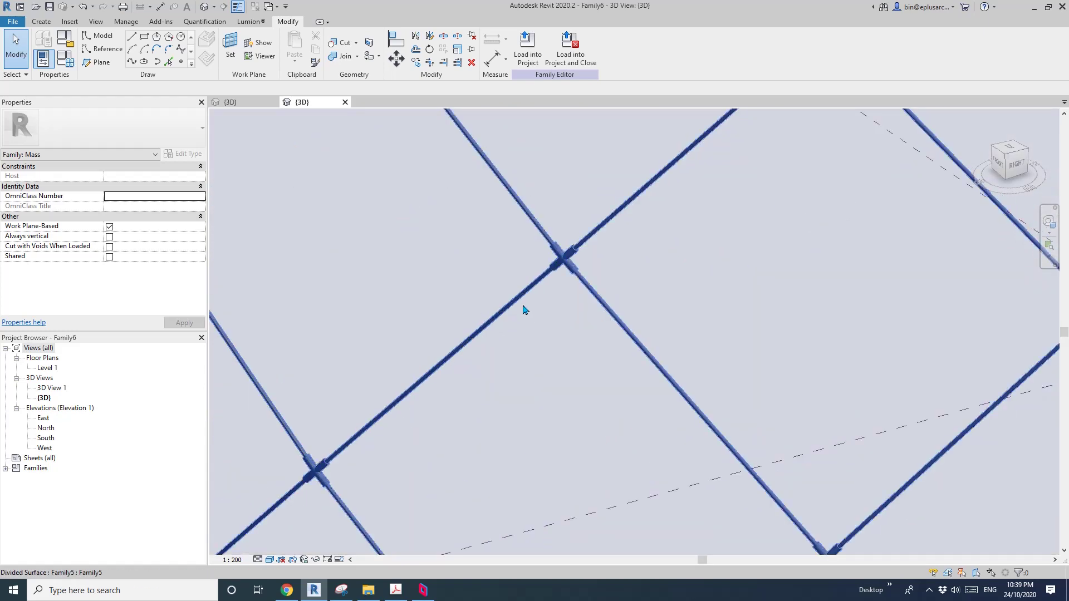
scroll(525, 313, down, 4)
scroll(472, 293, up, 1)
scroll(478, 316, down, 2)
middle_drag(478, 317, 514, 355)
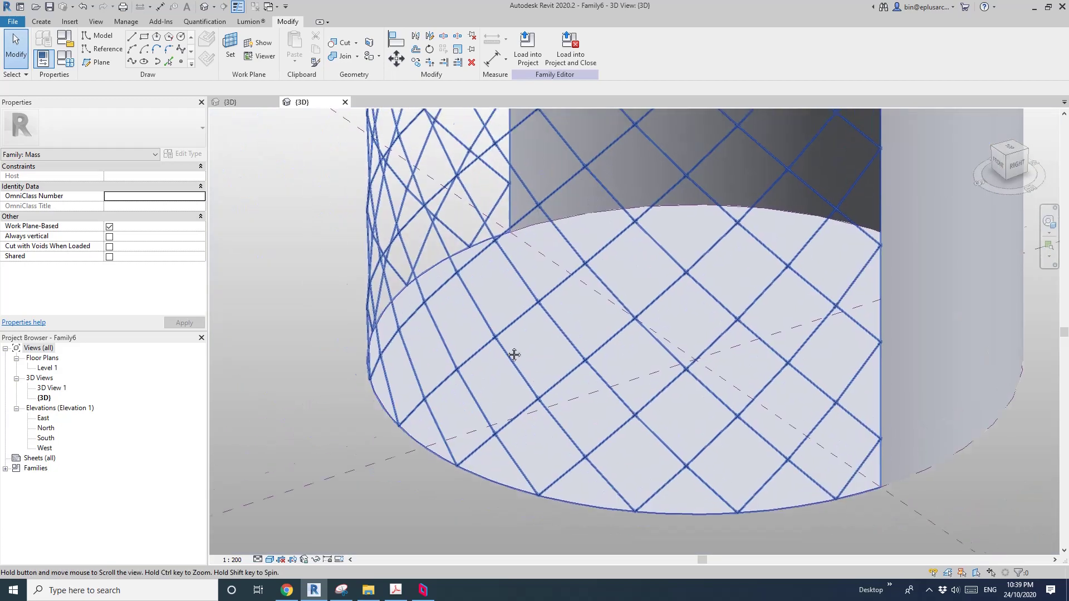
scroll(513, 327, down, 4)
scroll(539, 254, up, 4)
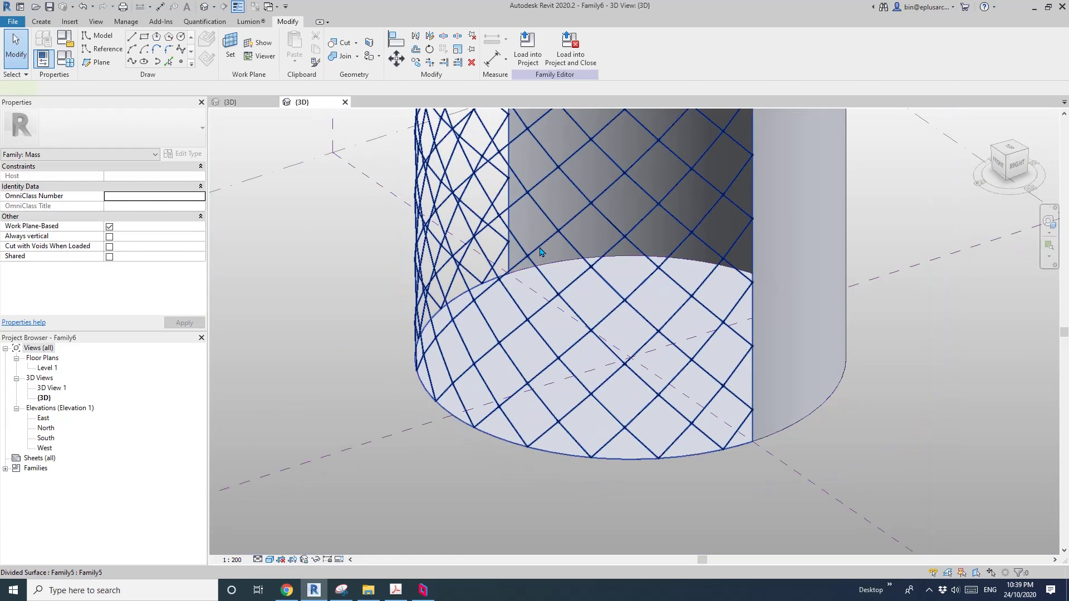
Set the Family5 panel type's dimensions on the divided surface to L1 500, R1 50 and R2 100
click(540, 251)
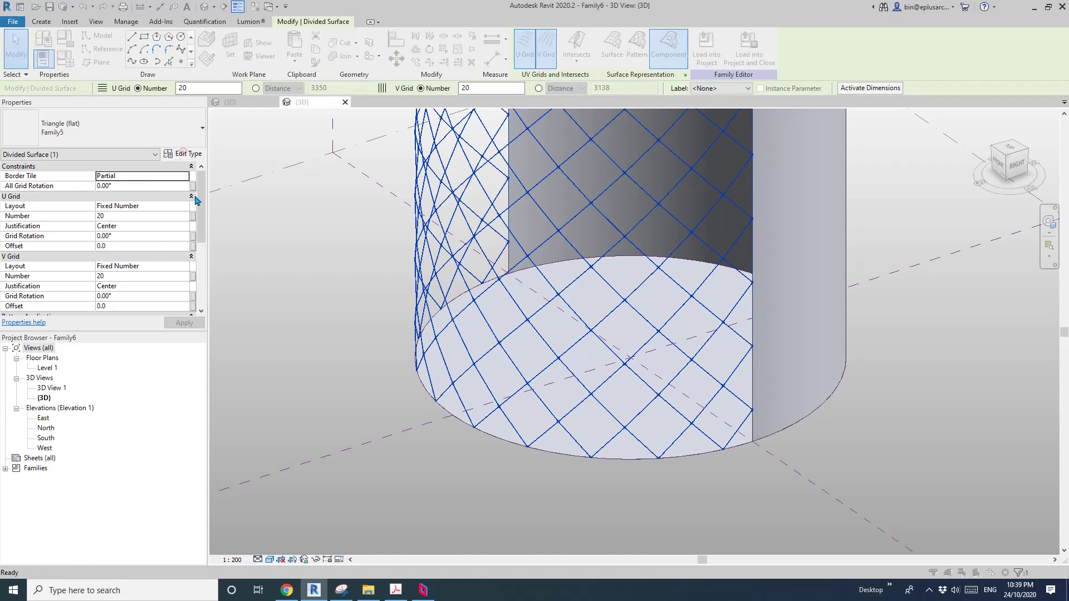
click(184, 154)
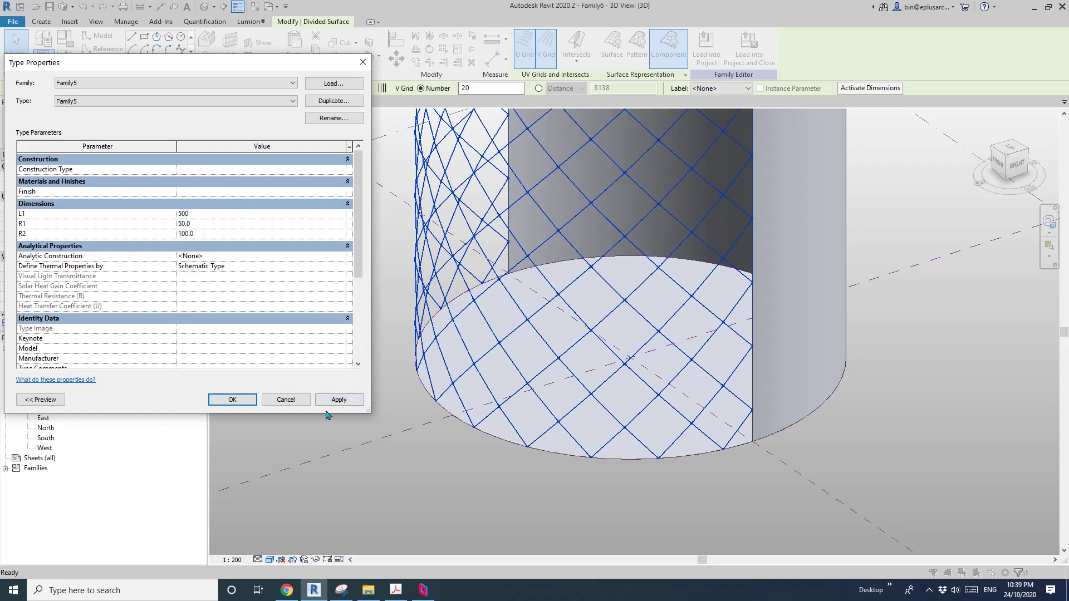
click(239, 399)
shift+middle_drag(767, 358, 741, 356)
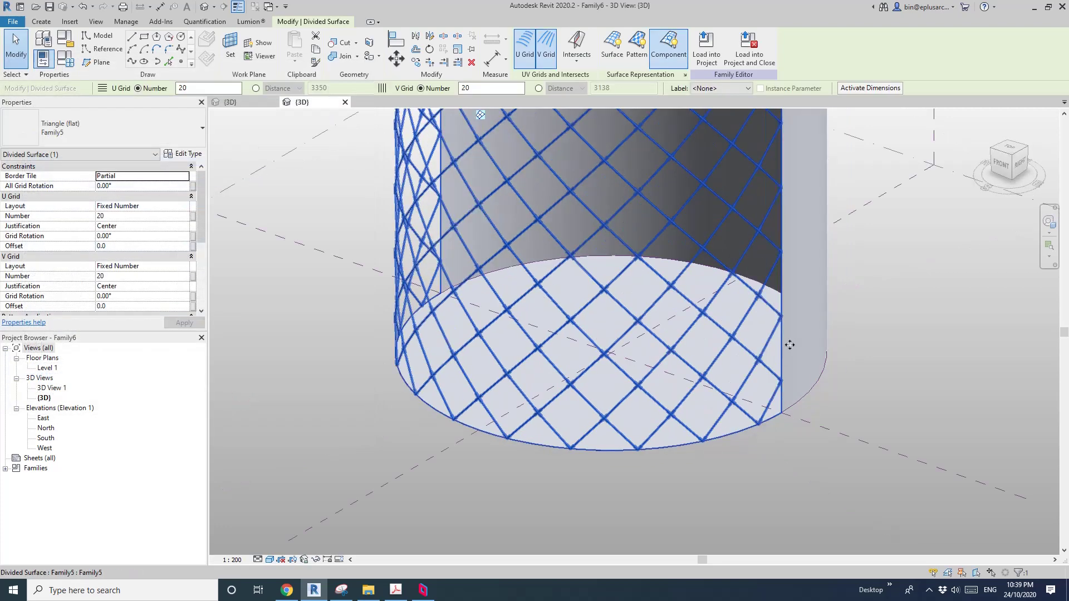
click(852, 464)
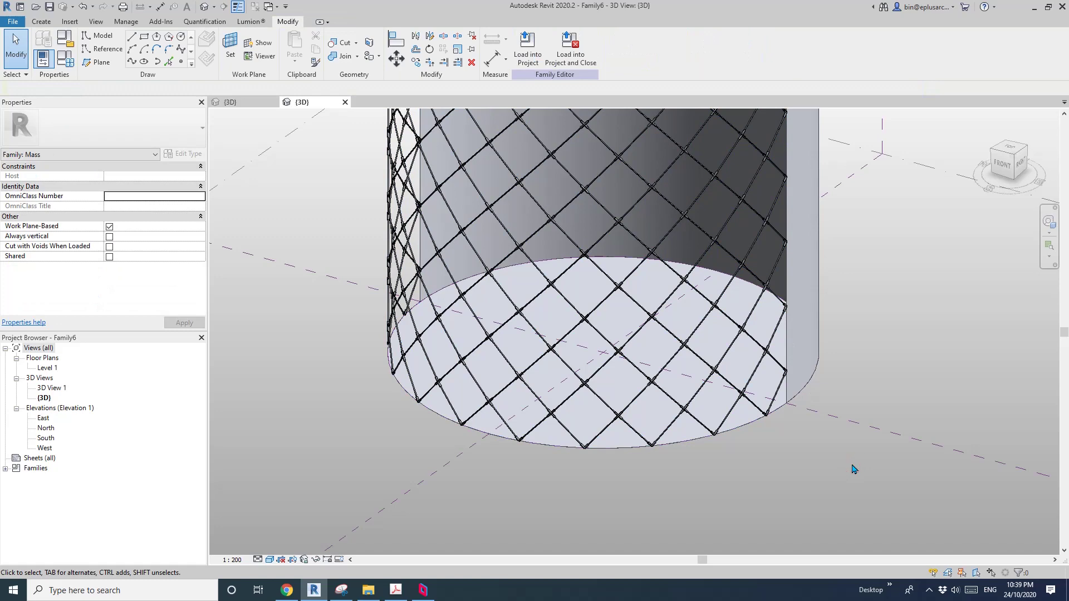
Examine the resized tubes and joints from several sides of the cylinder
shift+middle_drag(853, 469, 735, 356)
scroll(682, 379, up, 6)
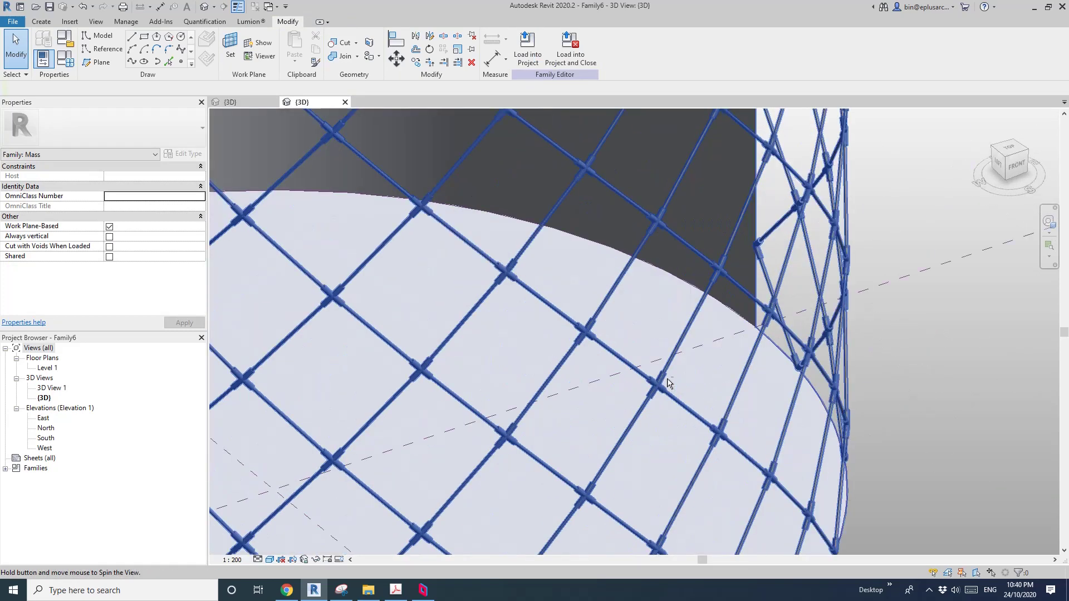
scroll(653, 388, down, 8)
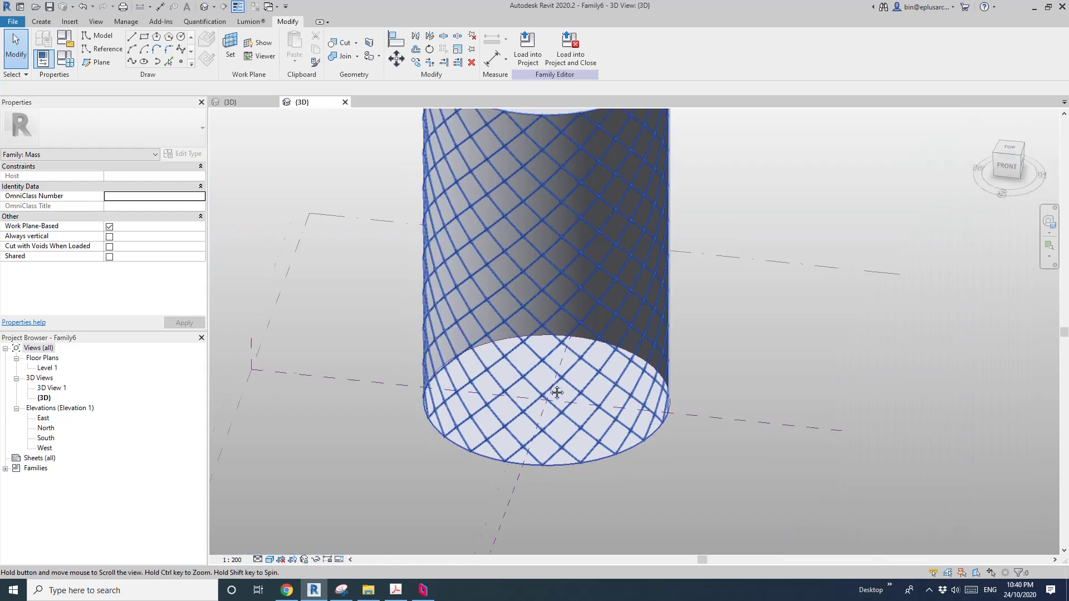
scroll(564, 396, up, 6)
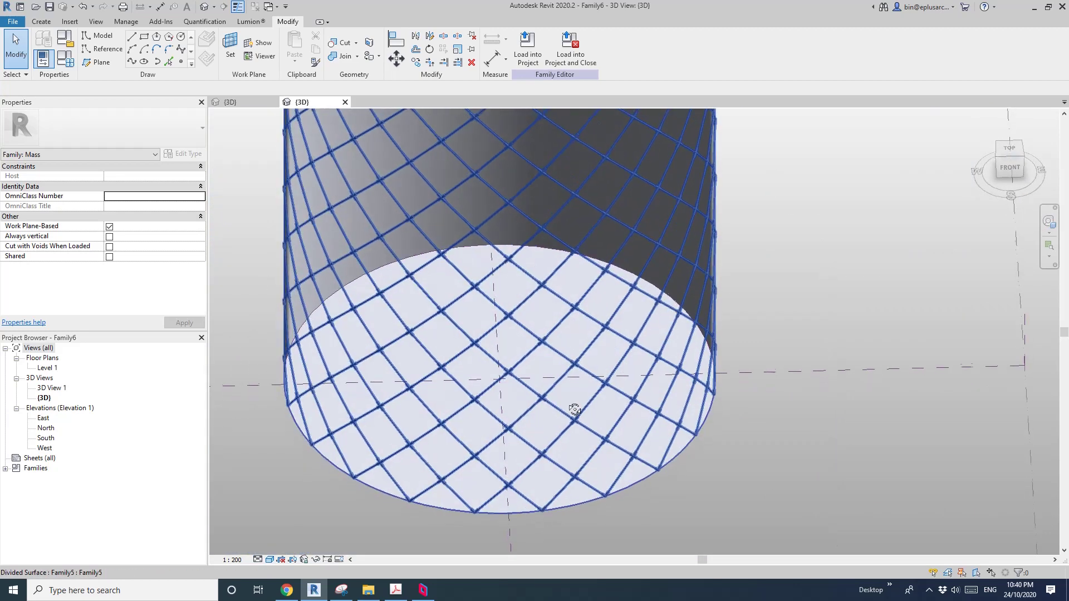